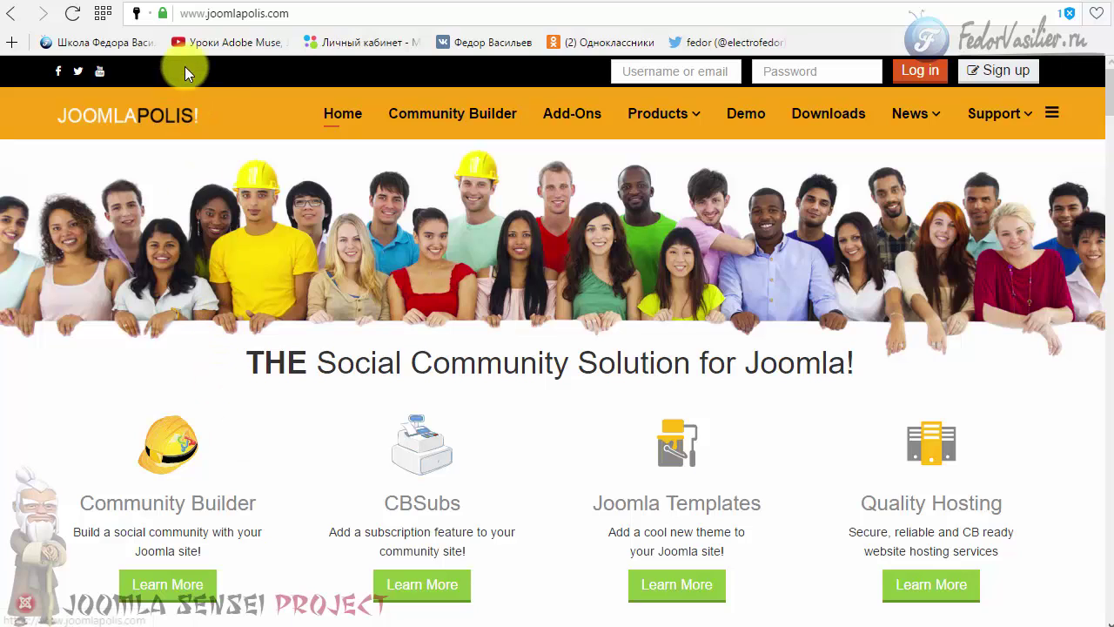
pyautogui.click(210, 14)
pyautogui.moveTo(312, 13); pyautogui.dragTo(155, 14)
pyautogui.click(314, 13)
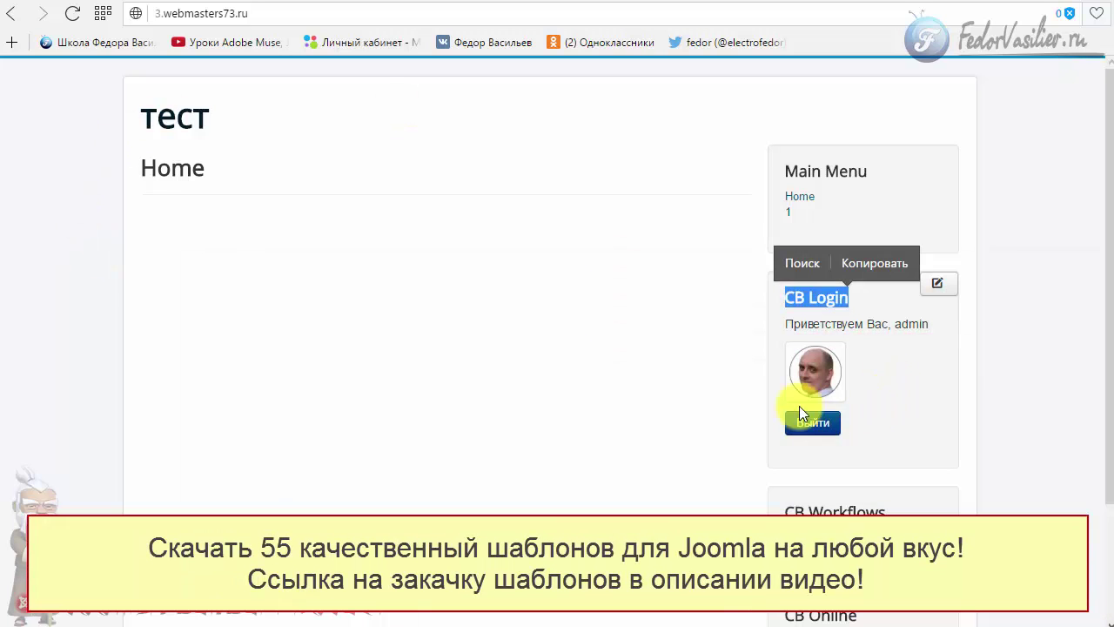
# - Open the admin's Community Builder profile from the CB Login module avatar
pyautogui.click(808, 369)
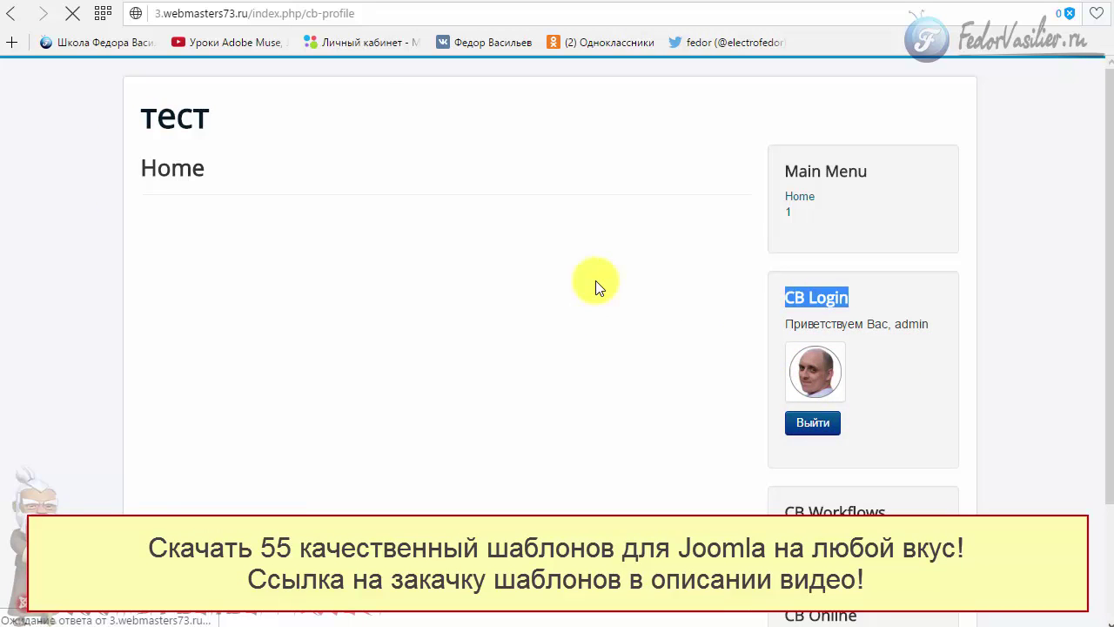
# - Scroll through the admin's profile page, briefly highlighting part of it
pyautogui.scroll(-2, 242, 327)
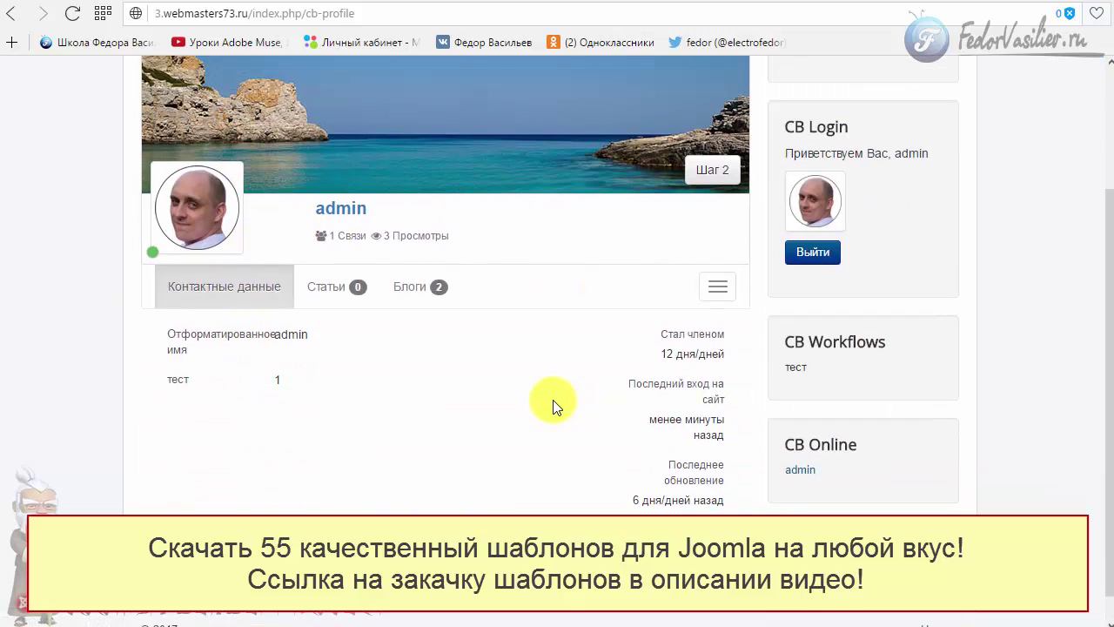
pyautogui.scroll(2, 353, 479)
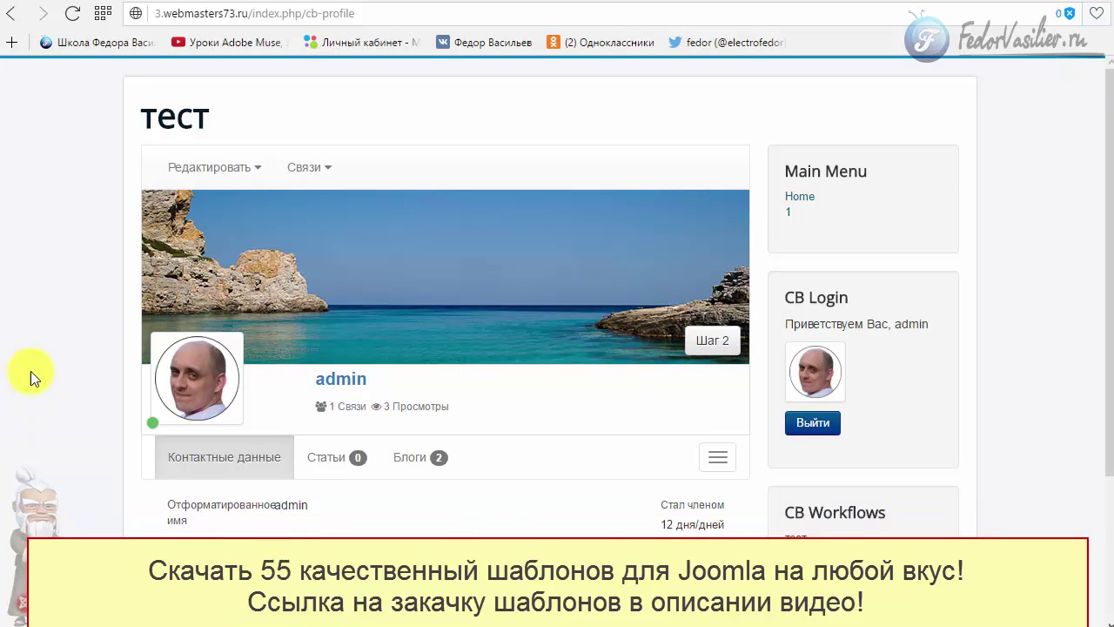
pyautogui.scroll(-1, 198, 283)
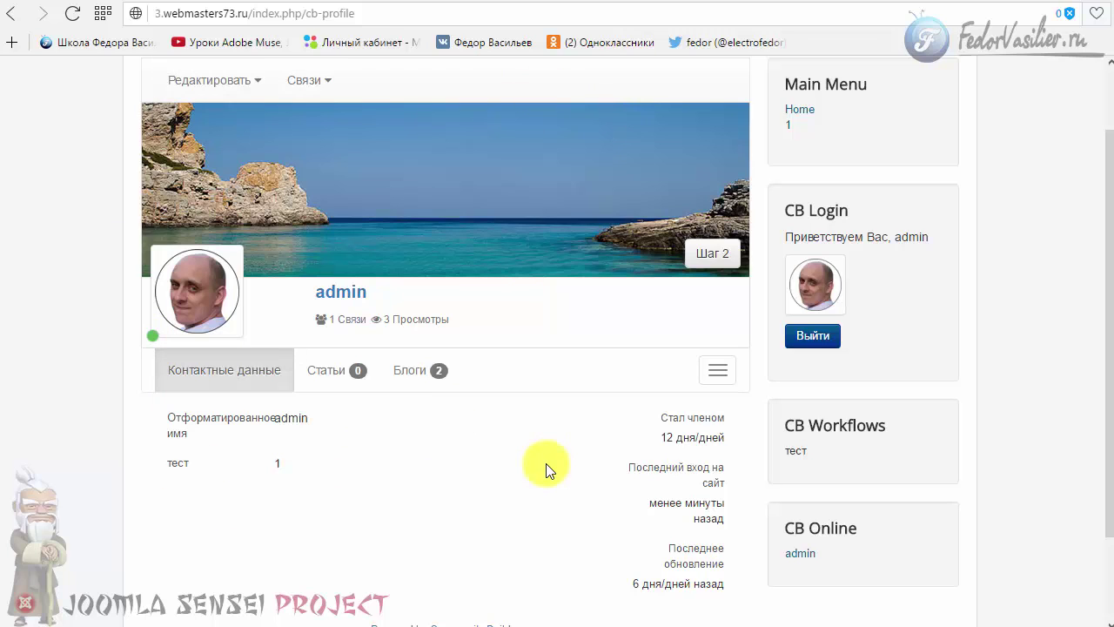
pyautogui.scroll(-3, 545, 463)
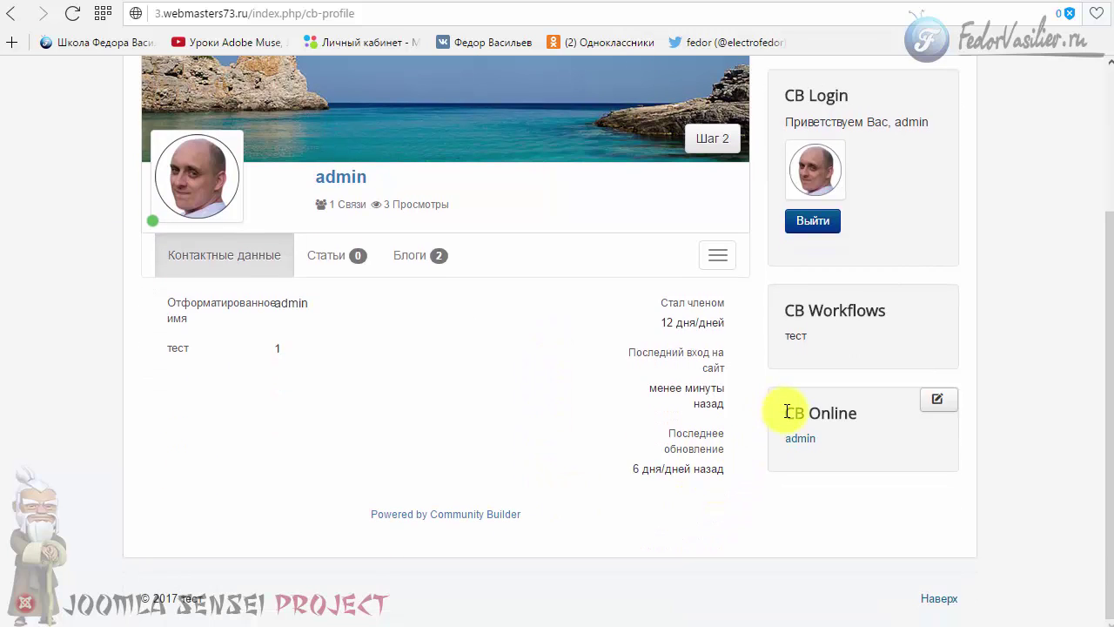
pyautogui.moveTo(784, 412); pyautogui.dragTo(786, 444)
pyautogui.click(813, 464)
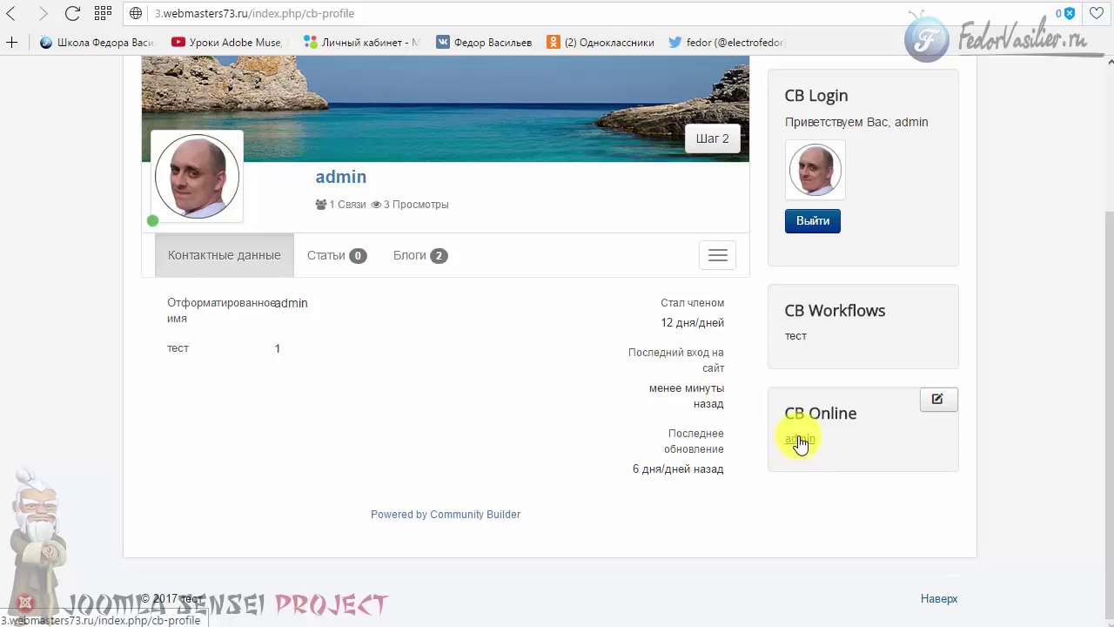
pyautogui.scroll(1, 402, 459)
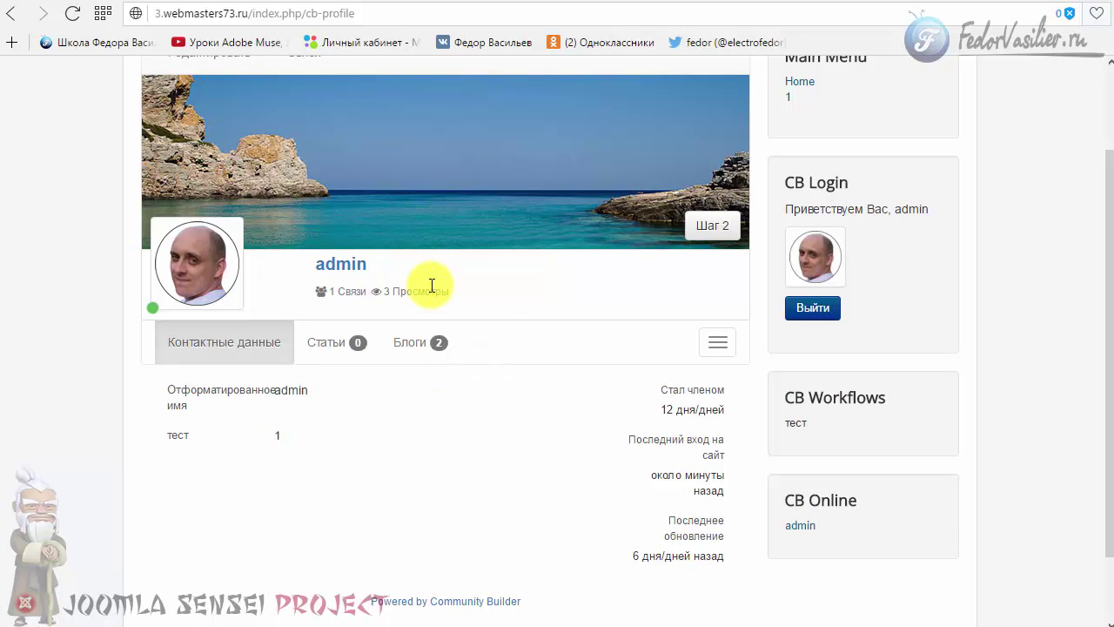
pyautogui.scroll(1, 409, 301)
pyautogui.scroll(-1, 319, 439)
pyautogui.scroll(-1, 320, 433)
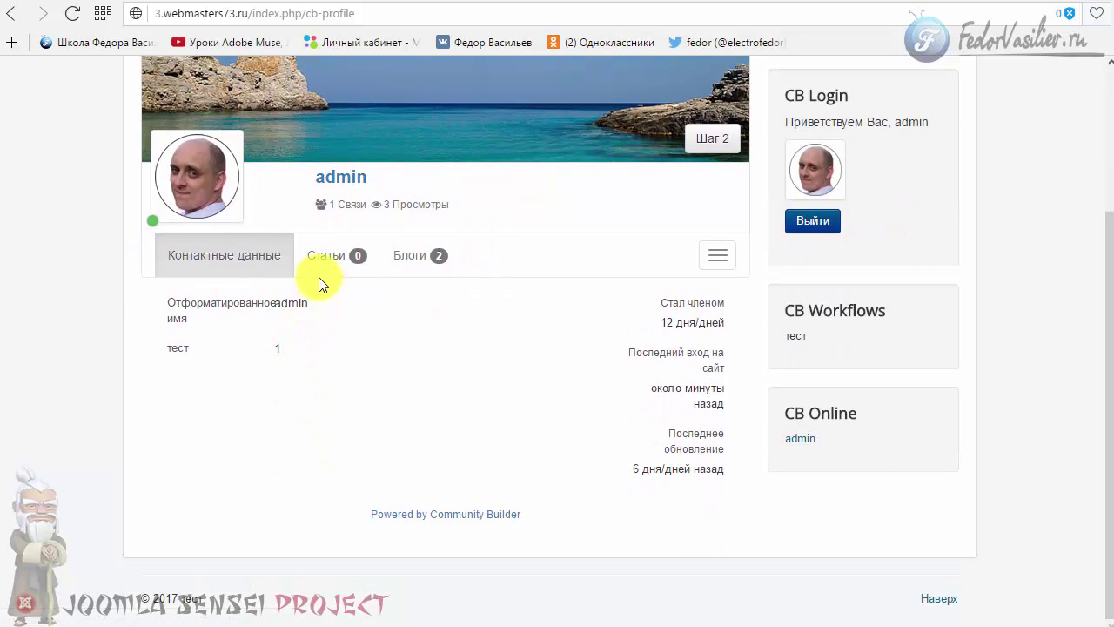
# - Move from Статьи and Контактные данные to the Блоги list with its two тест posts
pyautogui.click(319, 263)
pyautogui.click(254, 303)
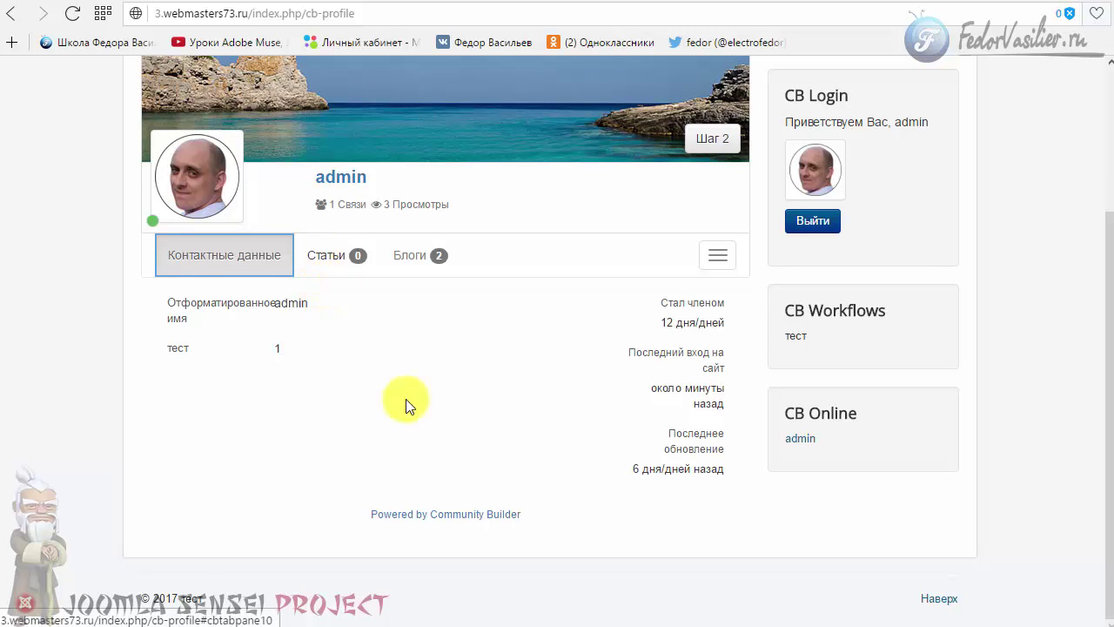
pyautogui.scroll(1, 407, 398)
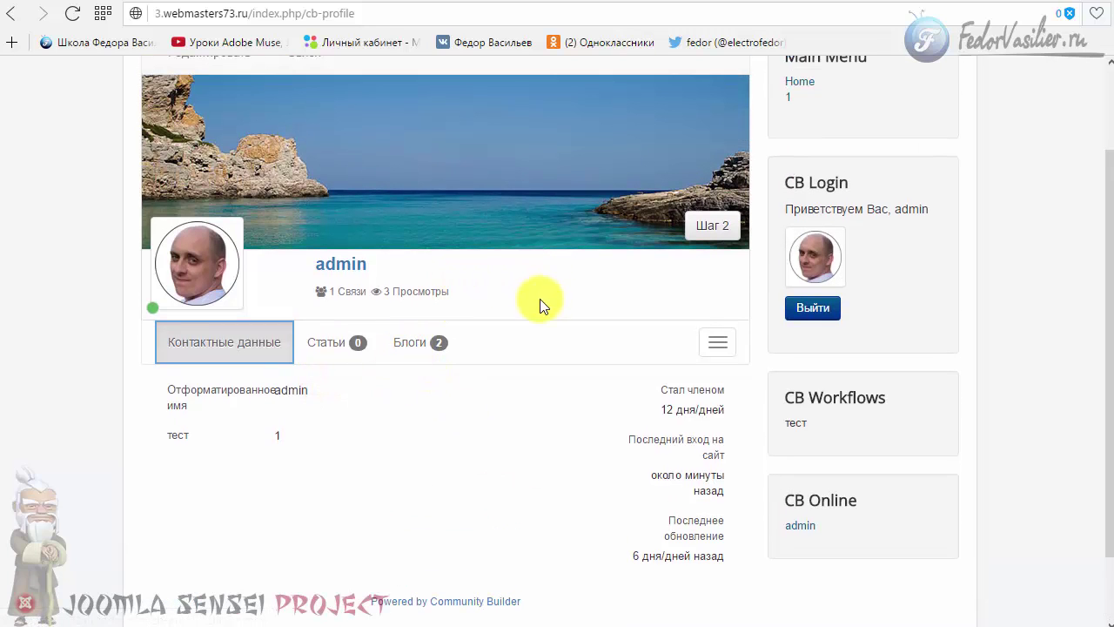
pyautogui.click(410, 343)
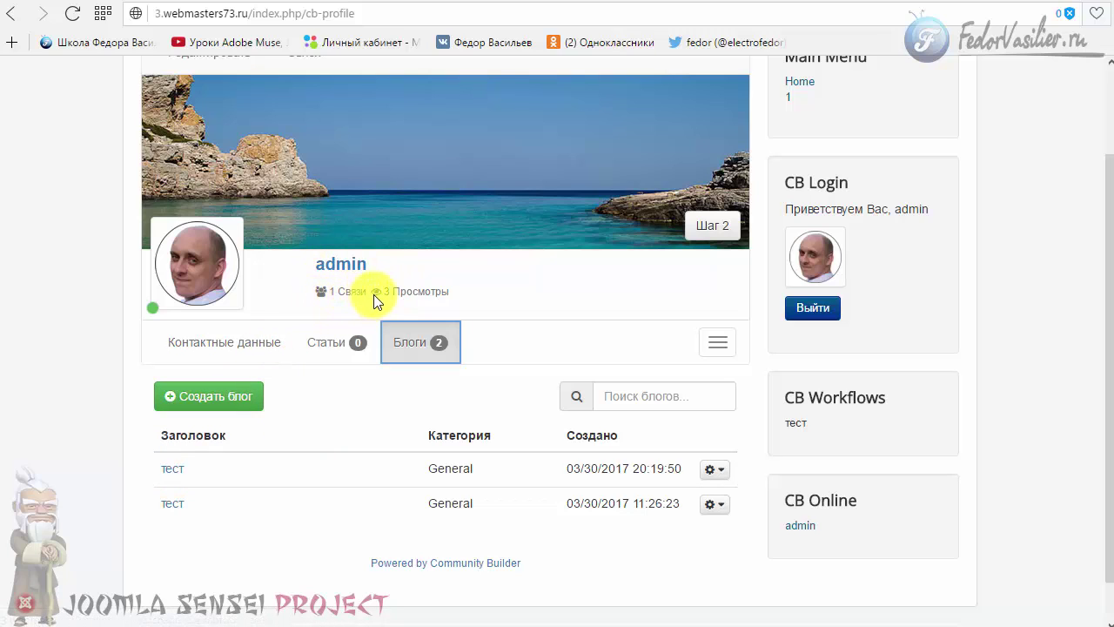
pyautogui.click(455, 293)
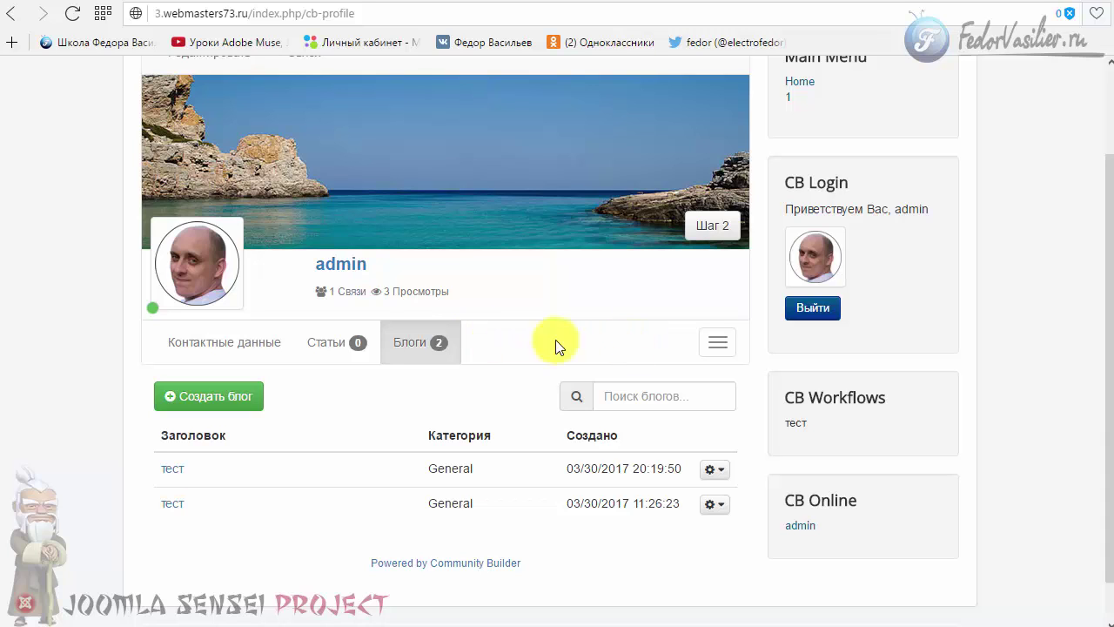
pyautogui.click(360, 291)
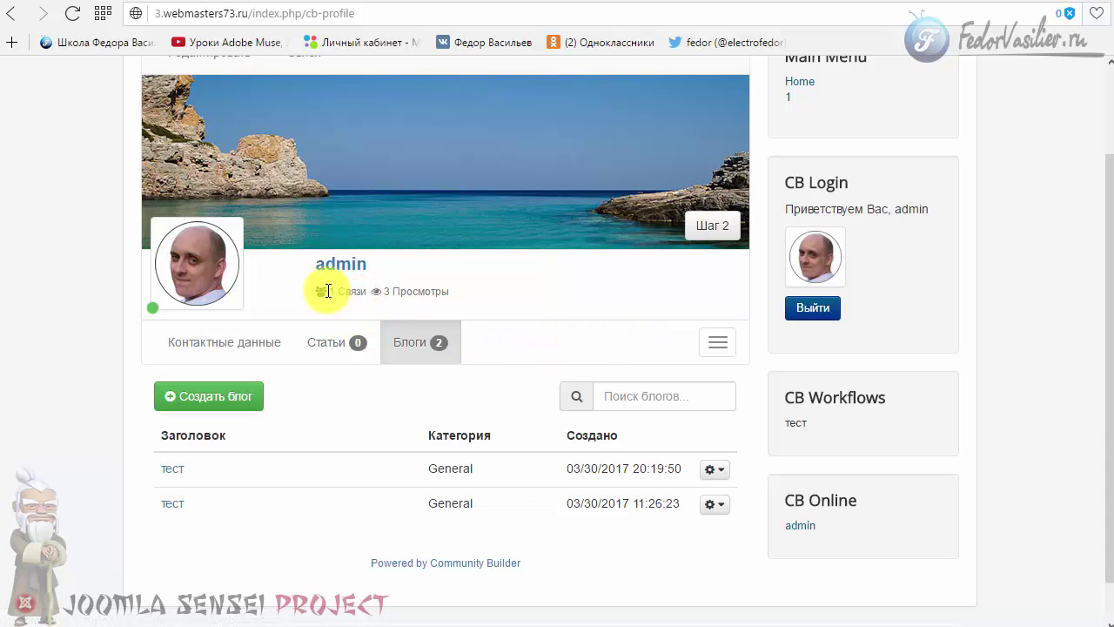
pyautogui.doubleClick(349, 290)
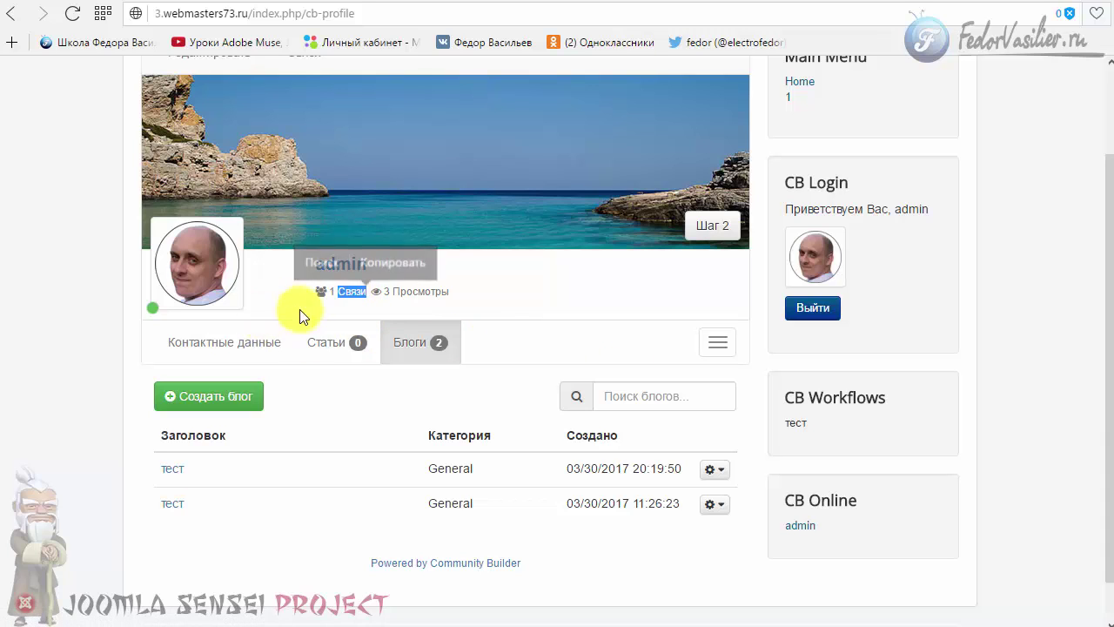
pyautogui.scroll(2, 418, 348)
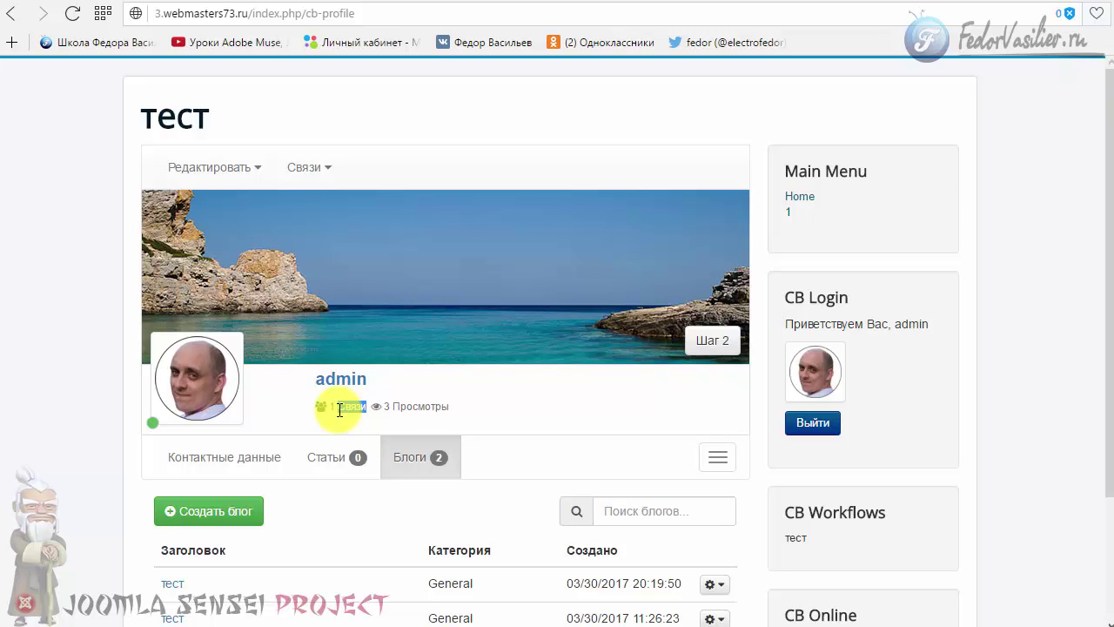
pyautogui.scroll(-2, 339, 410)
pyautogui.click(718, 299)
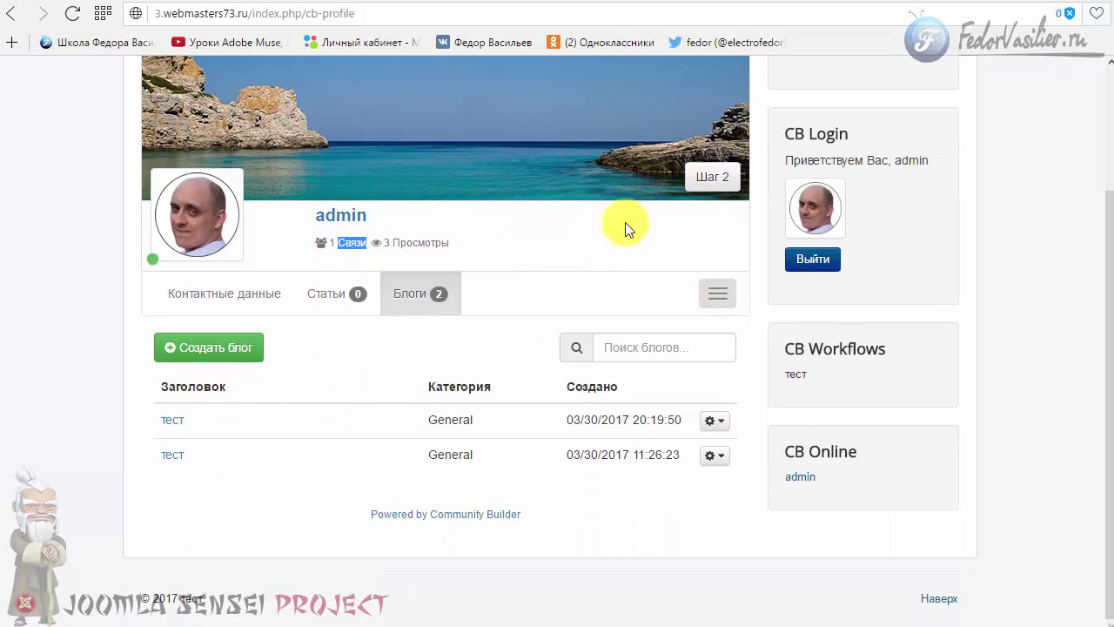
pyautogui.scroll(2, 410, 448)
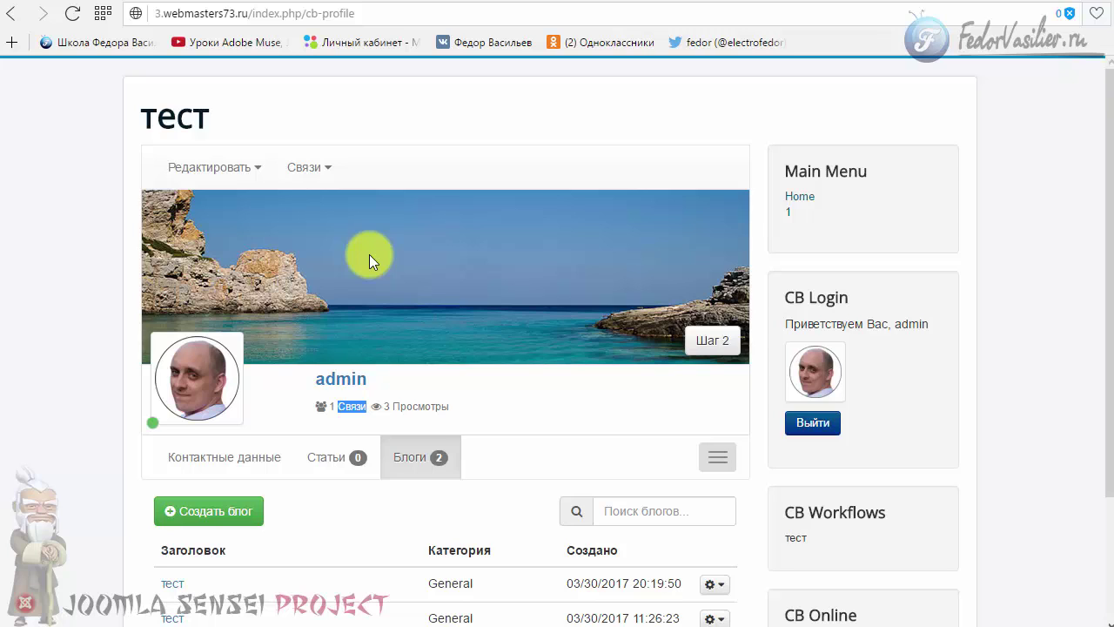
pyautogui.click(571, 416)
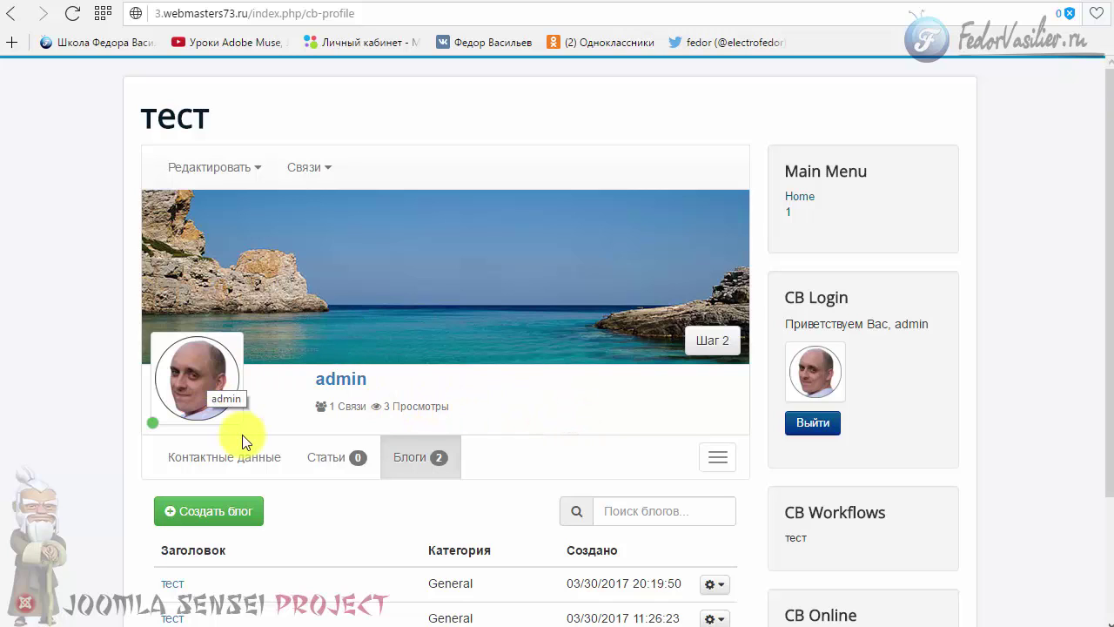
# - Highlight the '3 Просмотры' profile view count and its connections line
pyautogui.scroll(-2, 490, 423)
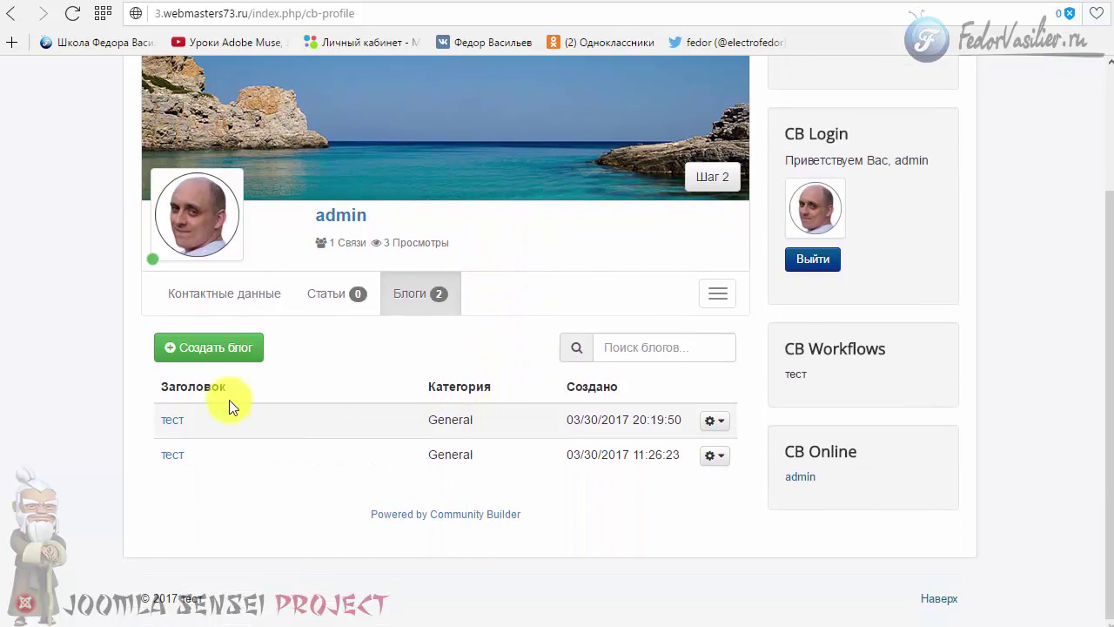
pyautogui.scroll(1, 209, 391)
pyautogui.moveTo(334, 328); pyautogui.dragTo(405, 326)
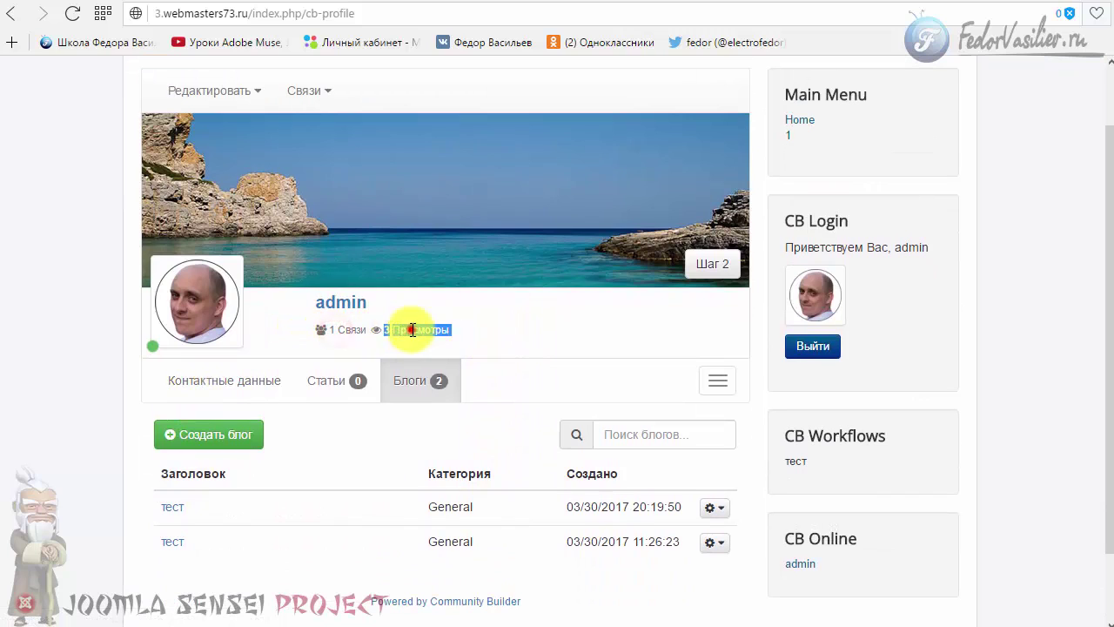
pyautogui.click(415, 327)
pyautogui.click(459, 330)
pyautogui.tripleClick(388, 335)
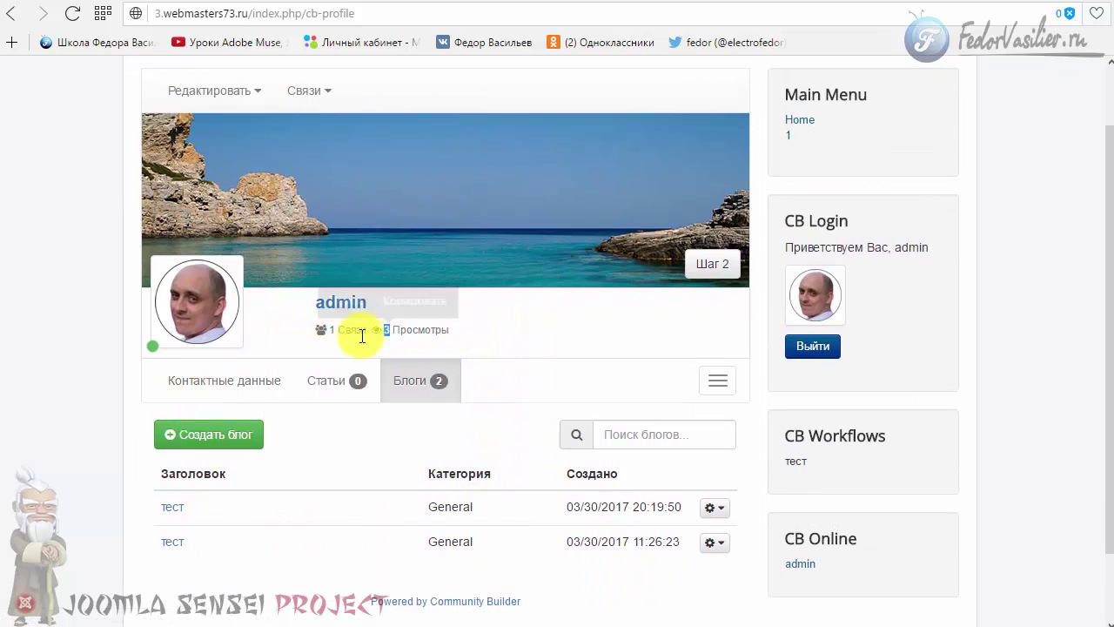
pyautogui.click(316, 348)
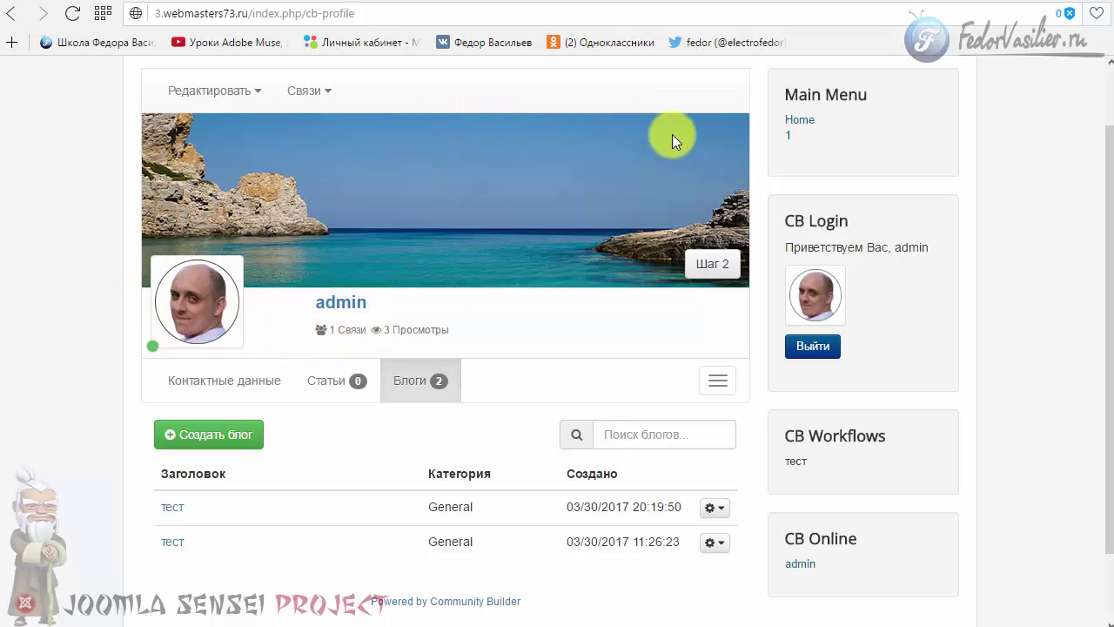
# - Cycle through Статьи, Блоги and Контактные данные, then highlight the contact detail rows
pyautogui.click(332, 386)
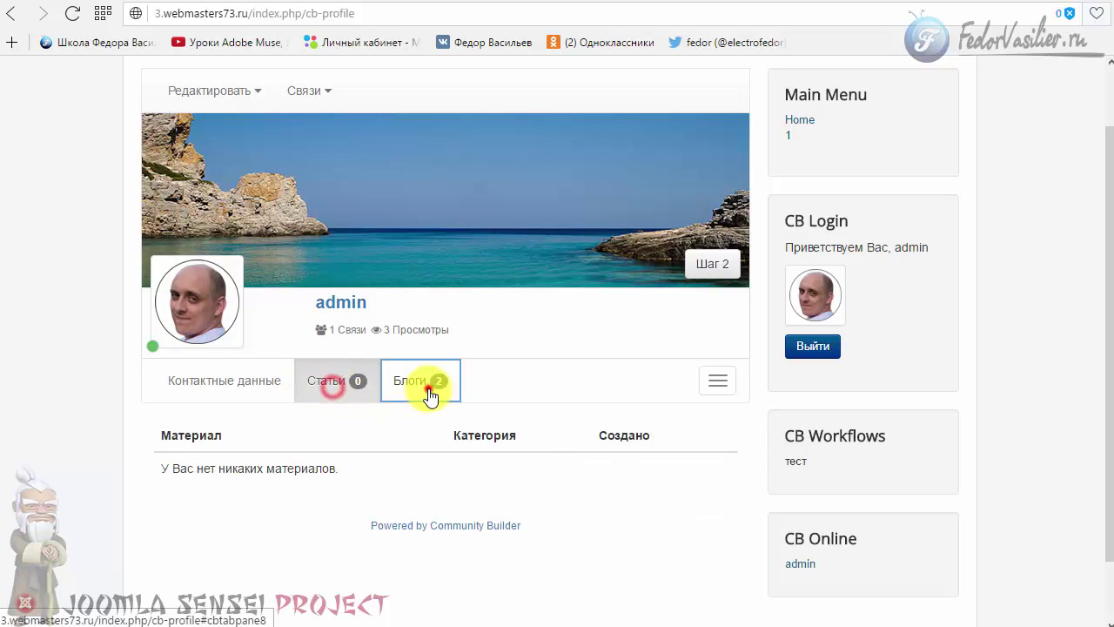
pyautogui.click(430, 394)
pyautogui.click(244, 381)
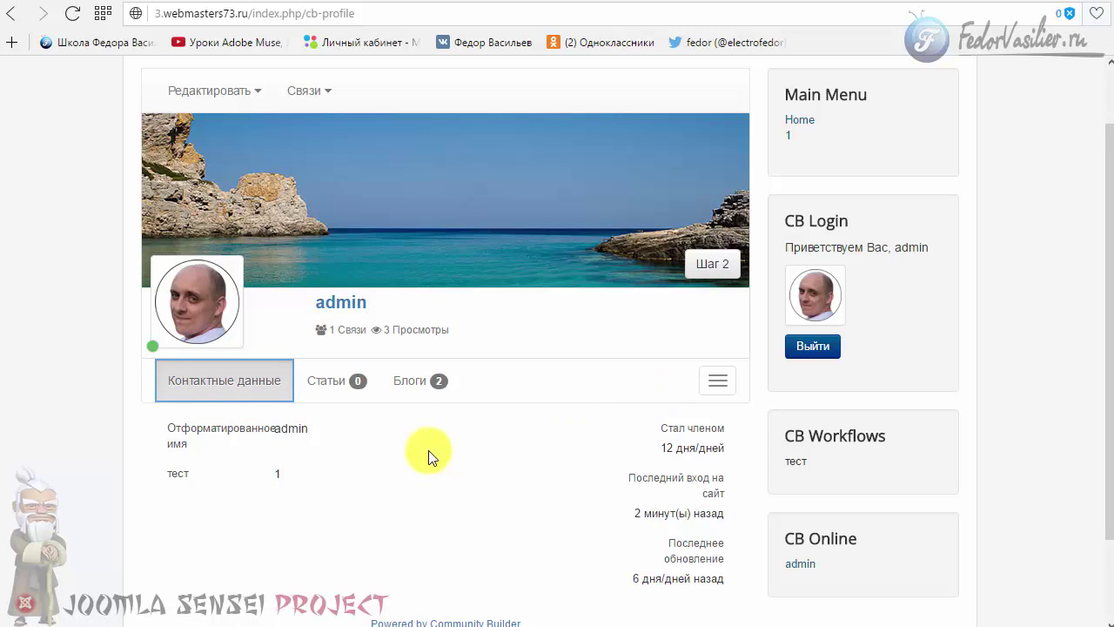
pyautogui.click(413, 389)
pyautogui.click(335, 383)
pyautogui.click(235, 386)
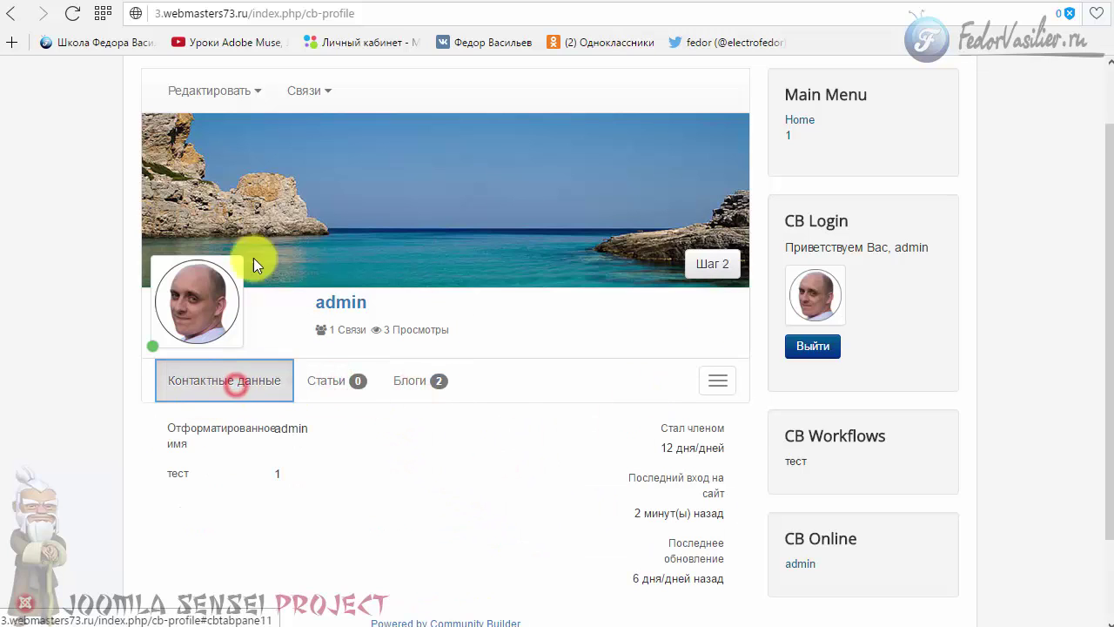
pyautogui.scroll(-2, 437, 392)
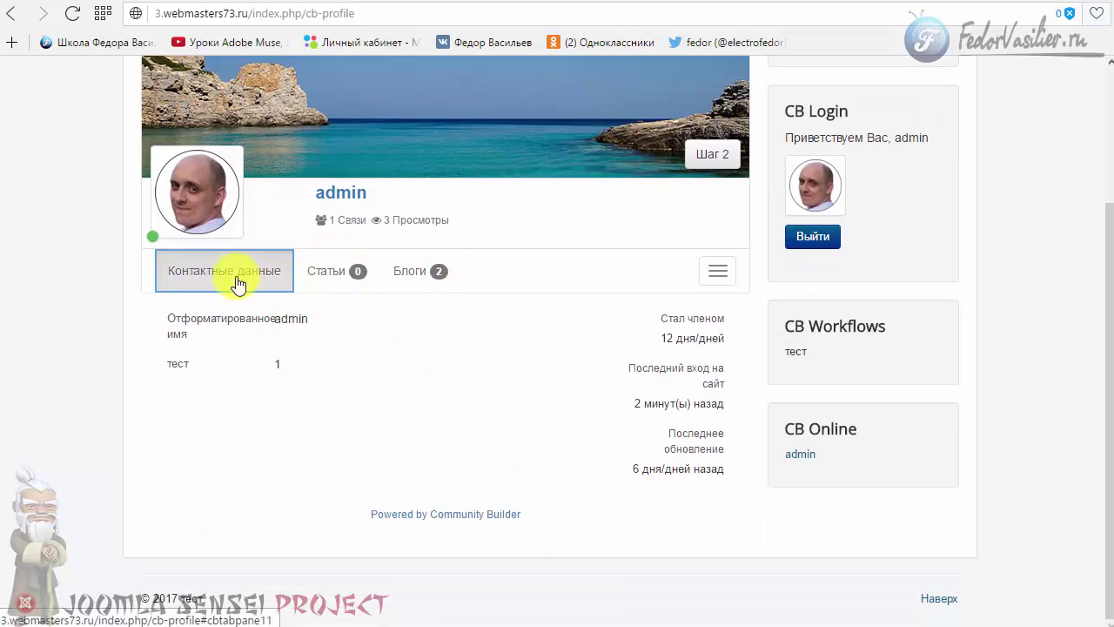
pyautogui.moveTo(190, 318); pyautogui.dragTo(652, 455)
pyautogui.click(405, 405)
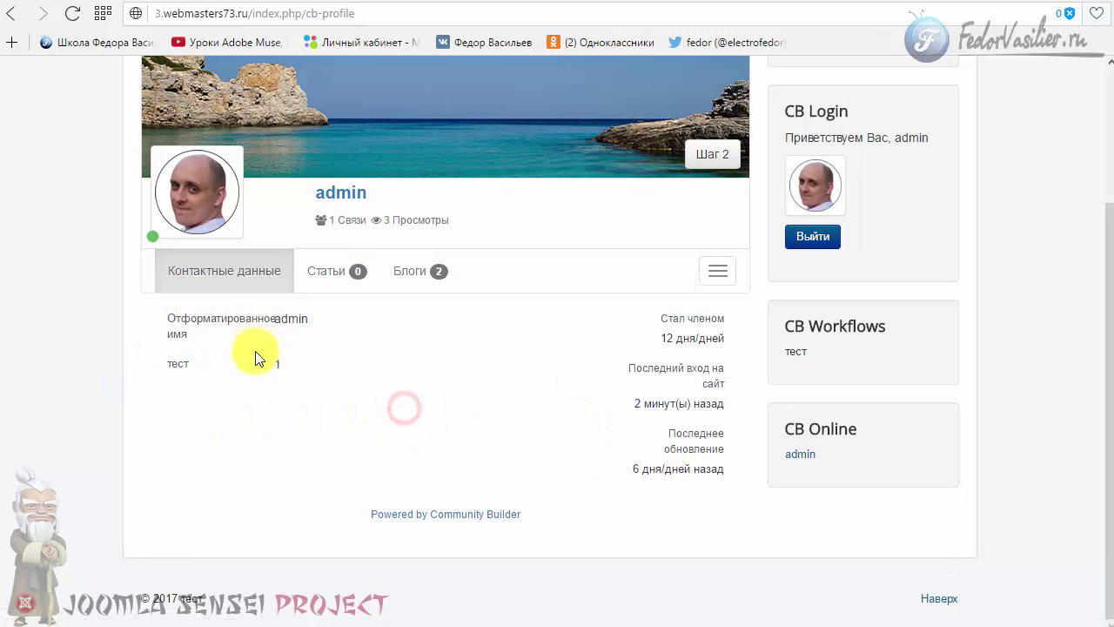
# - Return to Контактные данные via Статьи and Блоги, then open the Редактировать options
pyautogui.scroll(2, 274, 391)
pyautogui.click(327, 439)
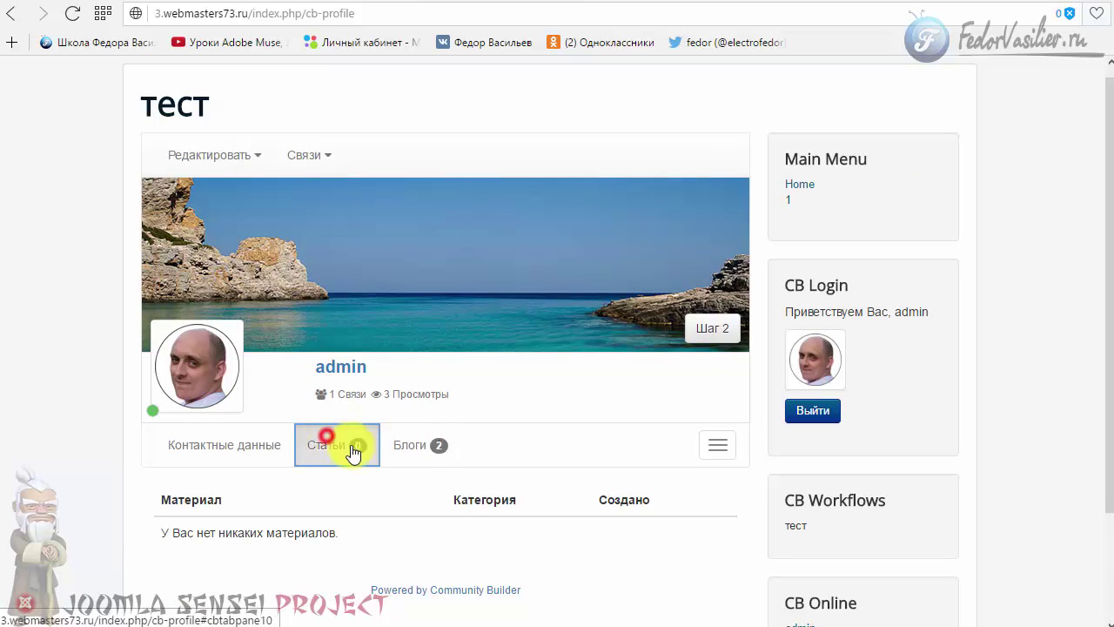
pyautogui.click(425, 440)
pyautogui.click(320, 440)
pyautogui.click(266, 440)
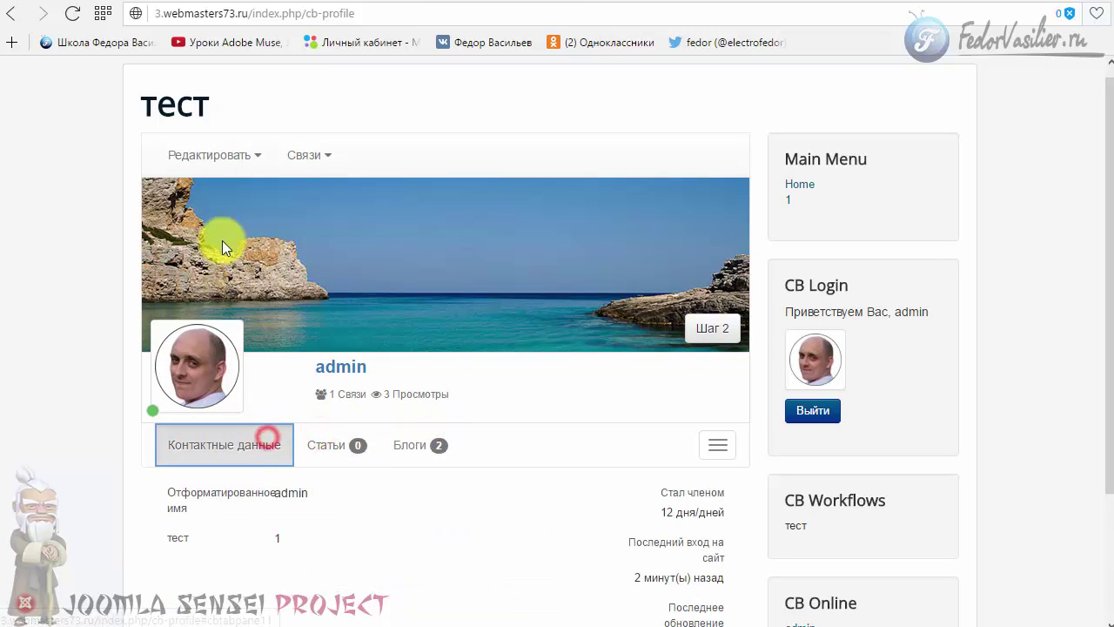
pyautogui.click(233, 150)
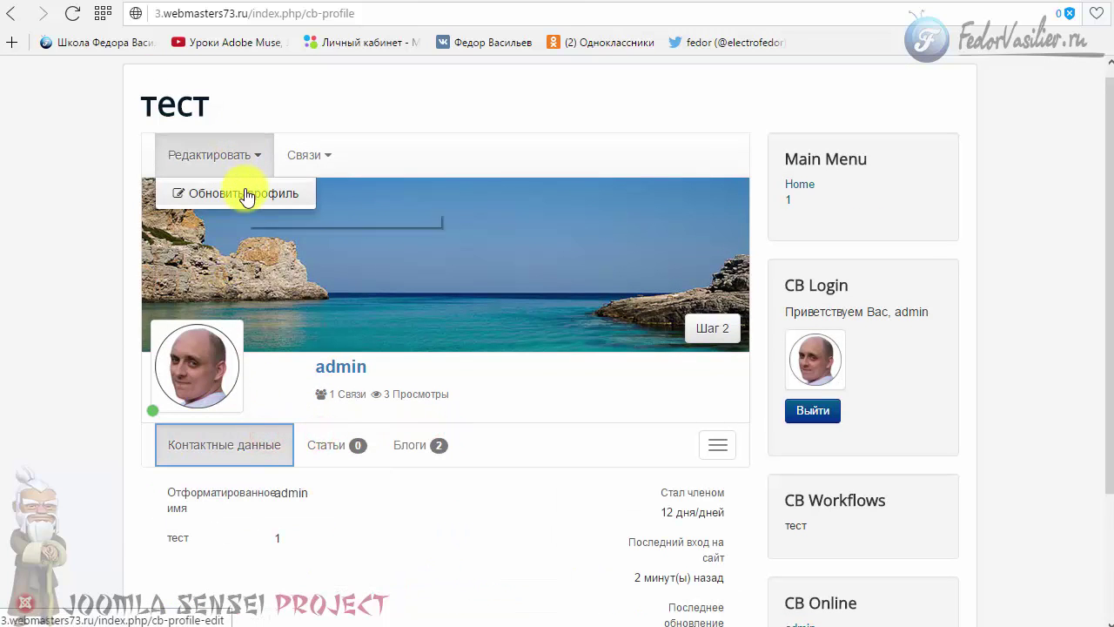
pyautogui.click(312, 157)
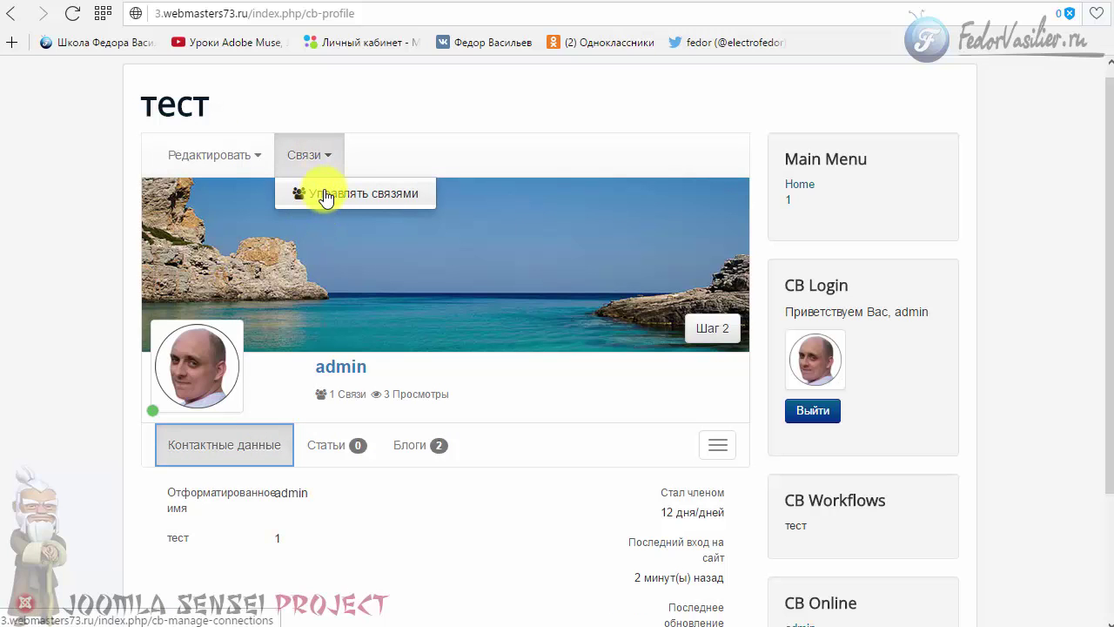
pyautogui.scroll(-2, 626, 165)
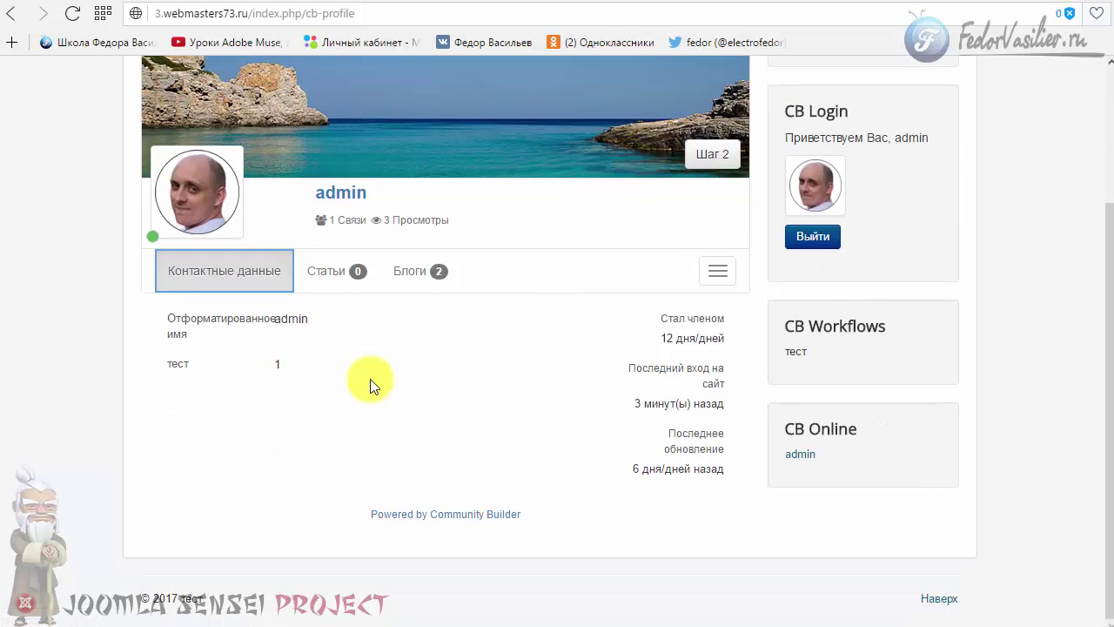
pyautogui.scroll(2, 578, 357)
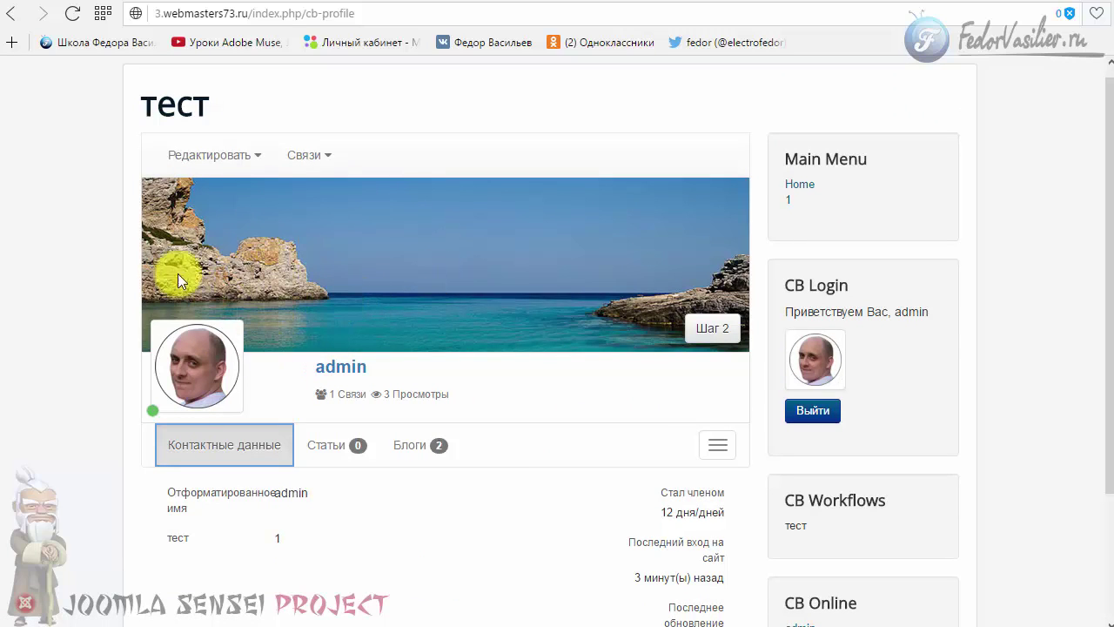
pyautogui.click(721, 332)
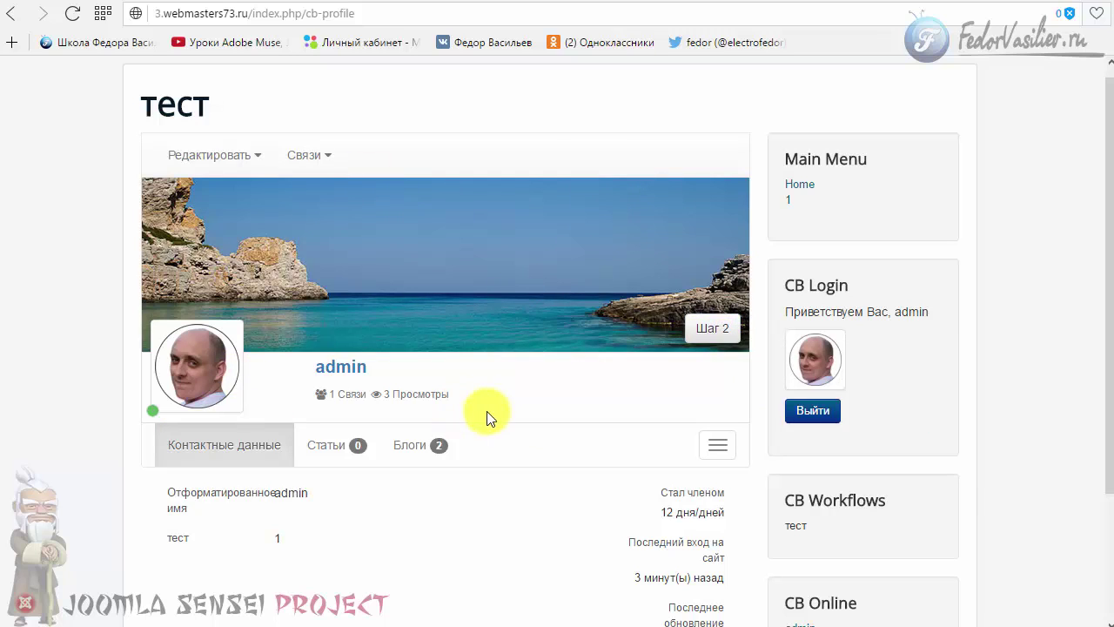
pyautogui.scroll(-2, 499, 421)
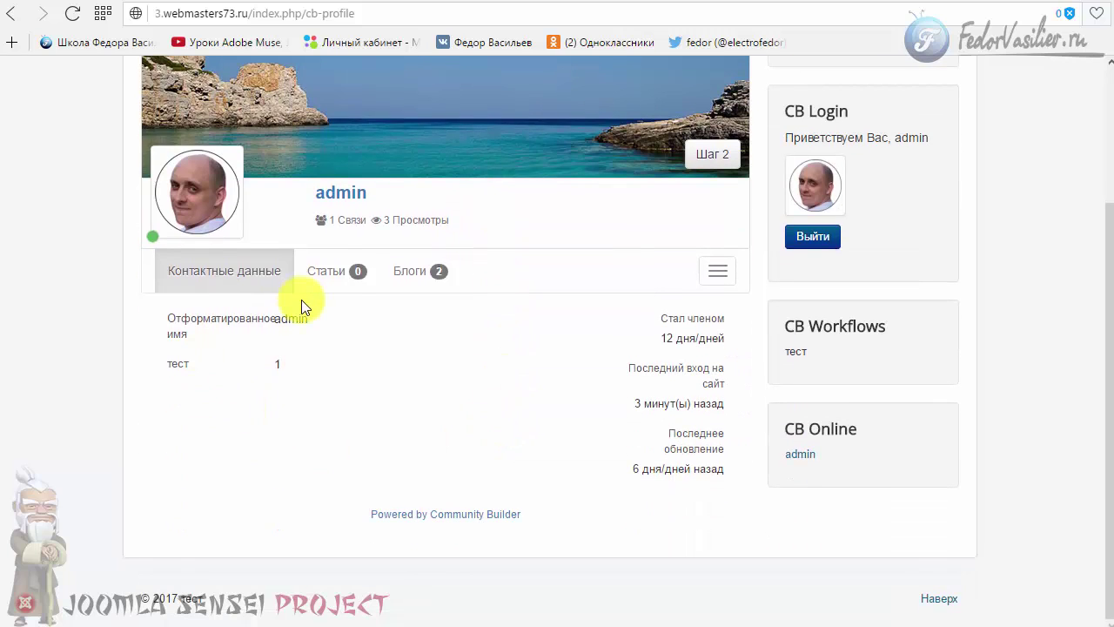
pyautogui.scroll(1, 259, 423)
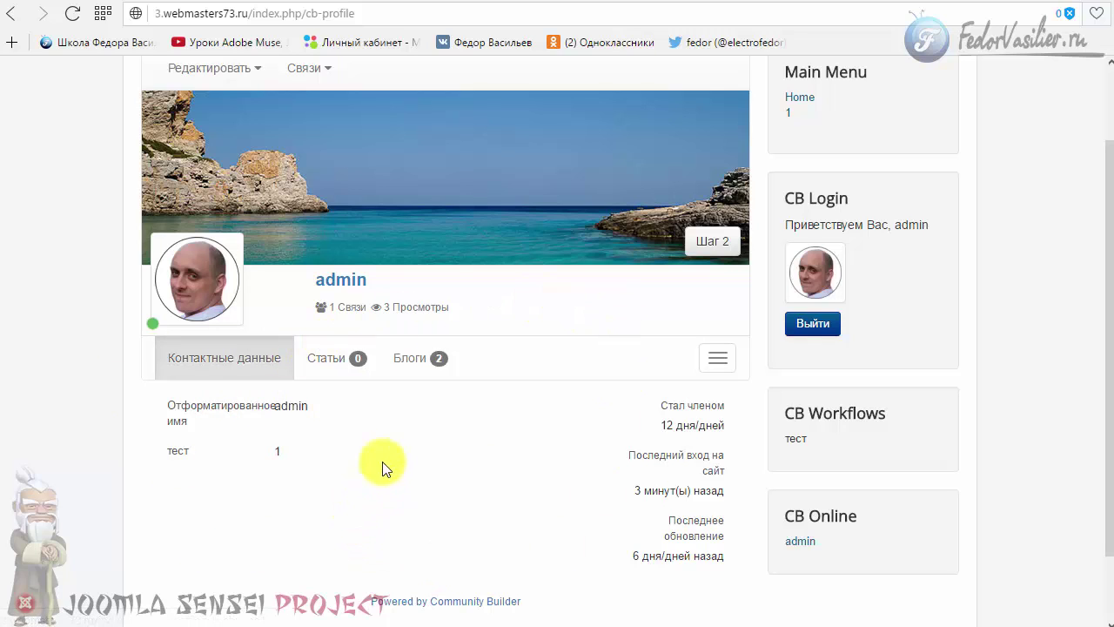
pyautogui.scroll(1, 570, 396)
pyautogui.scroll(1, 570, 396)
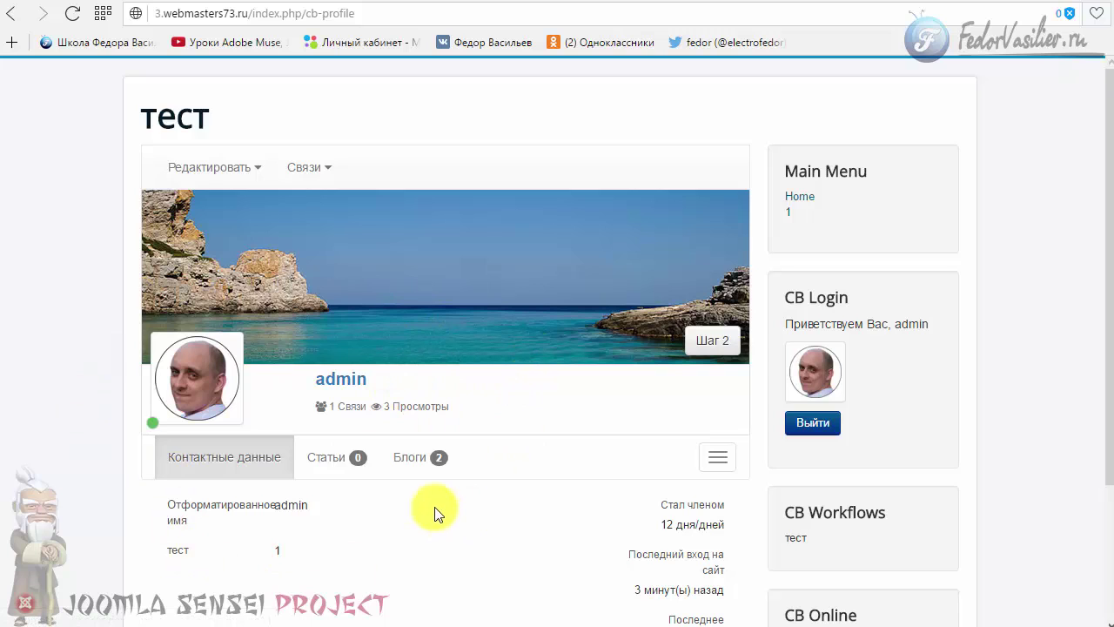
pyautogui.scroll(-2, 433, 467)
pyautogui.scroll(2, 529, 402)
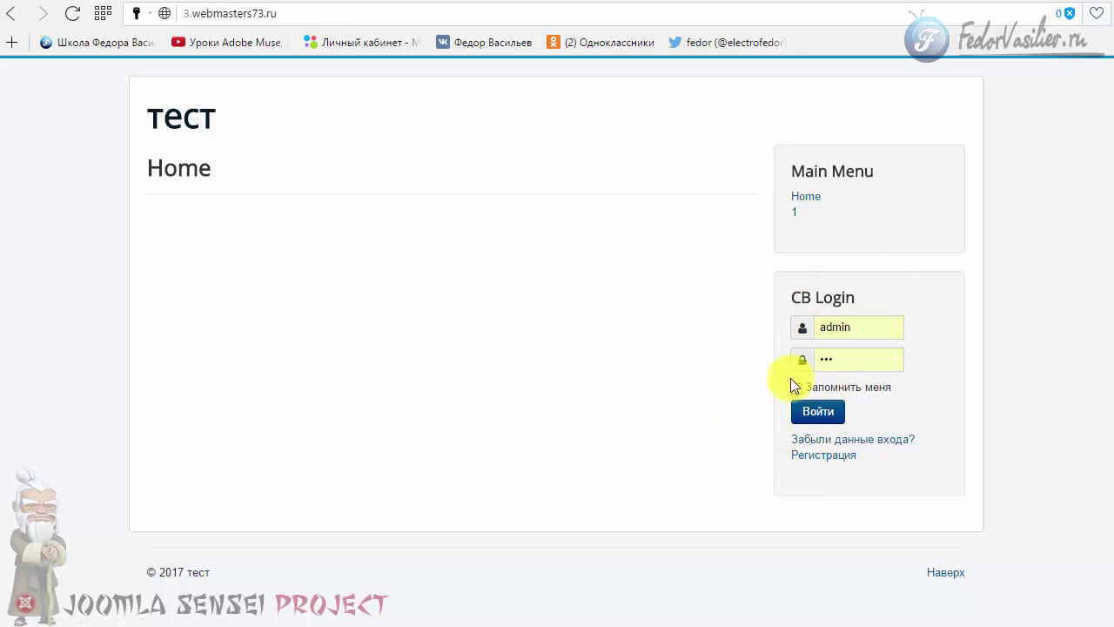
# - Go to the Регистрация page and view, then close, the Условия и Соглашения terms
pyautogui.click(808, 455)
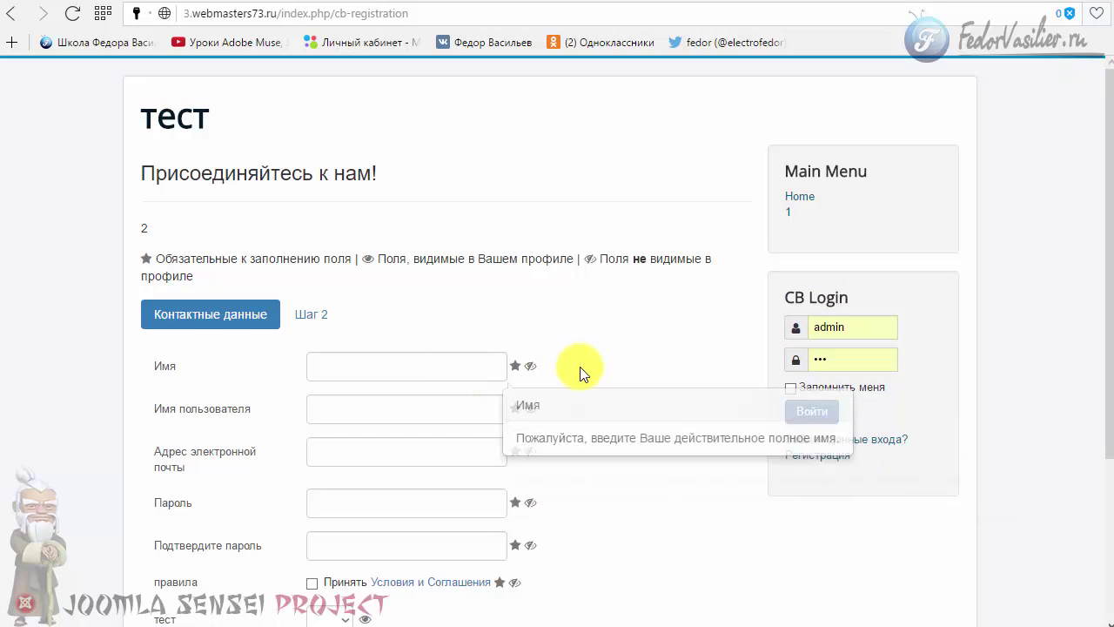
pyautogui.scroll(-2, 588, 362)
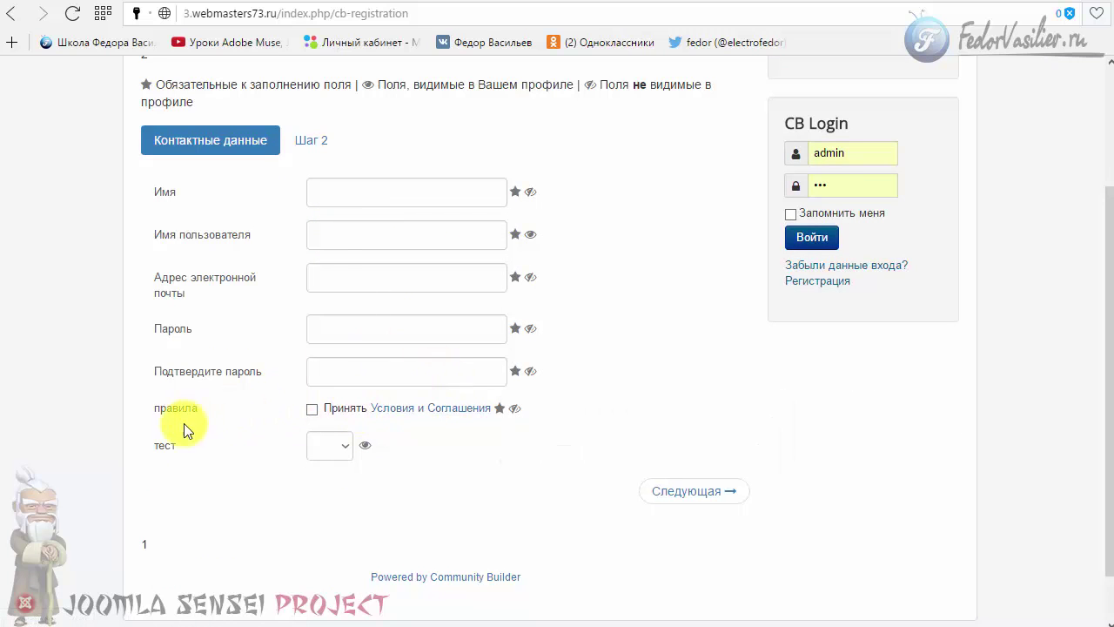
pyautogui.click(430, 408)
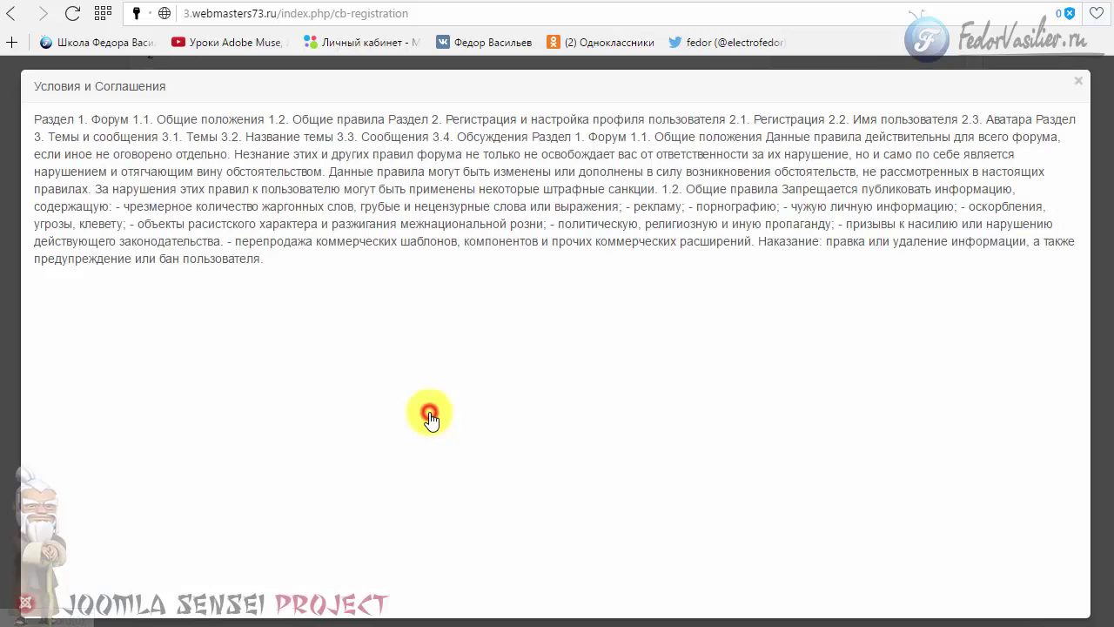
pyautogui.click(1079, 79)
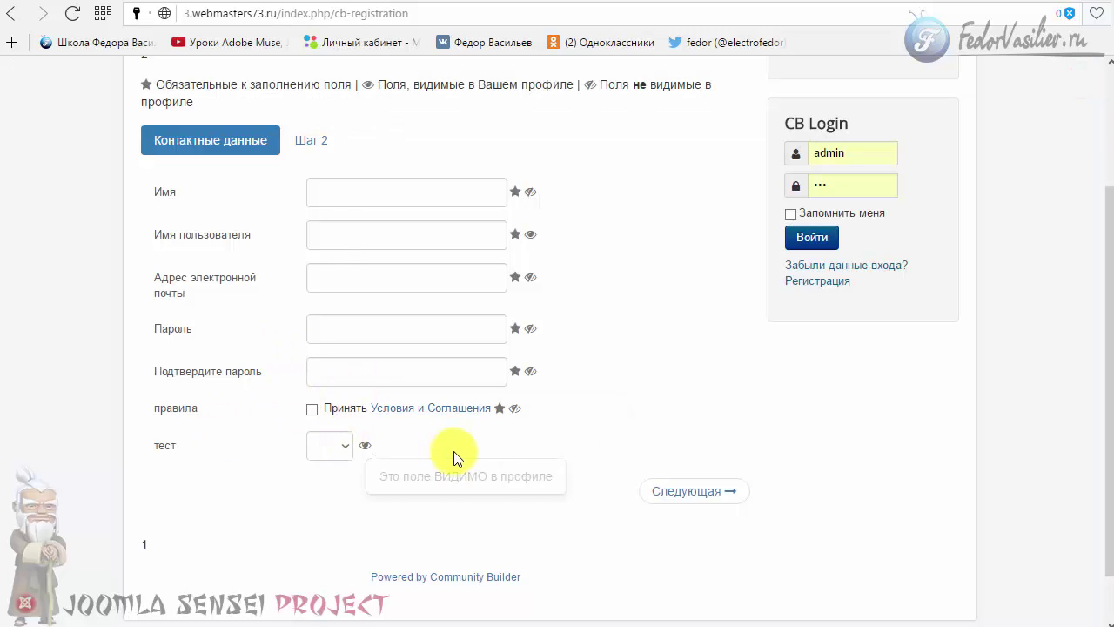
# - Submit the empty form with Следующая so required fields get flagged, and select the marker legend
pyautogui.scroll(2, 454, 455)
pyautogui.scroll(-3, 361, 274)
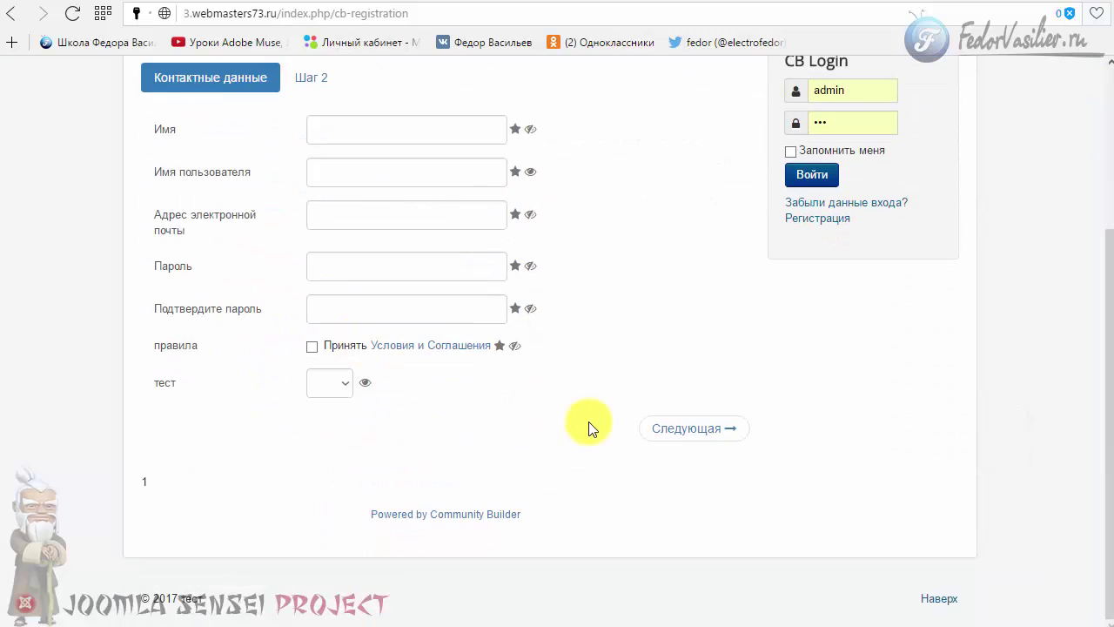
pyautogui.click(677, 440)
pyautogui.scroll(2, 669, 438)
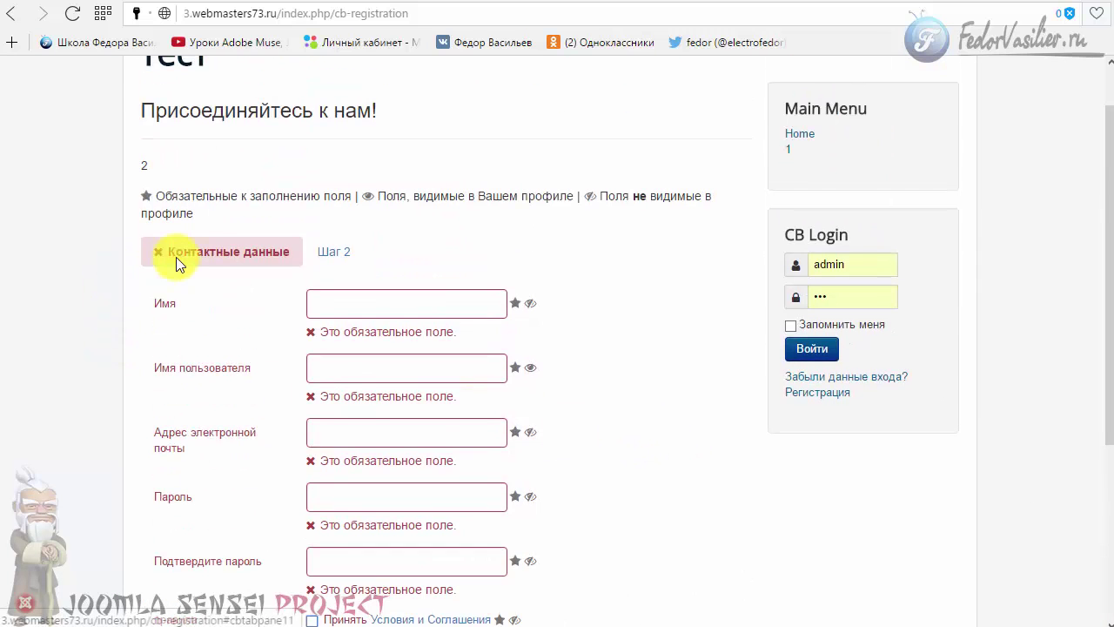
pyautogui.scroll(-3, 309, 324)
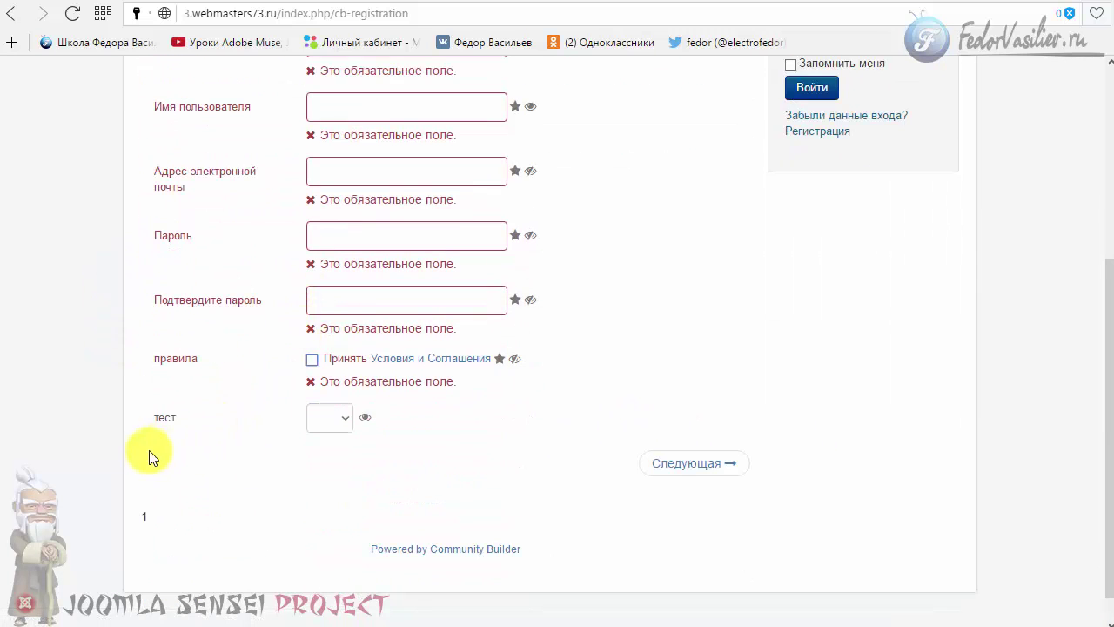
pyautogui.scroll(3, 150, 457)
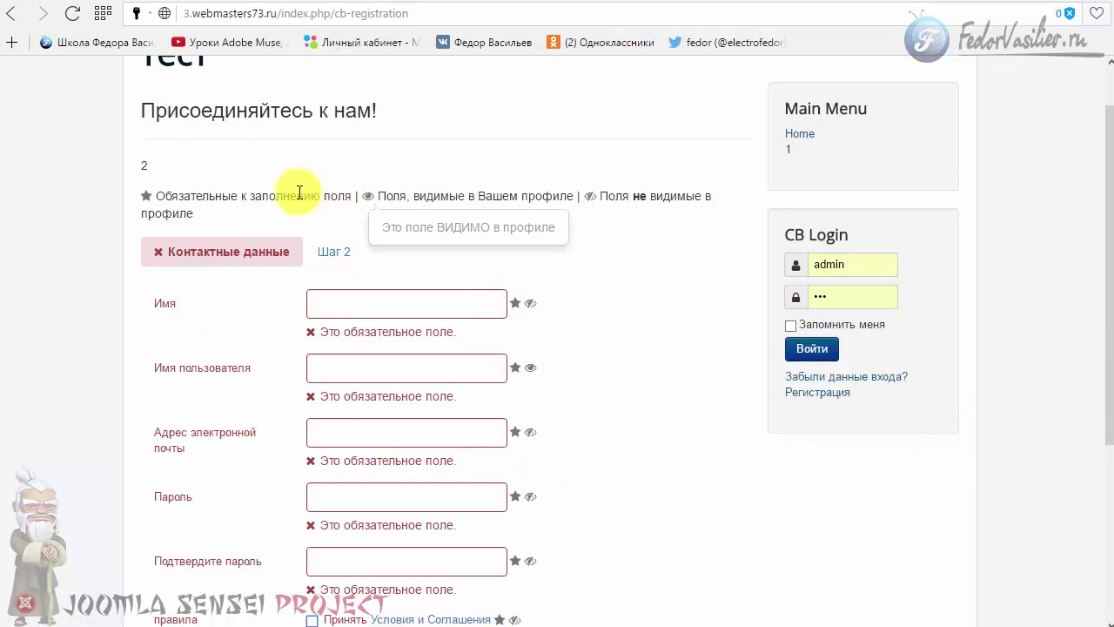
pyautogui.moveTo(165, 195); pyautogui.dragTo(701, 199)
pyautogui.click(564, 242)
# - Review the flagged registration fields, leaving the тест field's choice blank
pyautogui.scroll(-2, 564, 242)
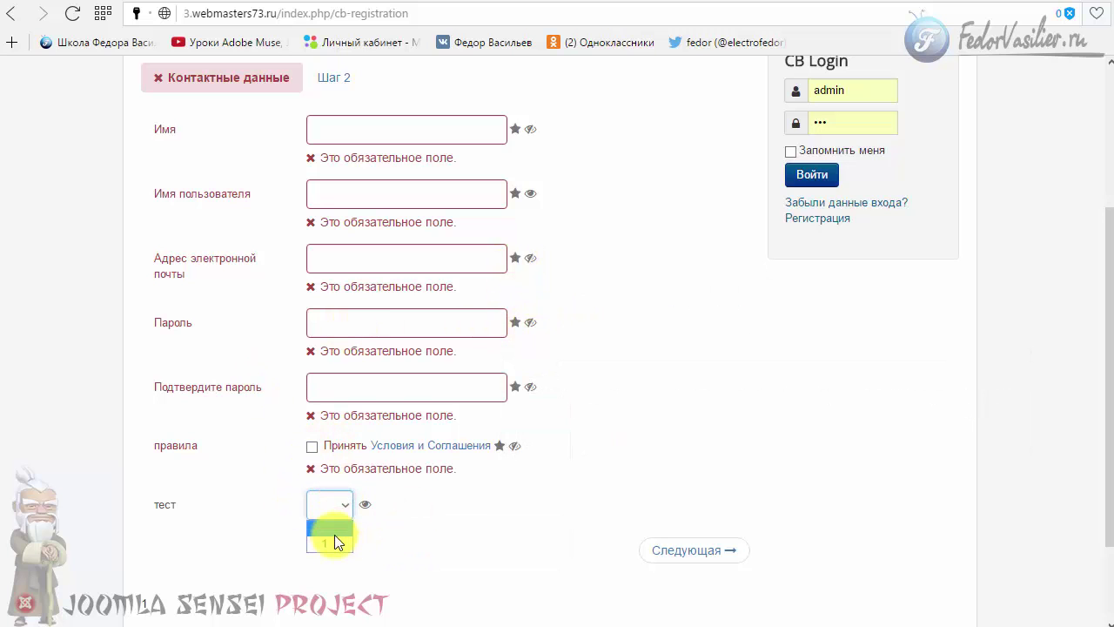
pyautogui.click(334, 535)
pyautogui.scroll(3, 470, 409)
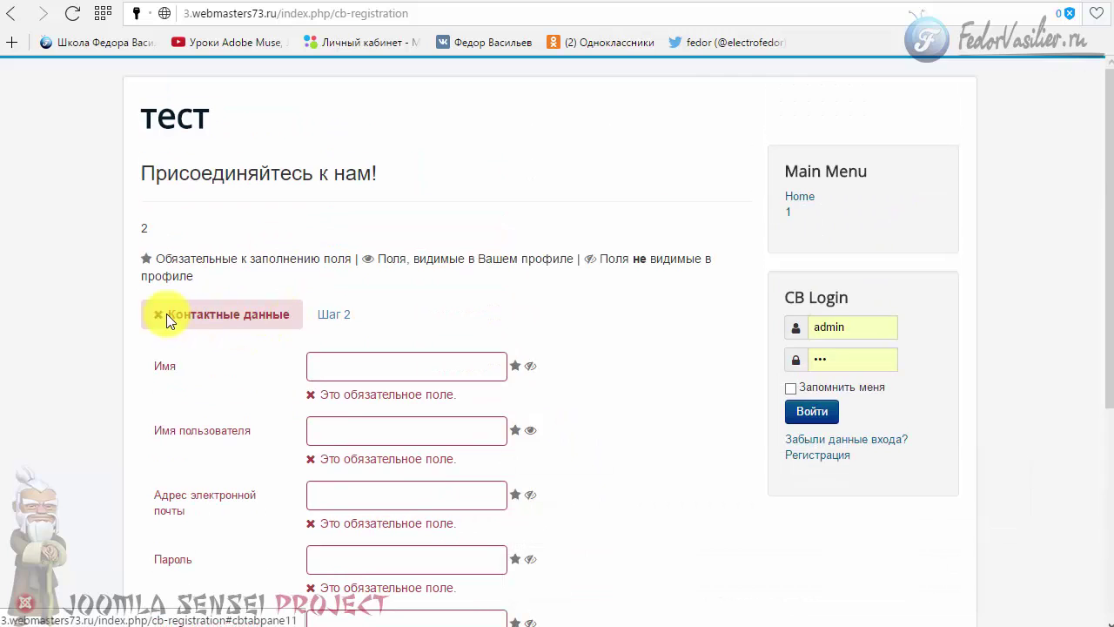
pyautogui.scroll(-2, 428, 287)
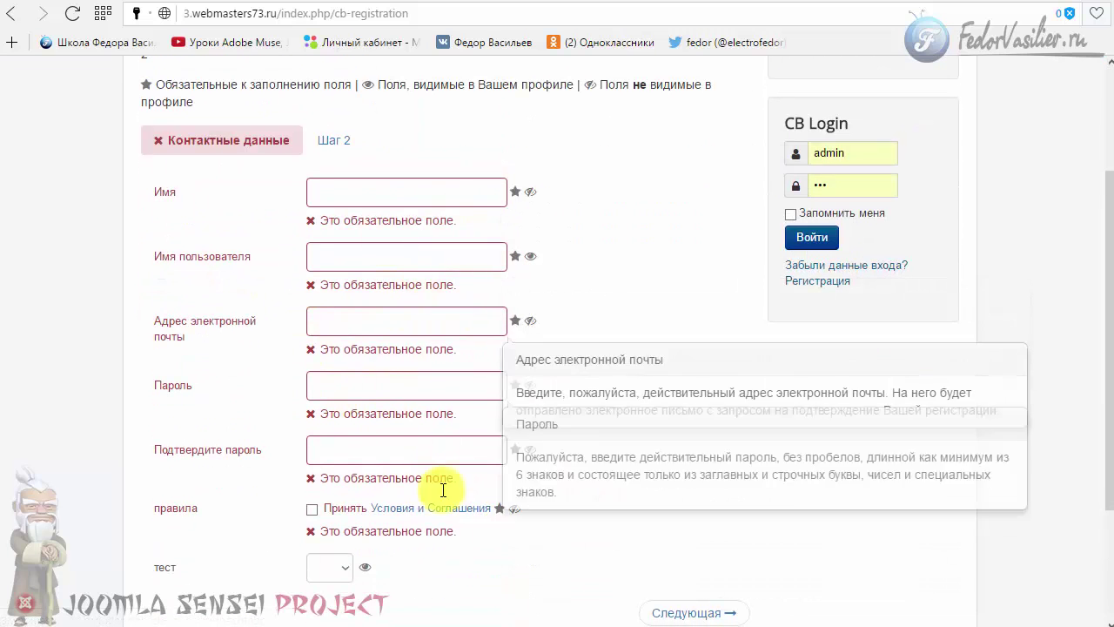
pyautogui.scroll(-2, 441, 525)
pyautogui.scroll(4, 459, 437)
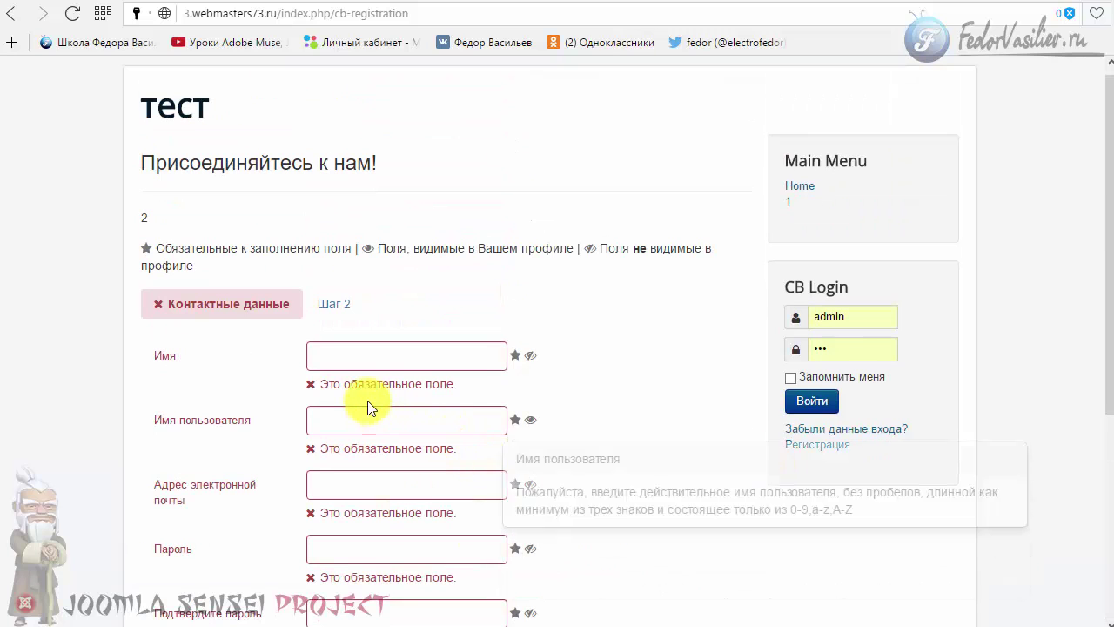
pyautogui.scroll(-3, 465, 356)
pyautogui.scroll(3, 465, 356)
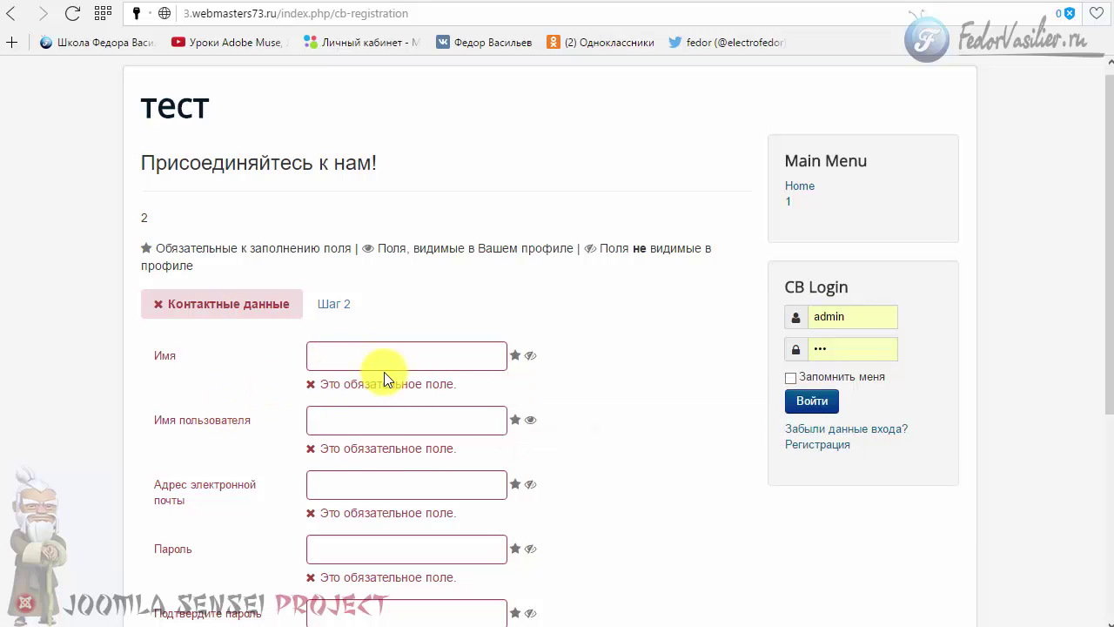
pyautogui.scroll(-3, 379, 383)
pyautogui.scroll(3, 379, 376)
pyautogui.scroll(1, 492, 278)
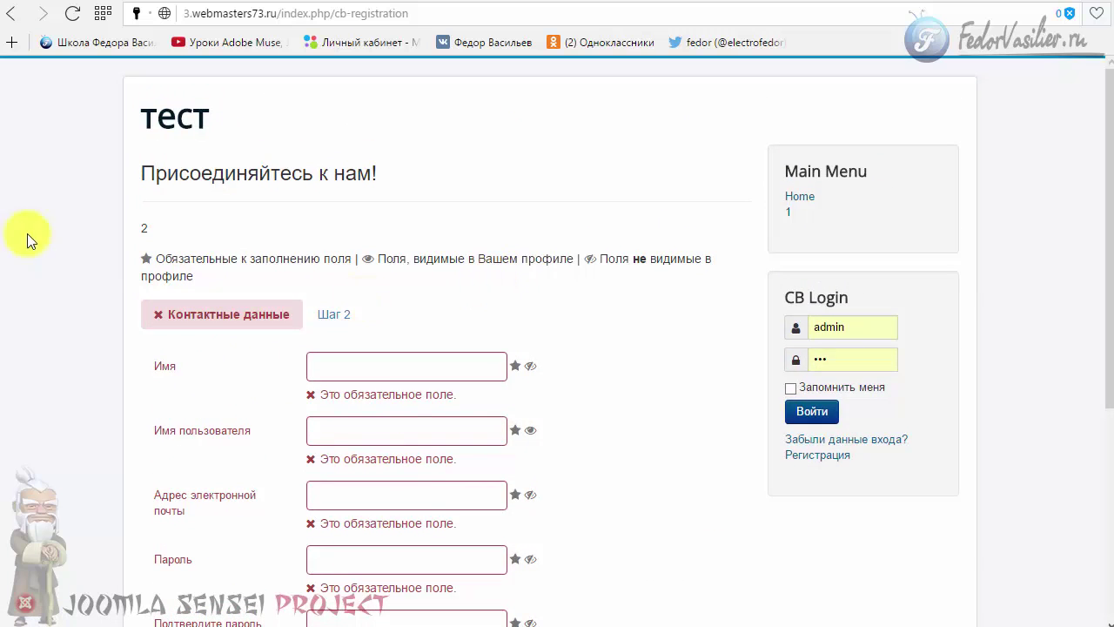
pyautogui.scroll(-3, 659, 353)
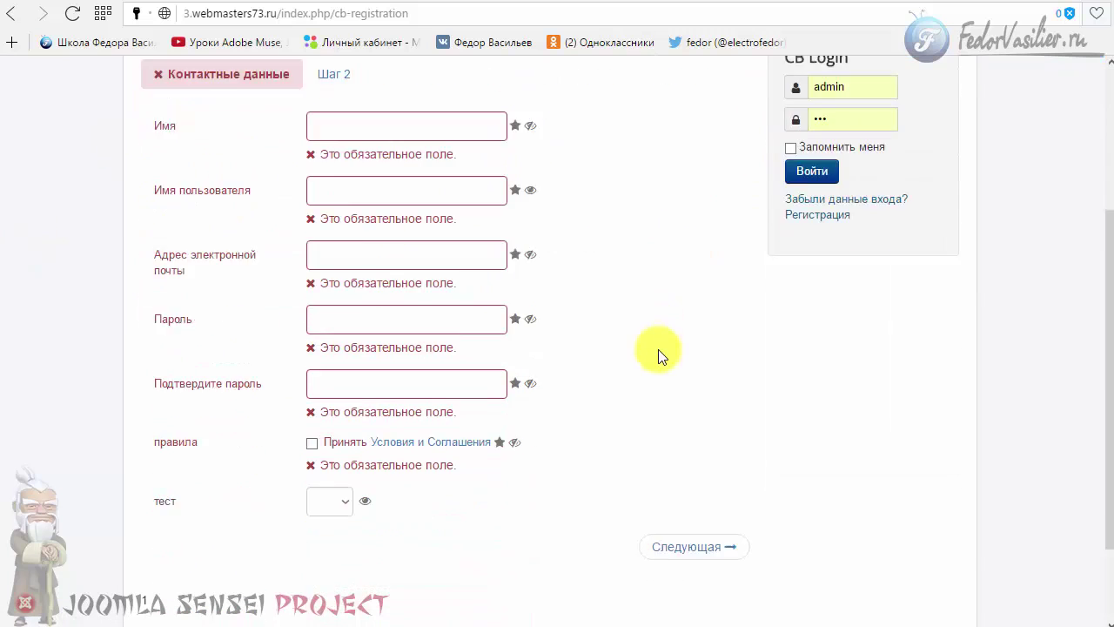
pyautogui.scroll(3, 510, 423)
# - Step through the Имя, Имя пользователя, e-mail and password confirmation fields, leaving them empty
pyautogui.click(340, 367)
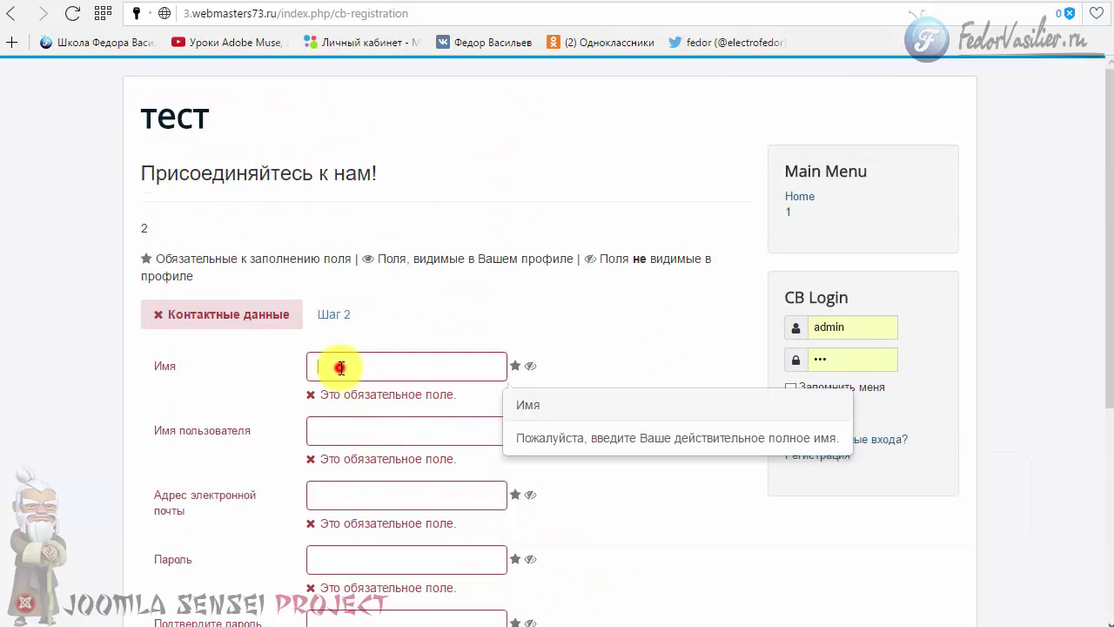
pyautogui.click(348, 438)
pyautogui.click(331, 495)
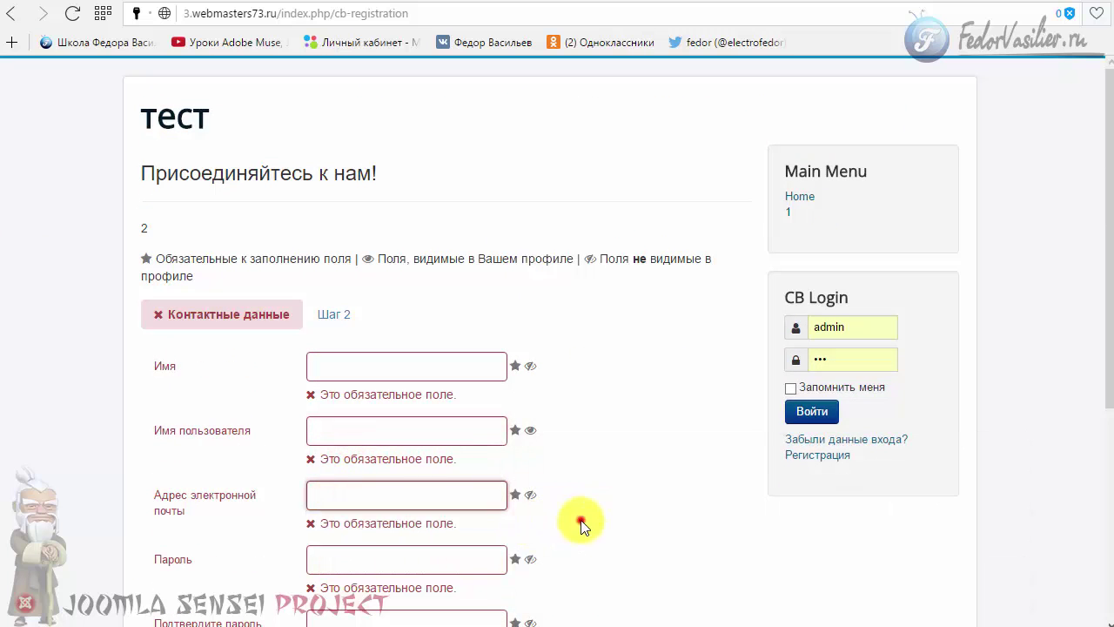
pyautogui.scroll(-2, 583, 517)
pyautogui.click(403, 453)
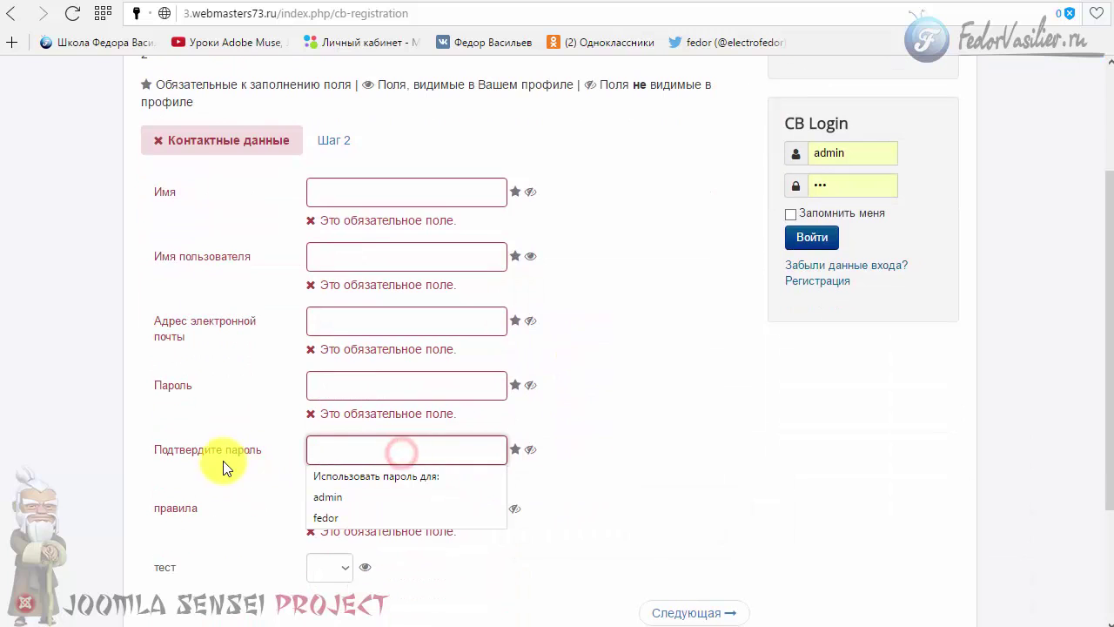
pyautogui.click(208, 461)
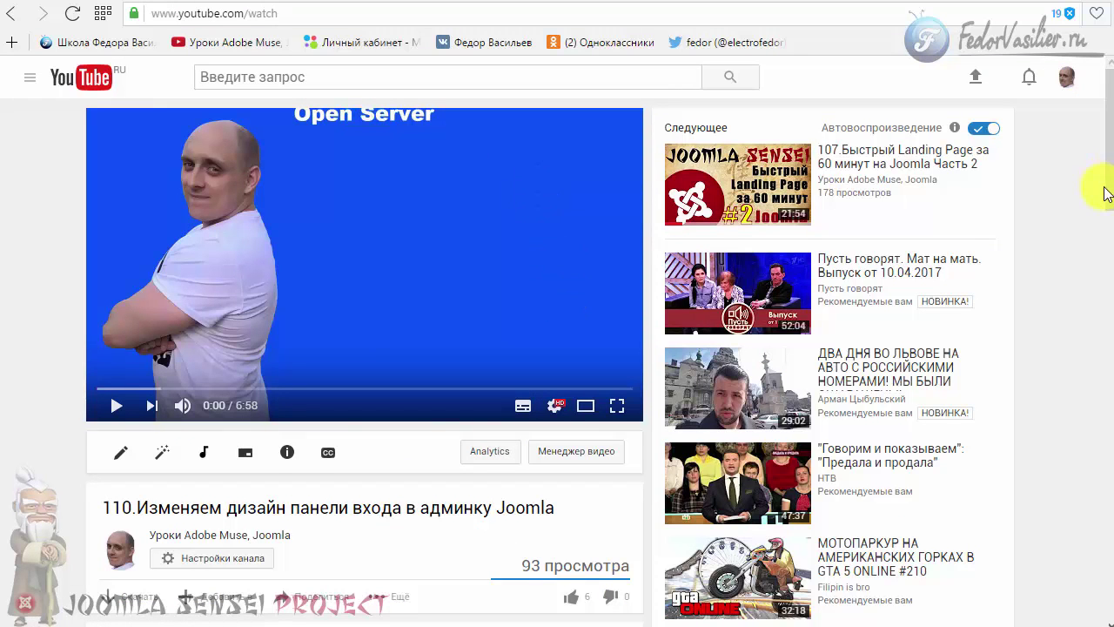
# - Expand the video description, then move to the fedorvasiliev.ru lesson page and scroll it
pyautogui.scroll(-3, 1110, 195)
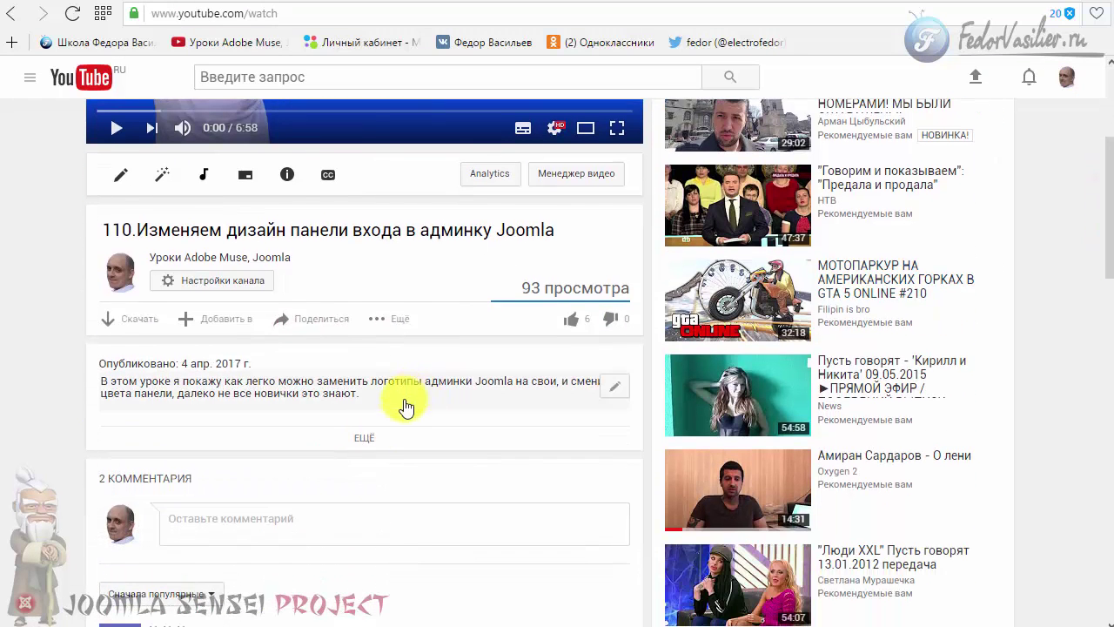
pyautogui.click(364, 439)
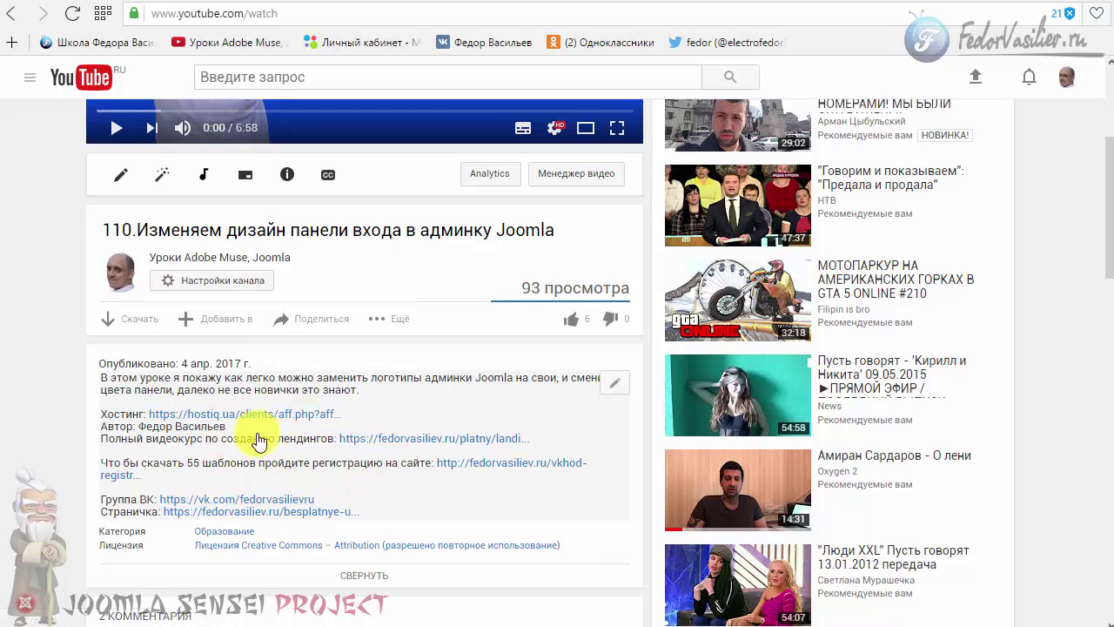
pyautogui.click(832, 3)
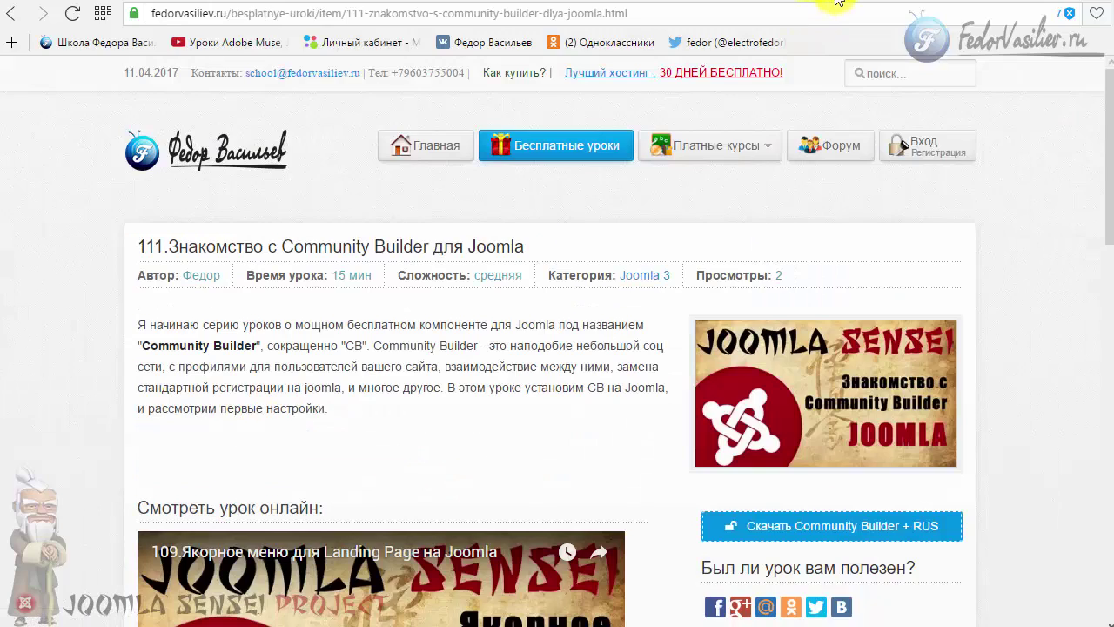
pyautogui.scroll(-3, 110, 300)
pyautogui.scroll(2, 122, 305)
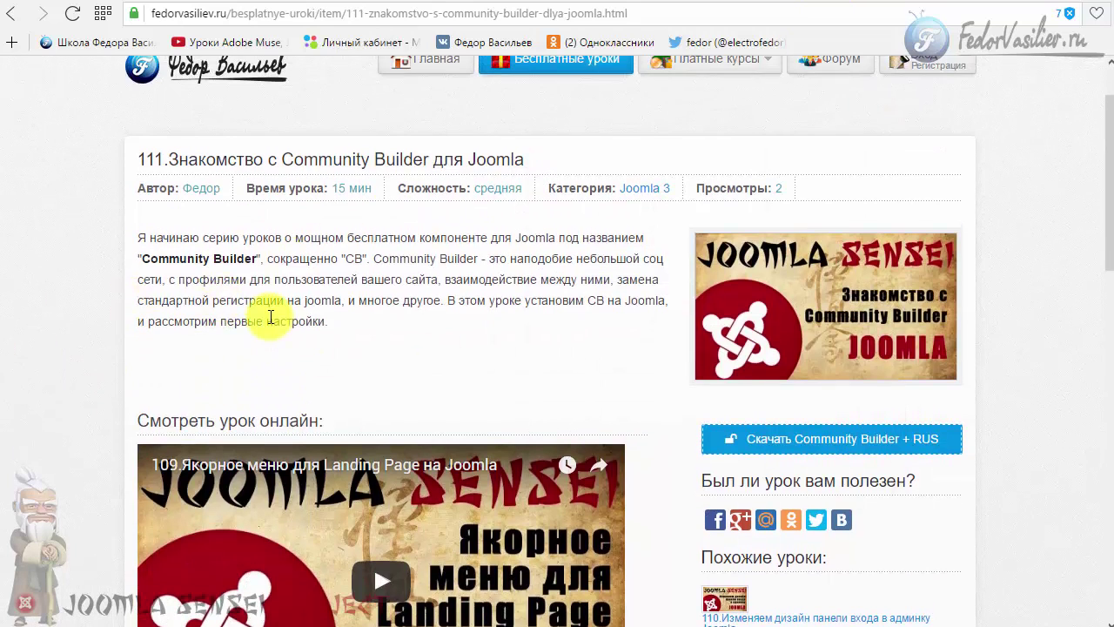
pyautogui.scroll(-1, 318, 318)
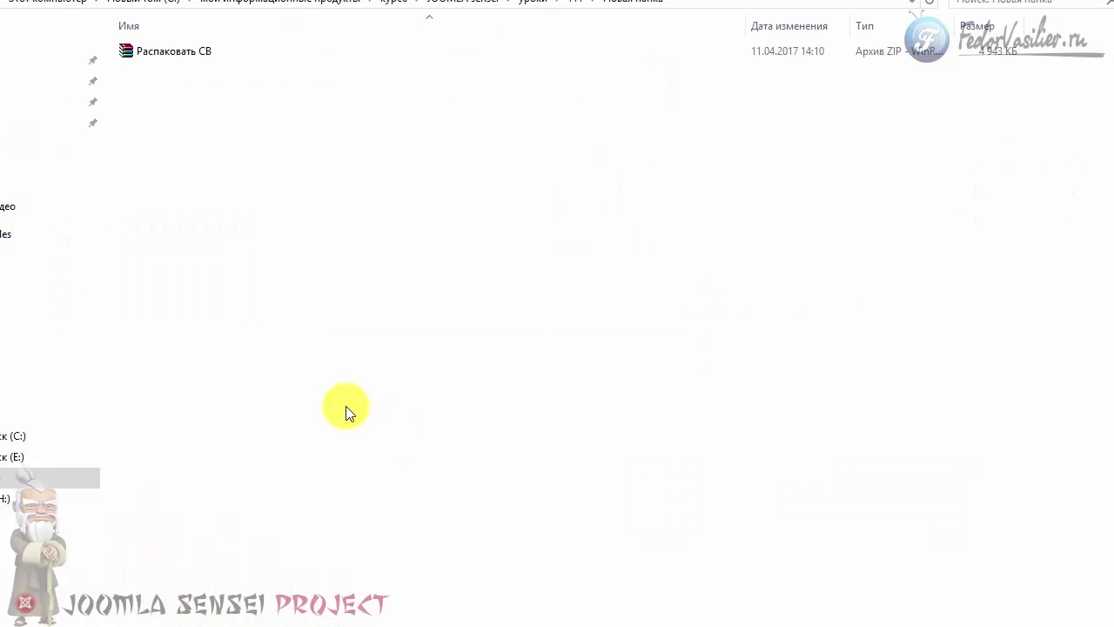
# - Extract the Распаковать CB archive into the current folder
pyautogui.click(161, 59)
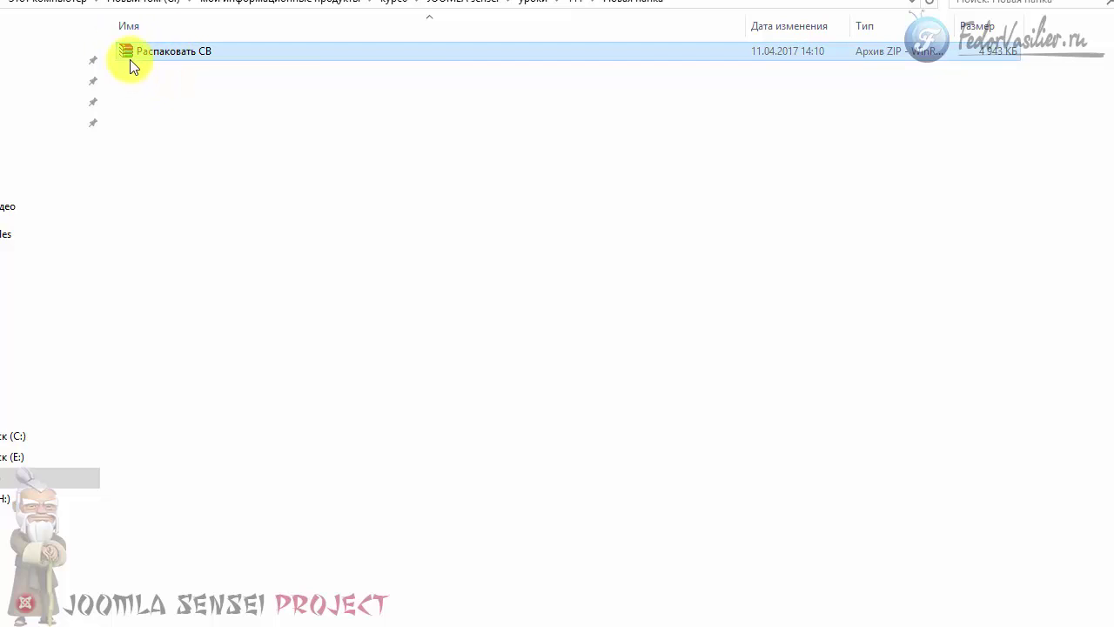
pyautogui.rightClick(180, 50)
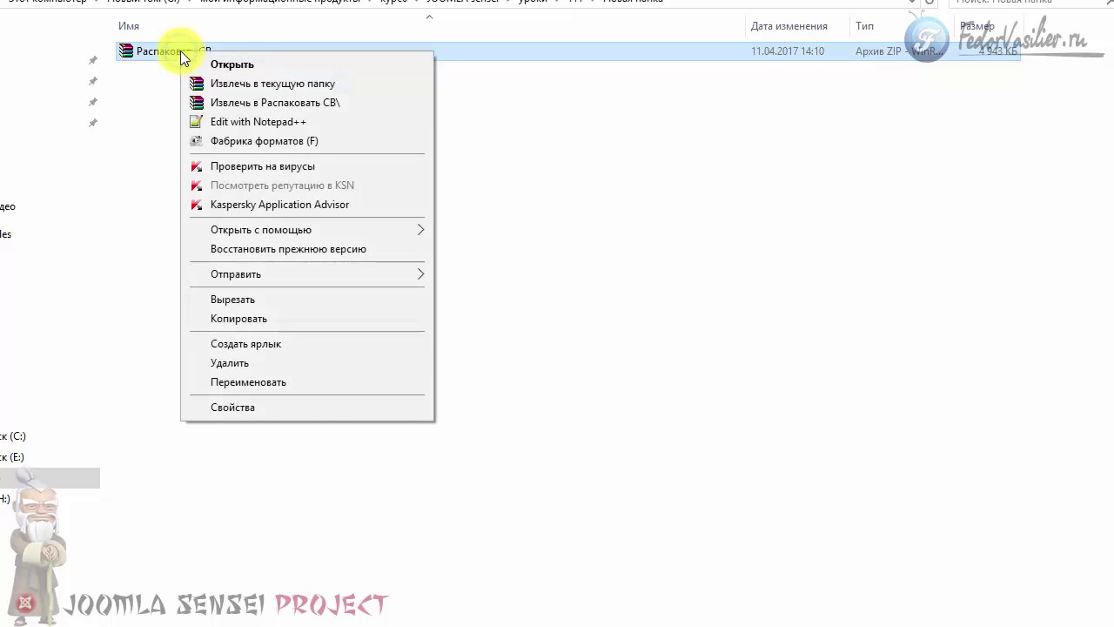
pyautogui.click(217, 85)
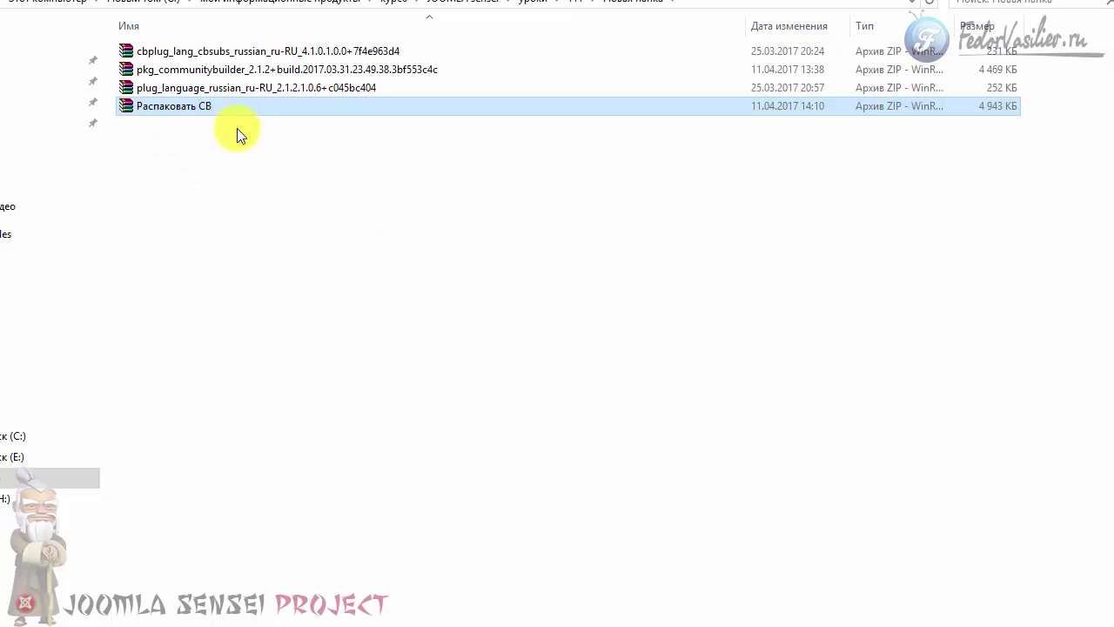
# - Inspect the extracted pkg_communitybuilder, cbplug_lang and plug_language archives
pyautogui.click(215, 74)
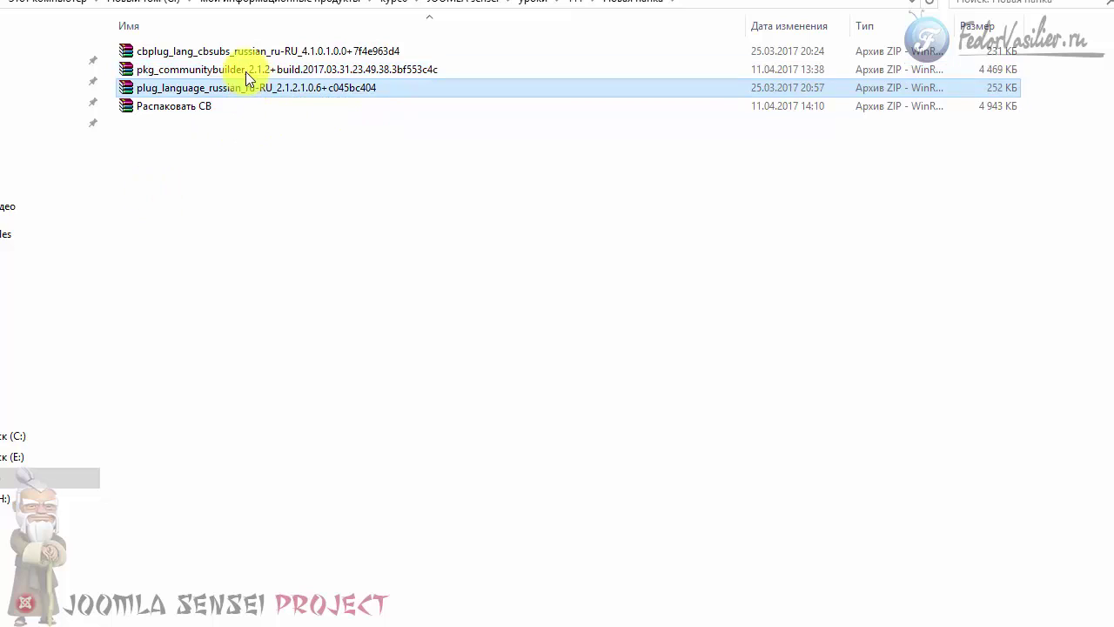
pyautogui.click(248, 51)
pyautogui.click(249, 88)
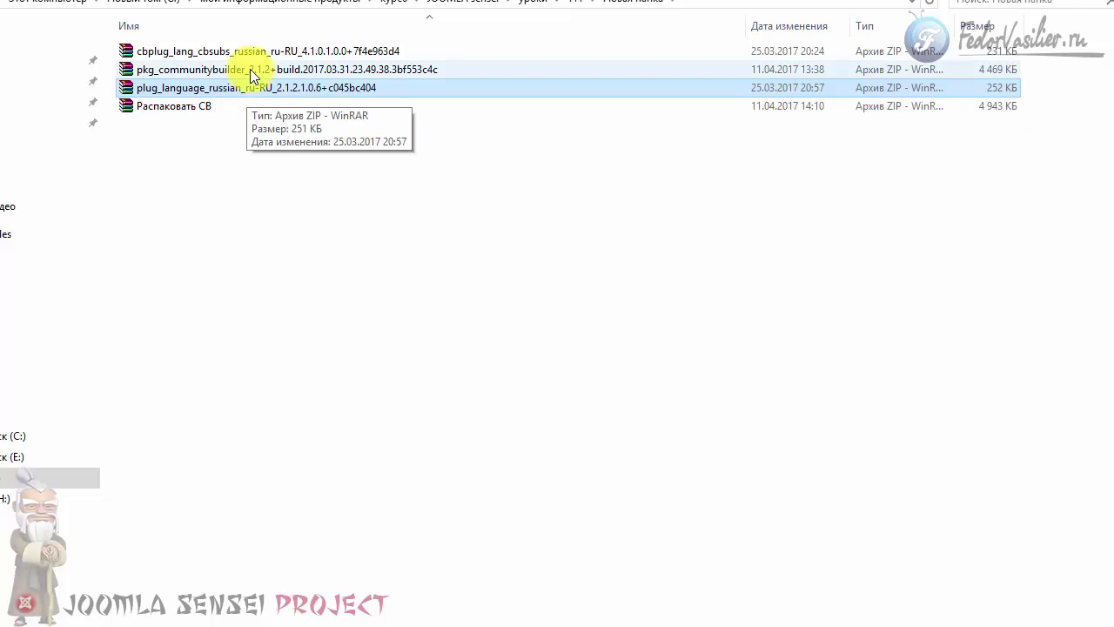
pyautogui.click(260, 53)
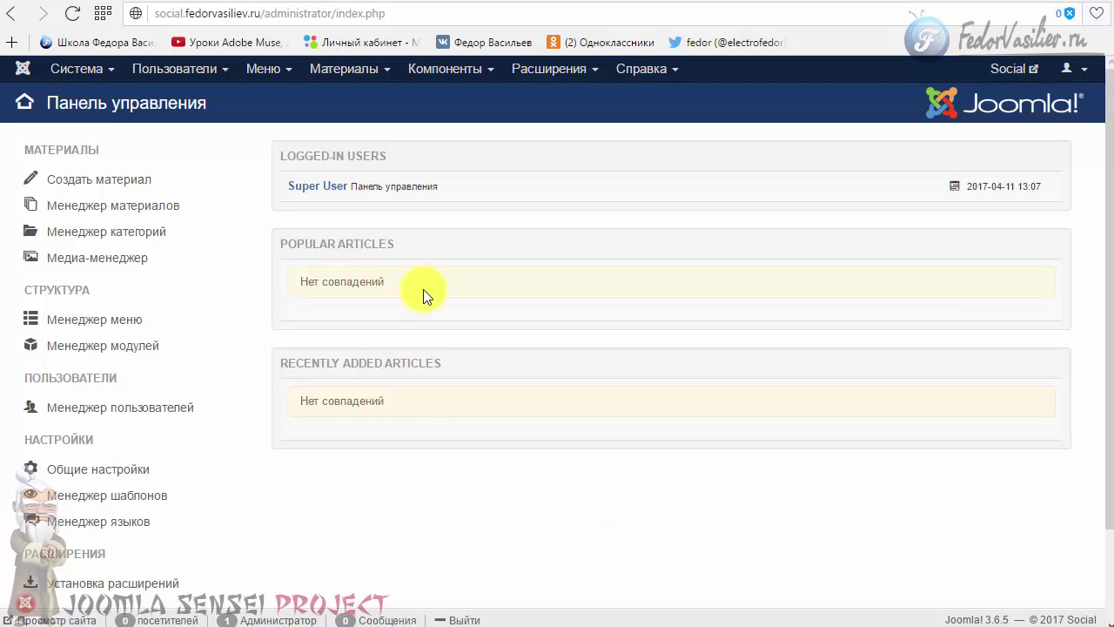
# - Upload and install the pkg_communitybuilder package through the Joomla extension installer
pyautogui.click(556, 73)
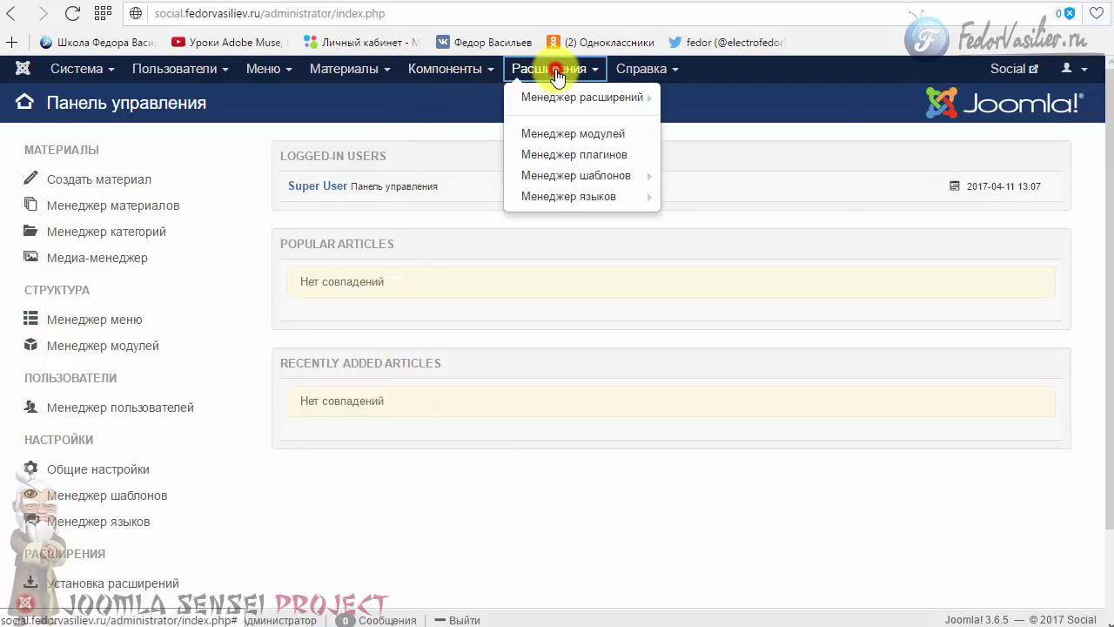
pyautogui.click(570, 100)
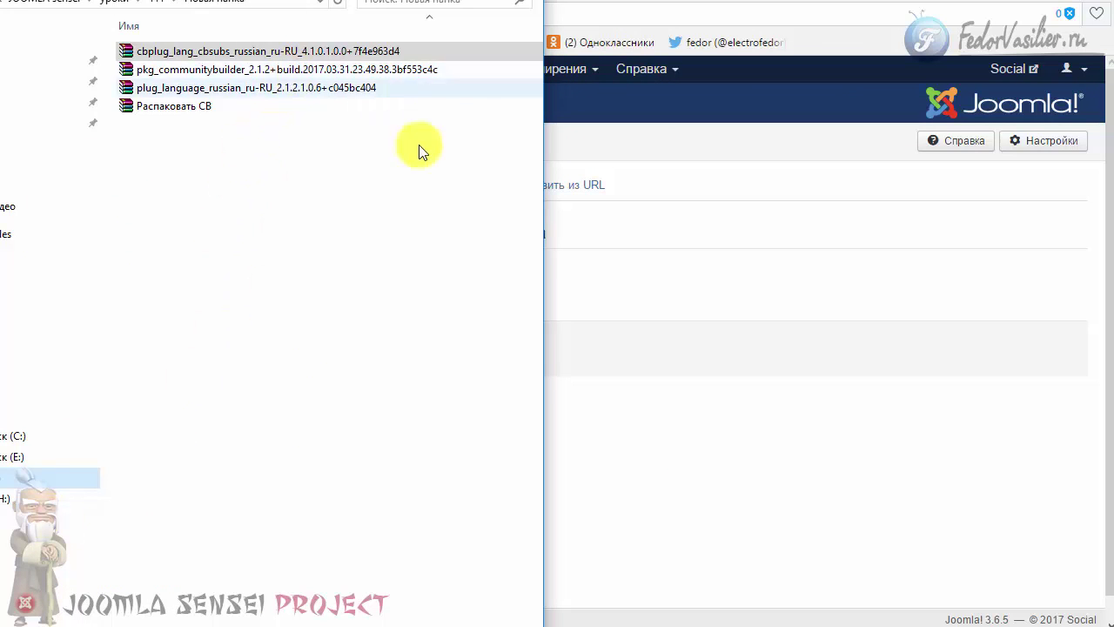
pyautogui.moveTo(544, 195); pyautogui.dragTo(358, 199)
pyautogui.moveTo(261, 78); pyautogui.dragTo(443, 294)
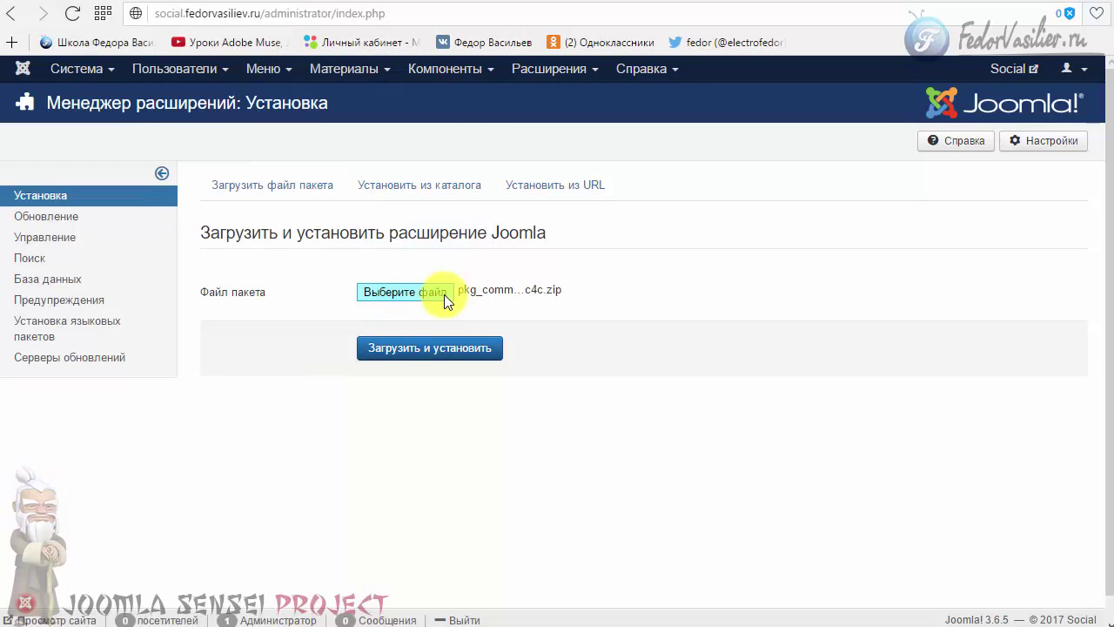
pyautogui.click(437, 349)
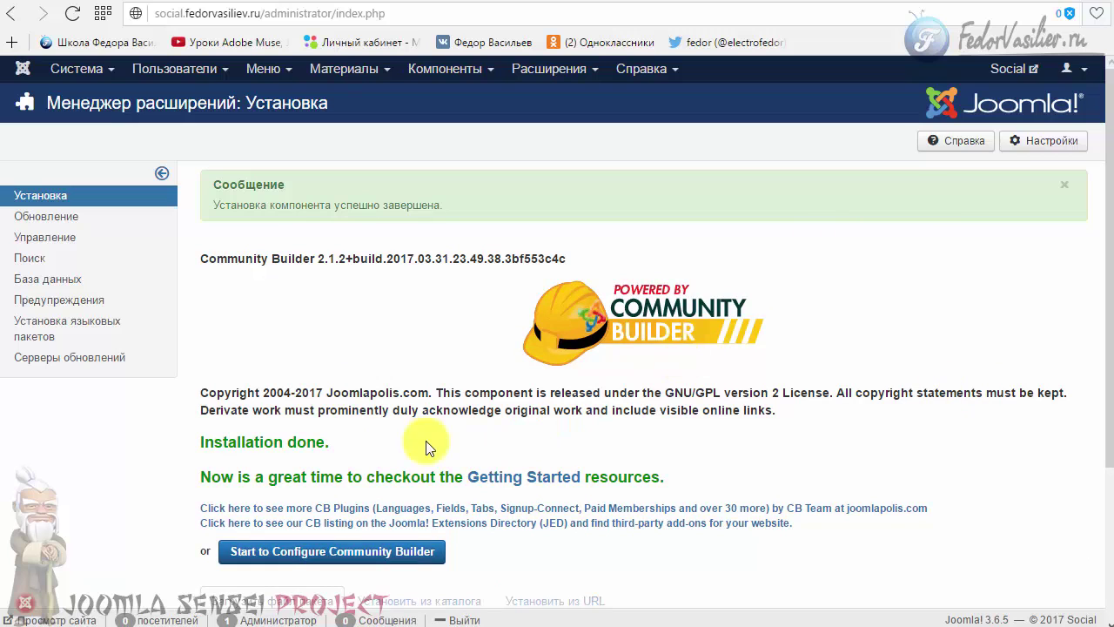
# - Review the new Community Builder menu and news panel on the dashboard
pyautogui.scroll(-1, 488, 257)
pyautogui.scroll(-3, 487, 257)
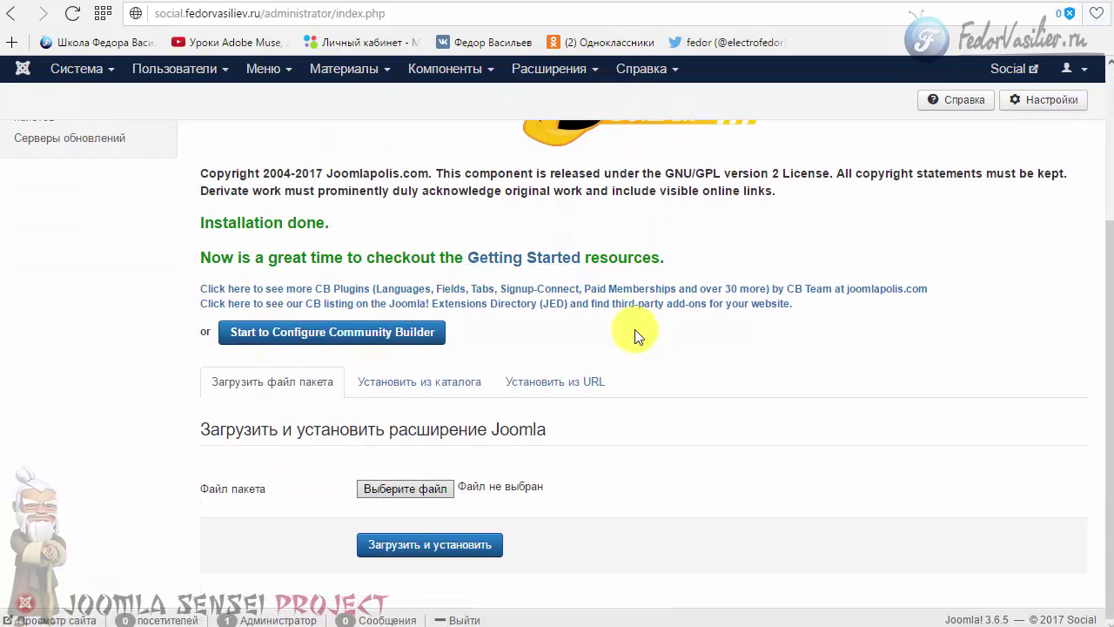
pyautogui.scroll(3, 634, 335)
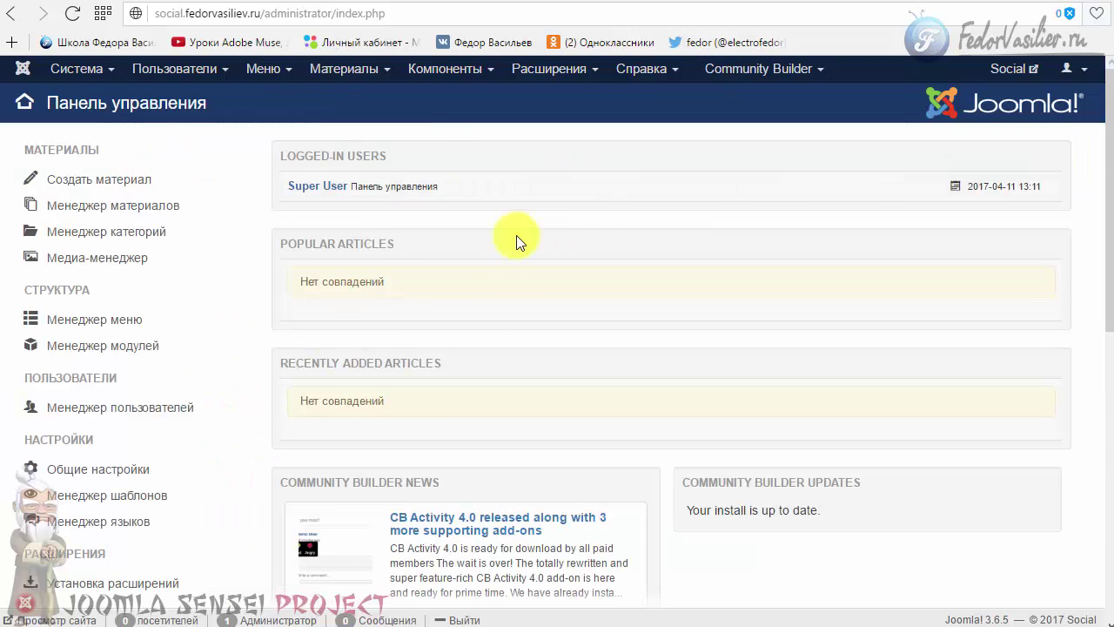
pyautogui.click(771, 76)
pyautogui.click(668, 104)
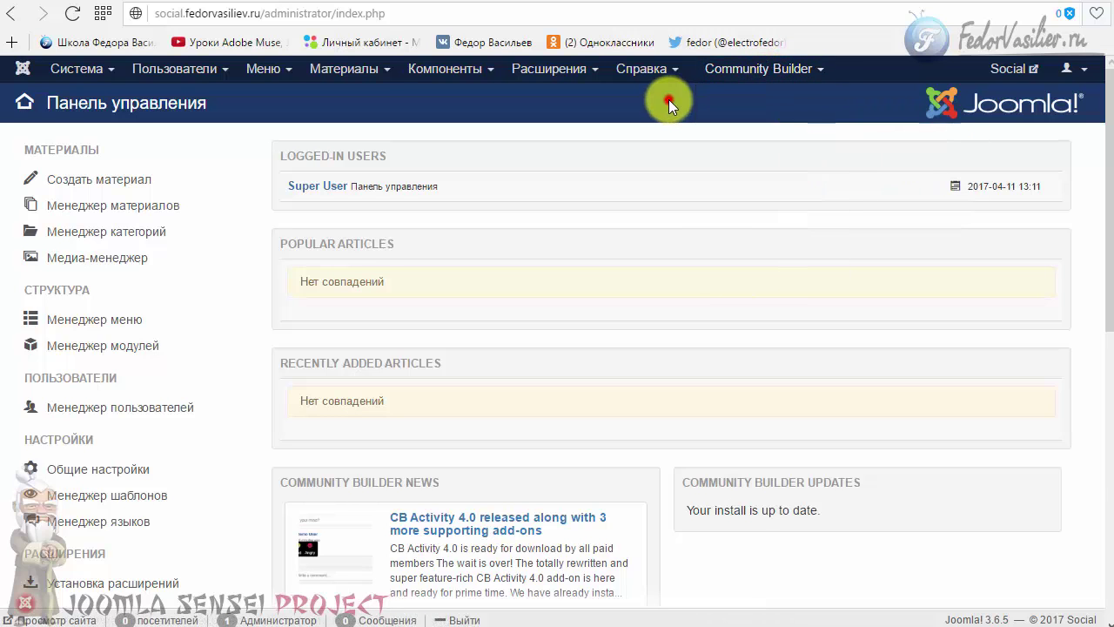
pyautogui.scroll(-4, 535, 199)
pyautogui.scroll(1, 435, 209)
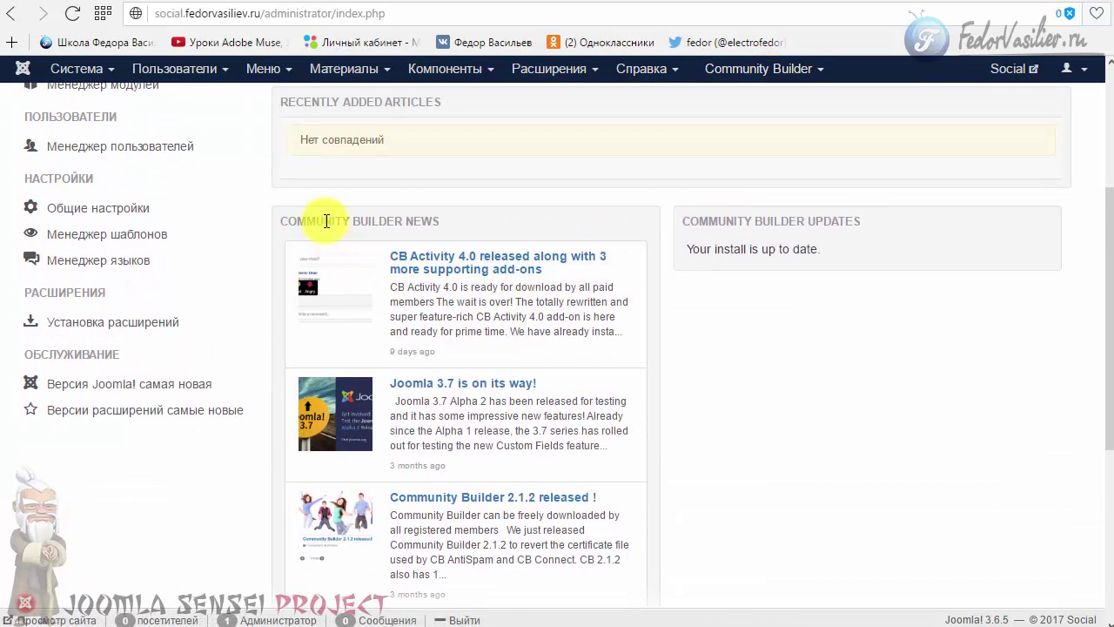
pyautogui.moveTo(327, 221); pyautogui.dragTo(444, 222)
pyautogui.scroll(-3, 510, 299)
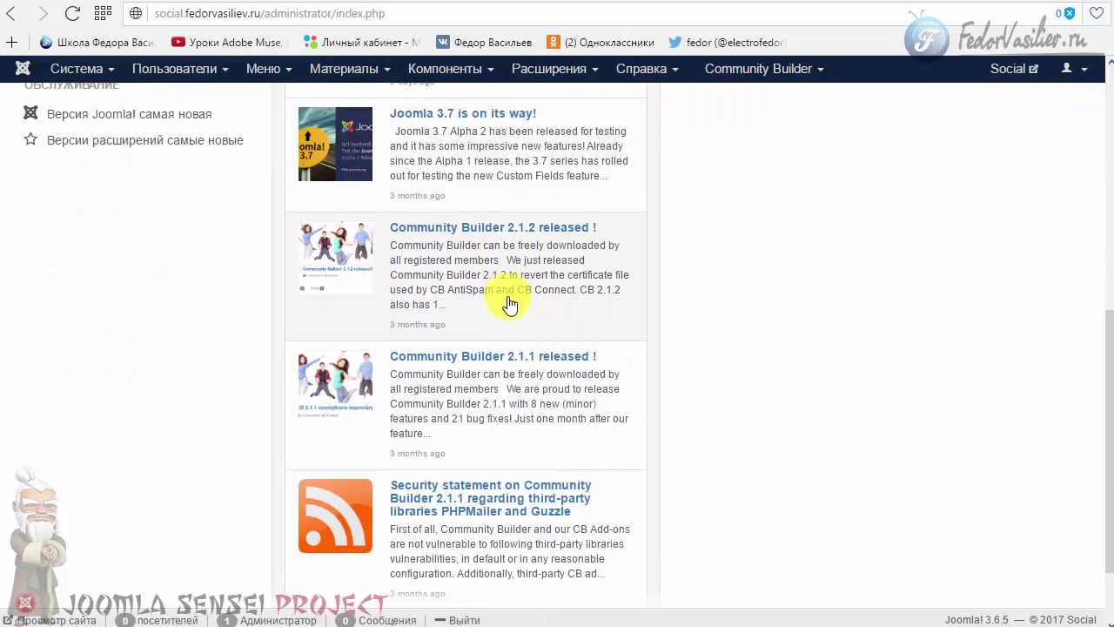
pyautogui.scroll(-1, 442, 510)
pyautogui.scroll(7, 492, 529)
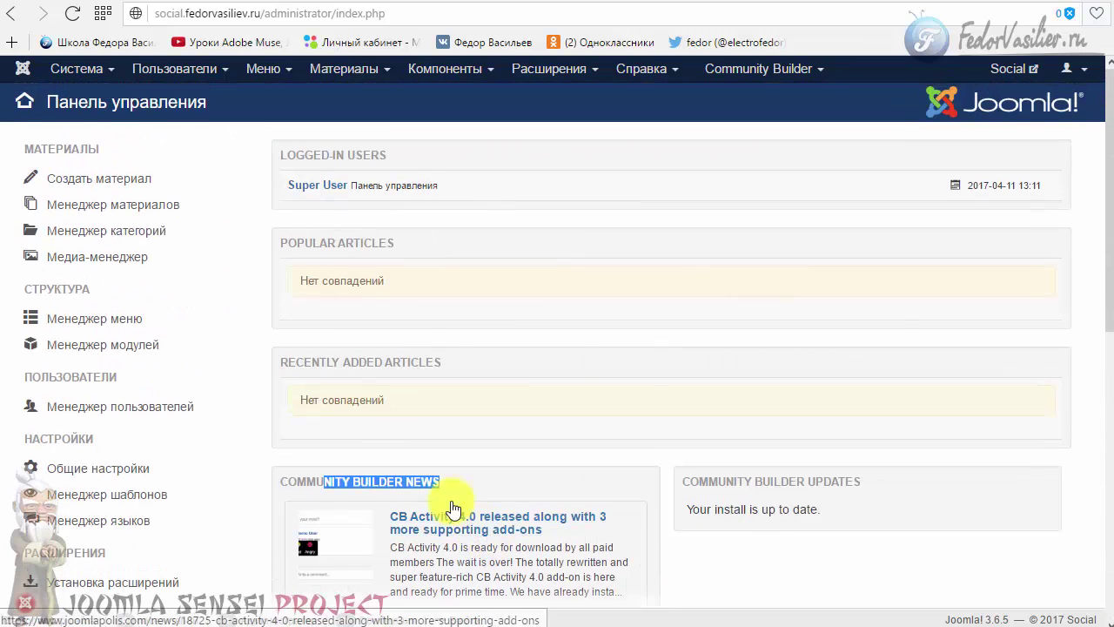
pyautogui.click(522, 75)
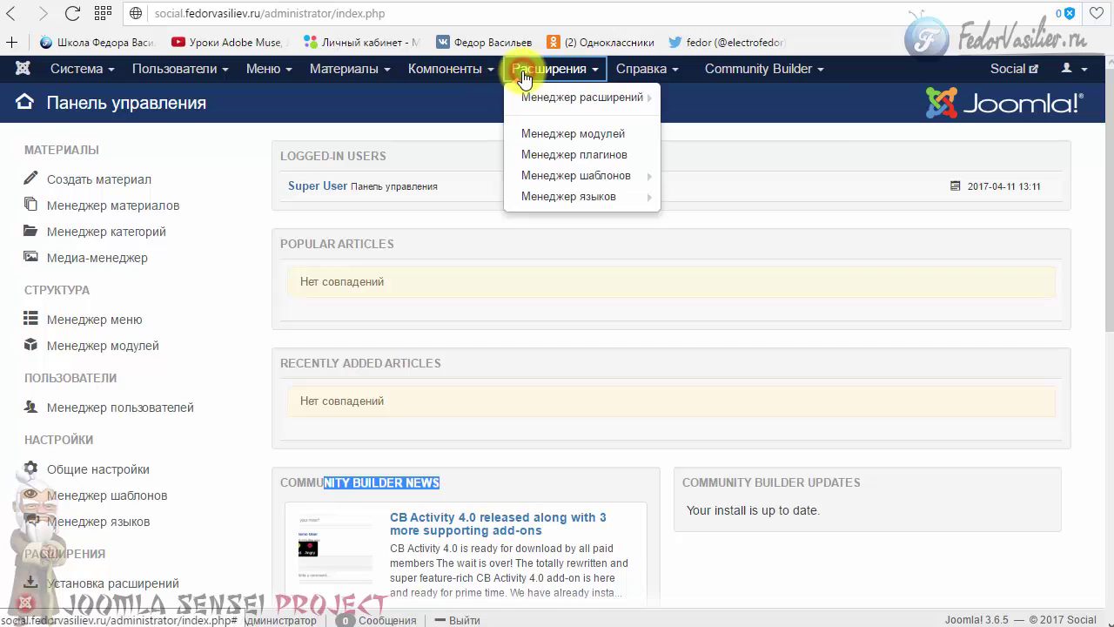
# - Install the cbplug_lang CB Paid Subscriptions Russian language pack
pyautogui.click(566, 99)
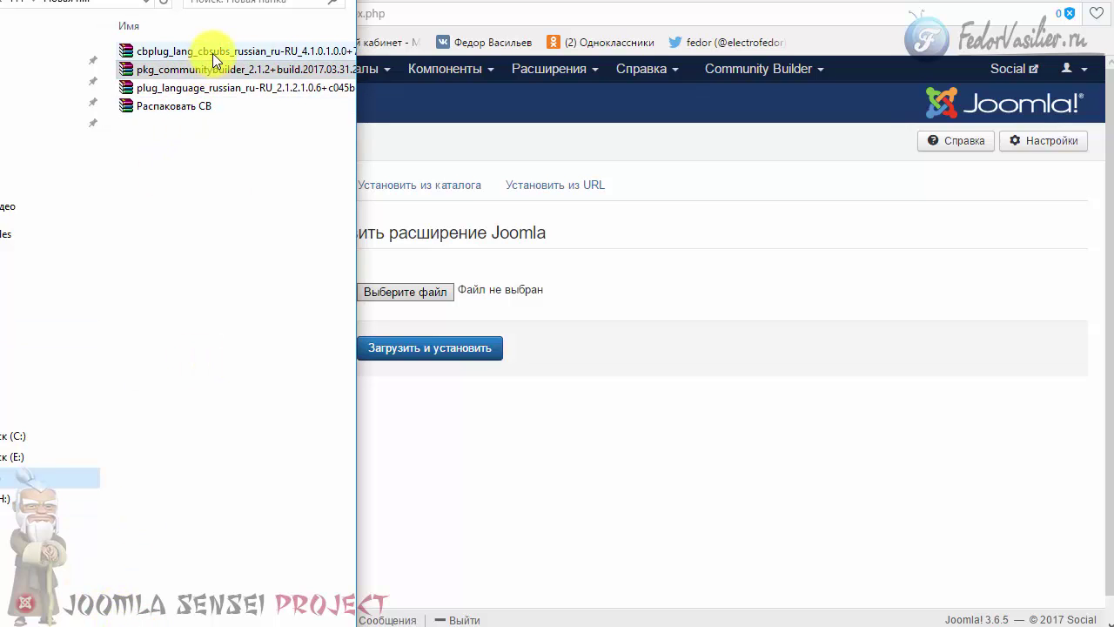
pyautogui.moveTo(213, 53); pyautogui.dragTo(434, 291)
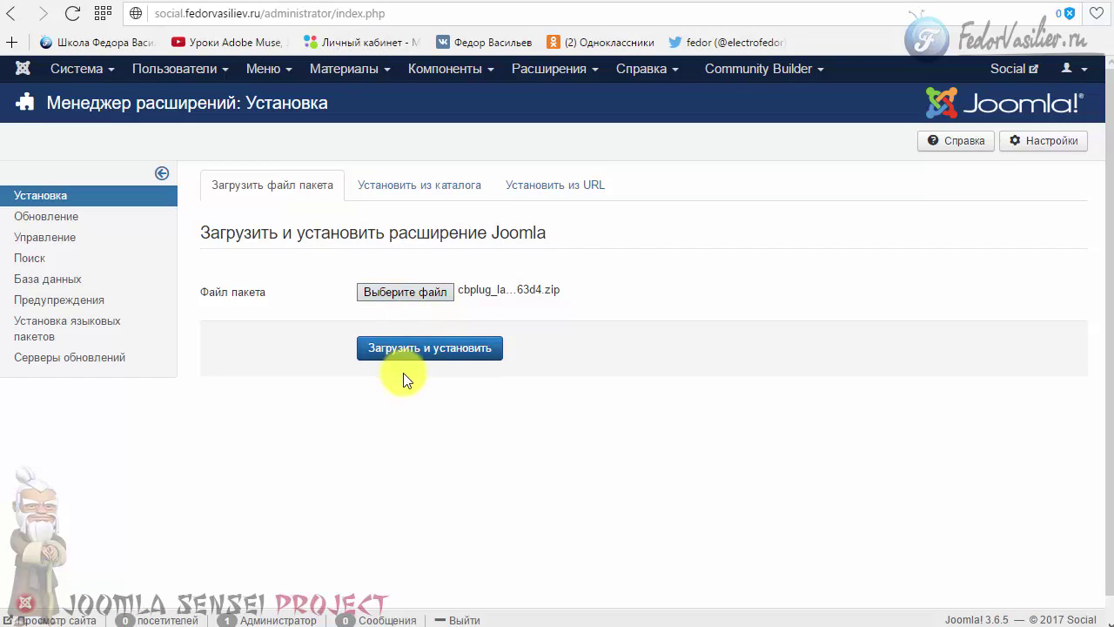
pyautogui.click(409, 357)
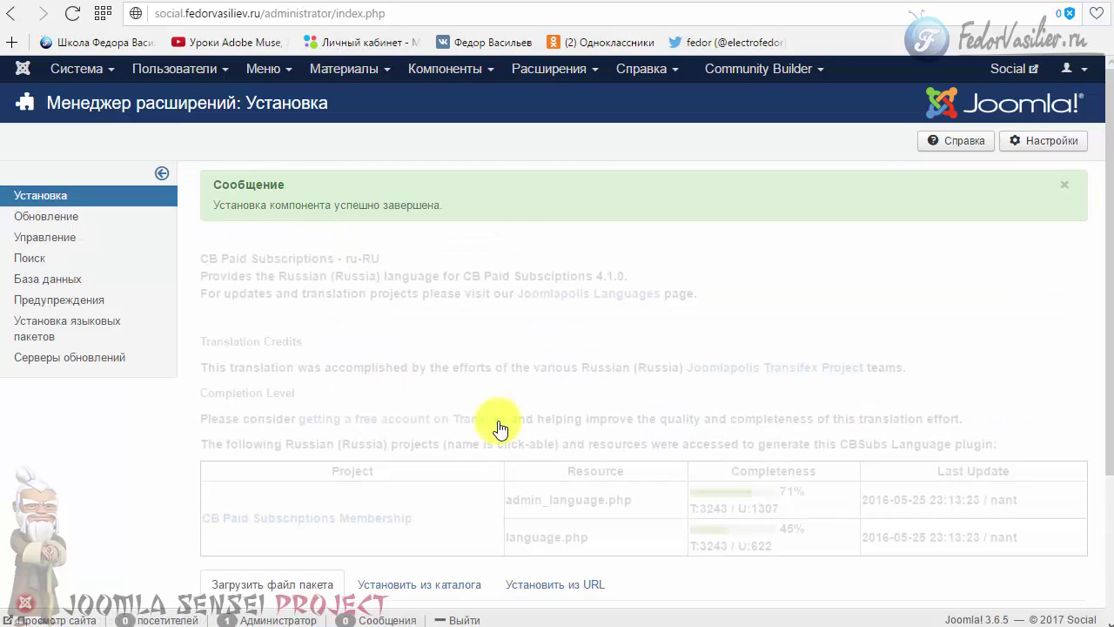
pyautogui.scroll(-2, 423, 353)
pyautogui.scroll(2, 470, 174)
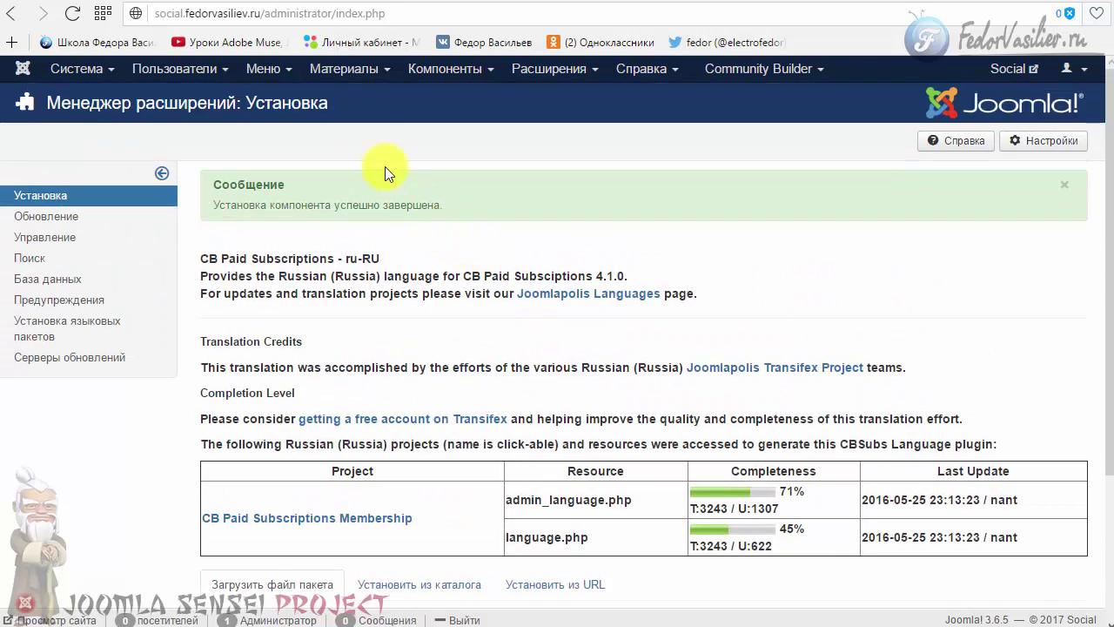
# - Install the plug_language Community Builder Russian language pack from the extension installer
pyautogui.click(455, 77)
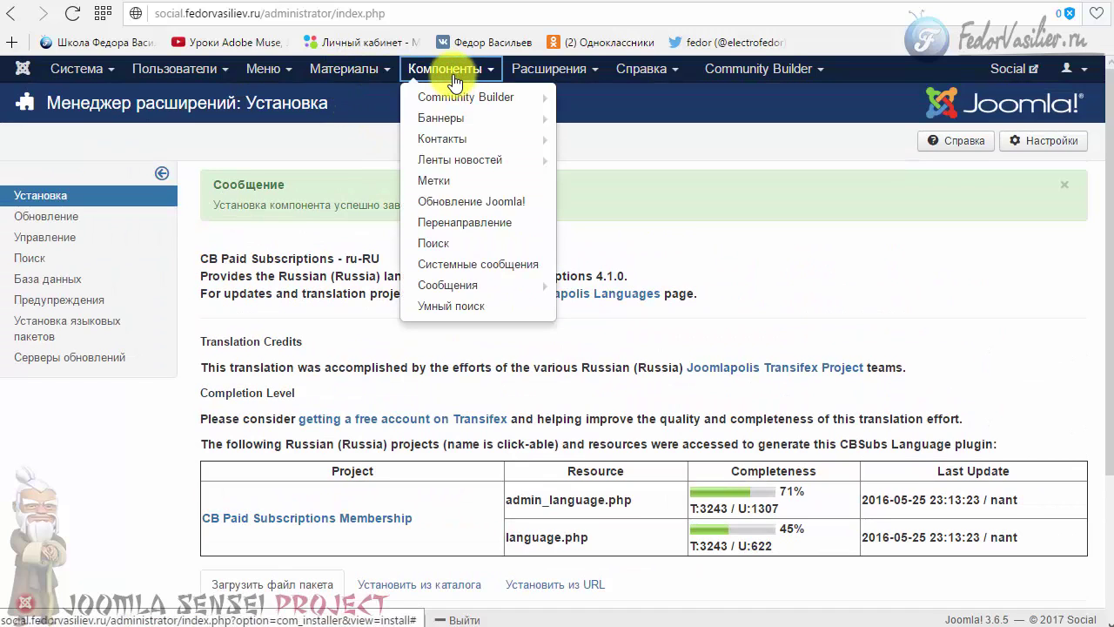
pyautogui.click(510, 72)
pyautogui.click(560, 102)
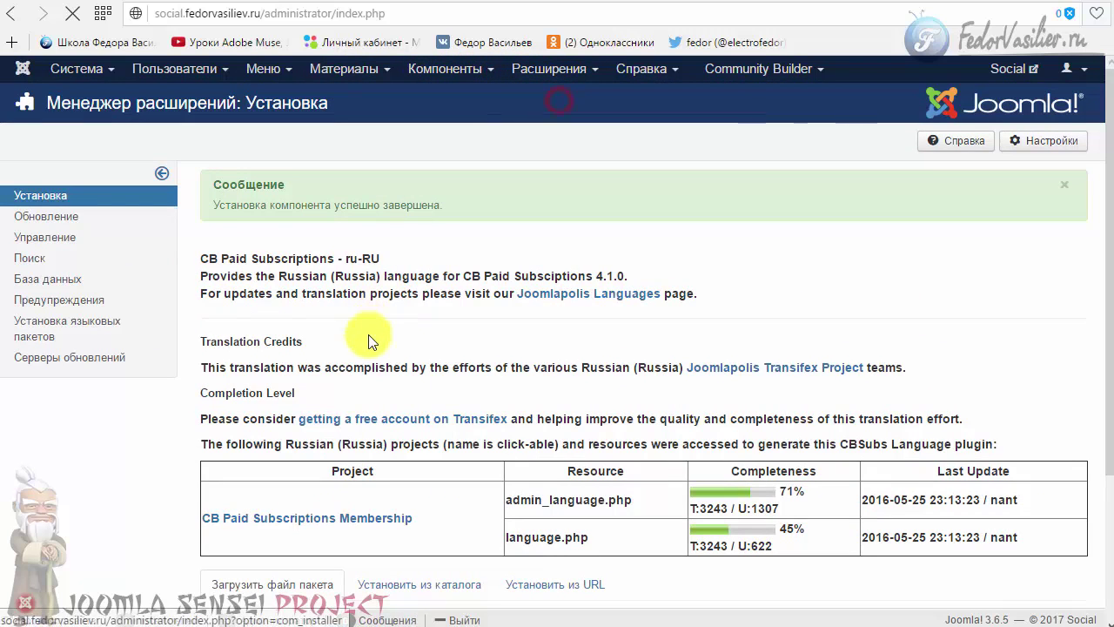
pyautogui.hotkey('alt', 'Tab')
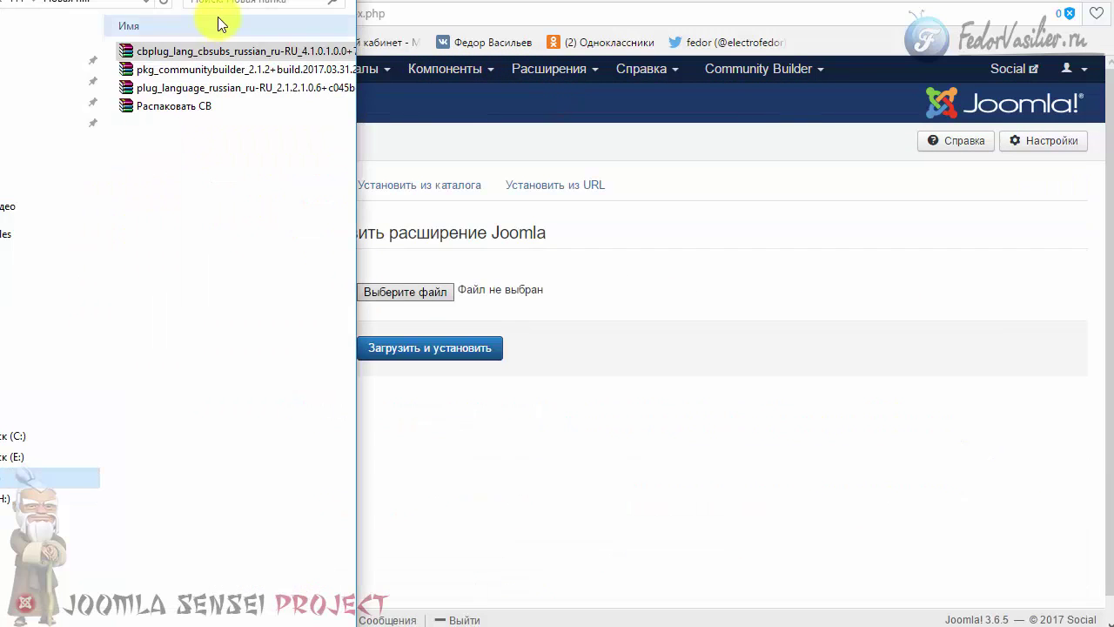
pyautogui.moveTo(241, 88); pyautogui.dragTo(419, 290)
pyautogui.click(396, 351)
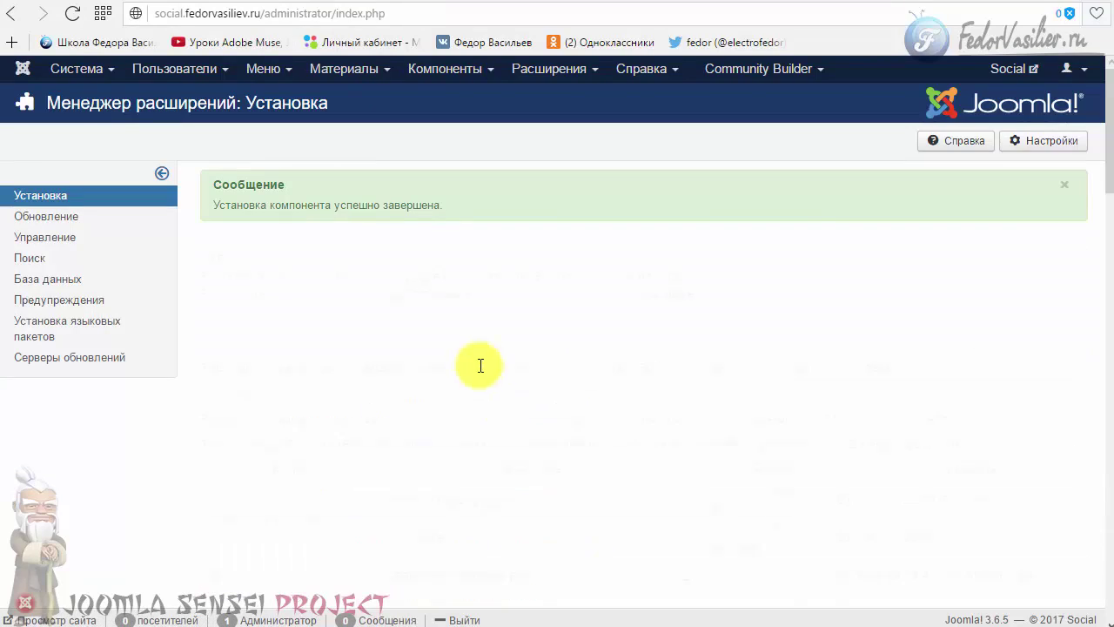
# - Reload the page and confirm the Community Builder menu now appears in Russian
pyautogui.scroll(-10, 522, 418)
pyautogui.scroll(-5, 582, 407)
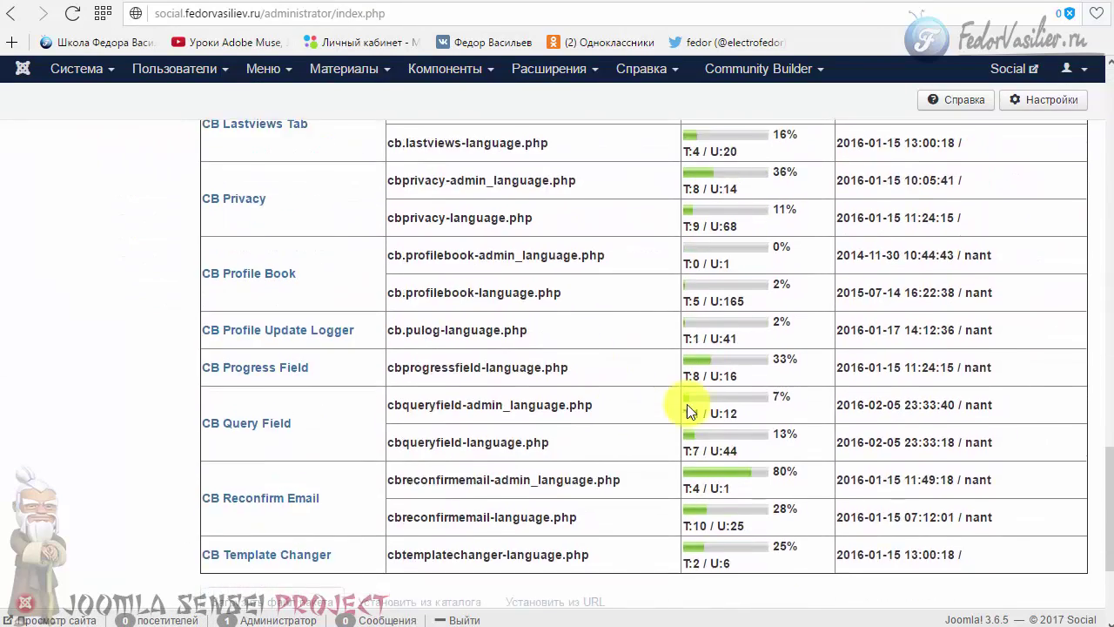
pyautogui.scroll(20, 691, 412)
pyautogui.click(749, 69)
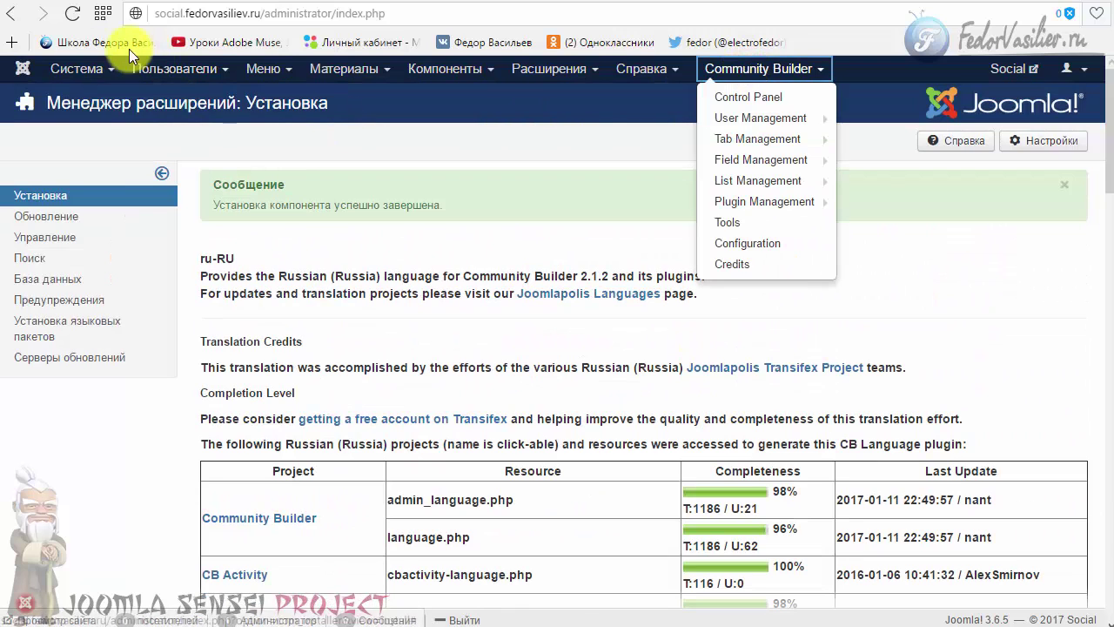
pyautogui.click(72, 13)
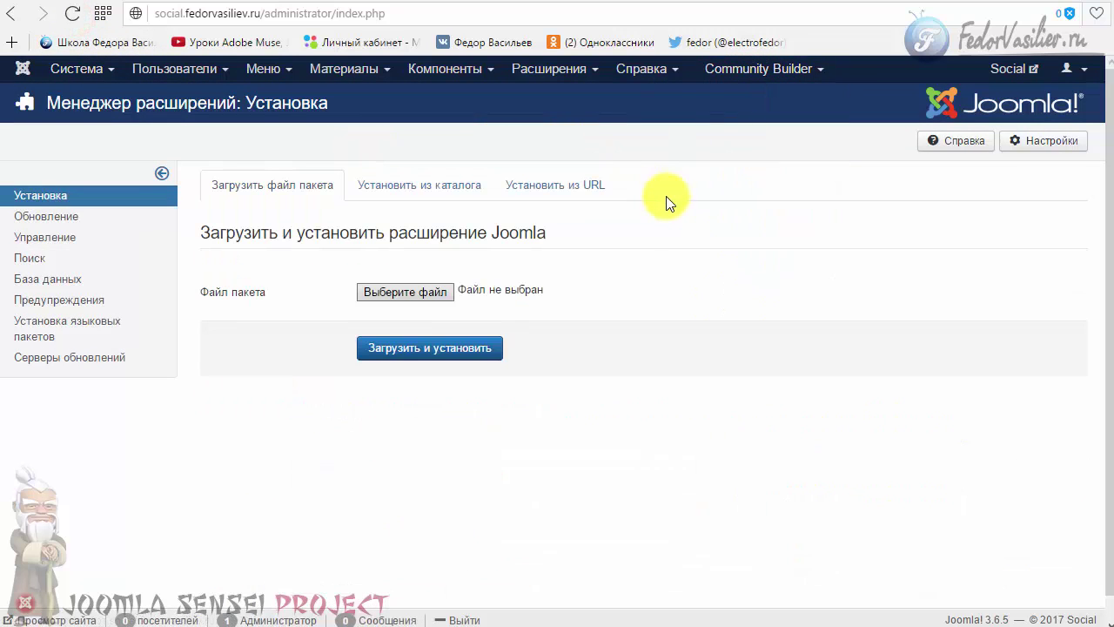
pyautogui.click(749, 74)
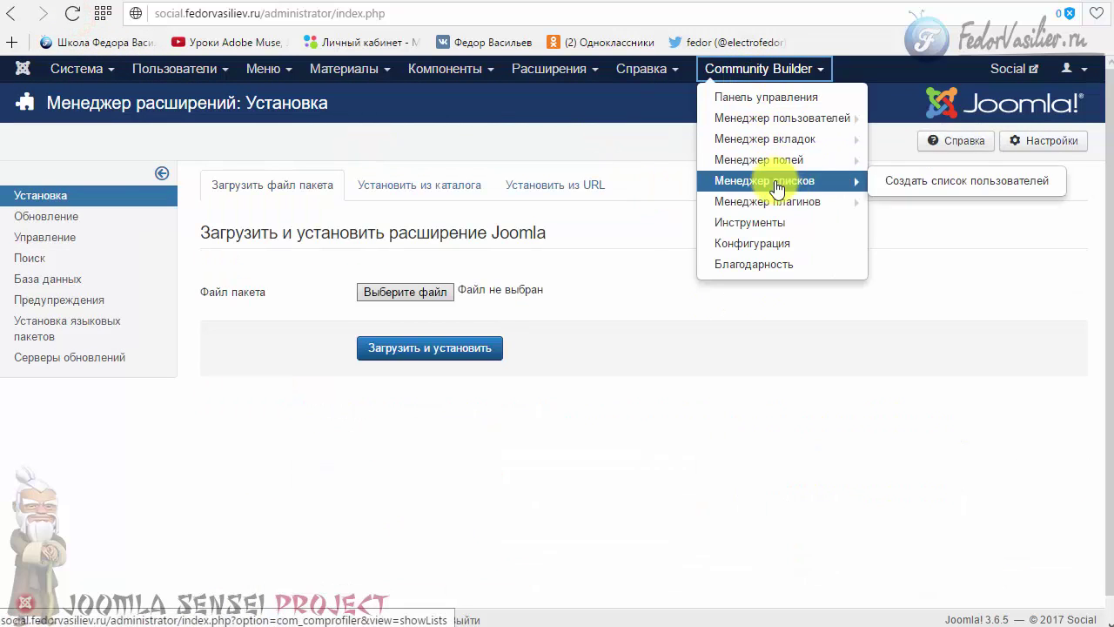
# - Open the Community Builder control panel and check version 2.1.2 and the manager tiles
pyautogui.click(450, 68)
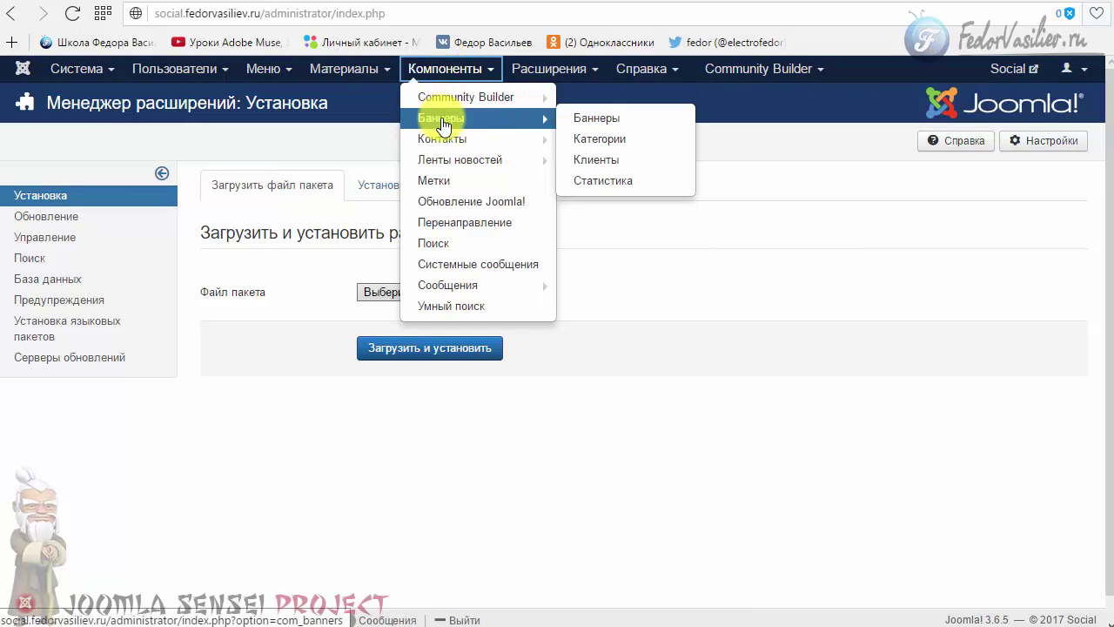
pyautogui.click(451, 100)
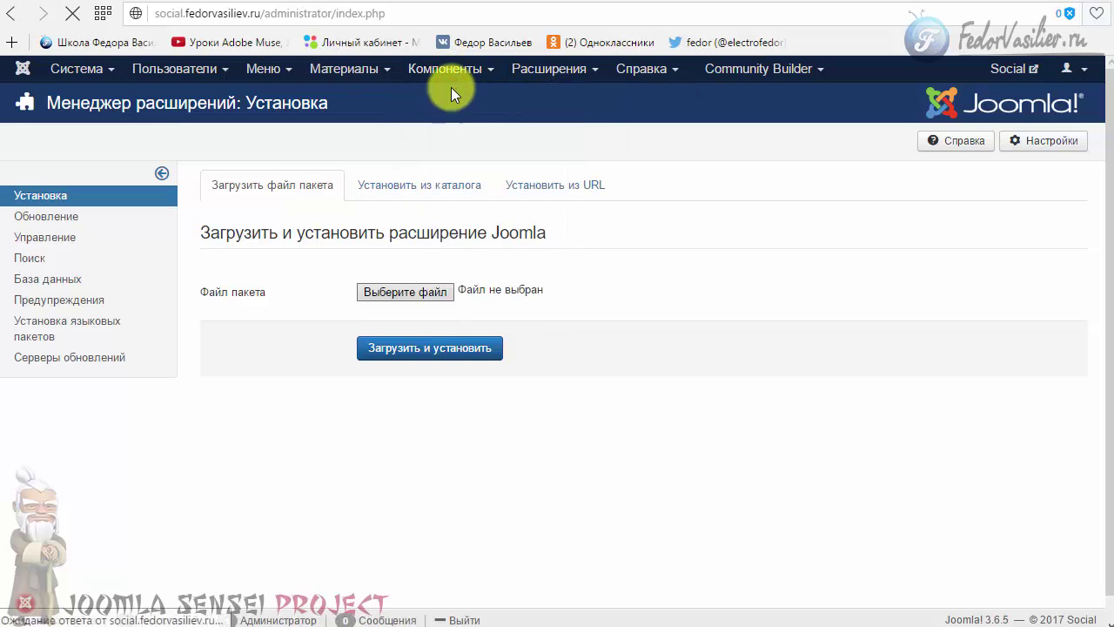
pyautogui.moveTo(93, 218); pyautogui.dragTo(539, 216)
pyautogui.click(615, 214)
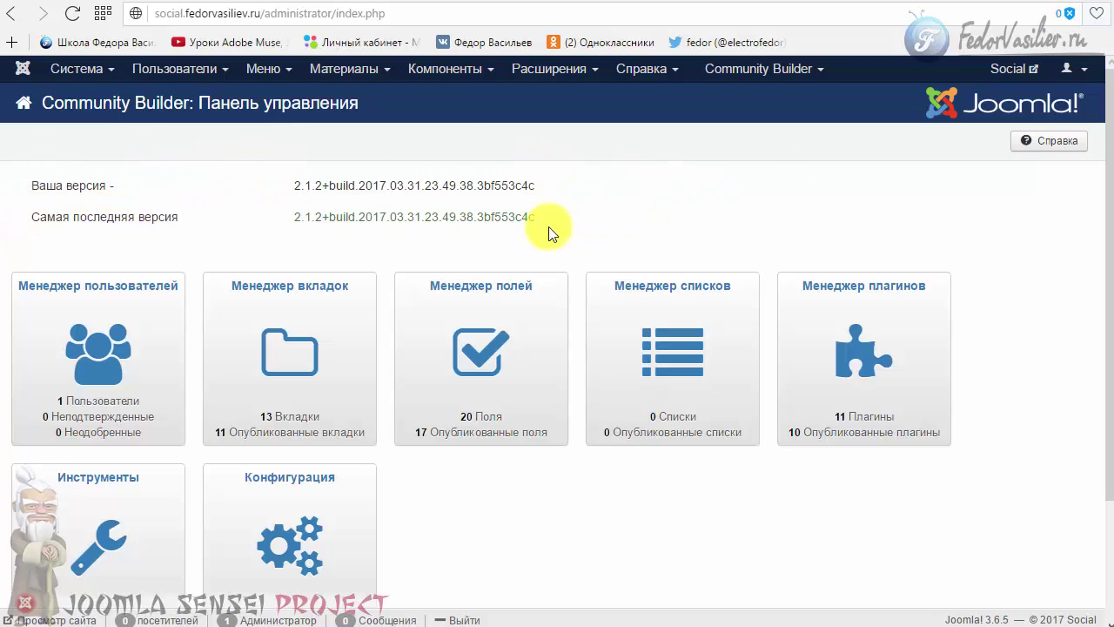
pyautogui.scroll(-1, 157, 237)
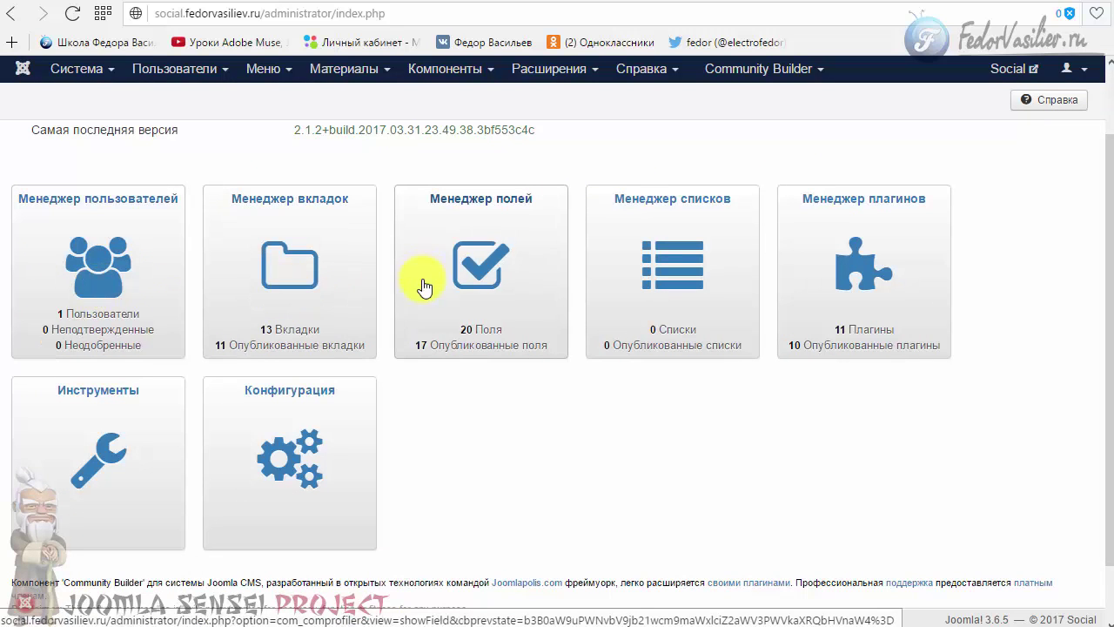
pyautogui.scroll(-1, 870, 284)
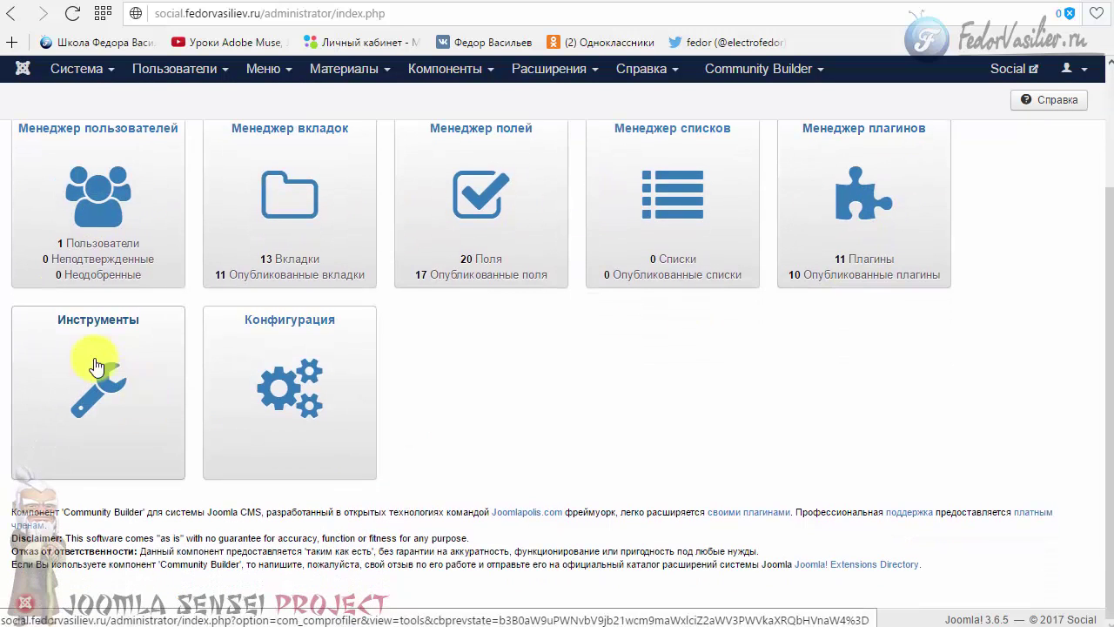
pyautogui.scroll(2, 357, 358)
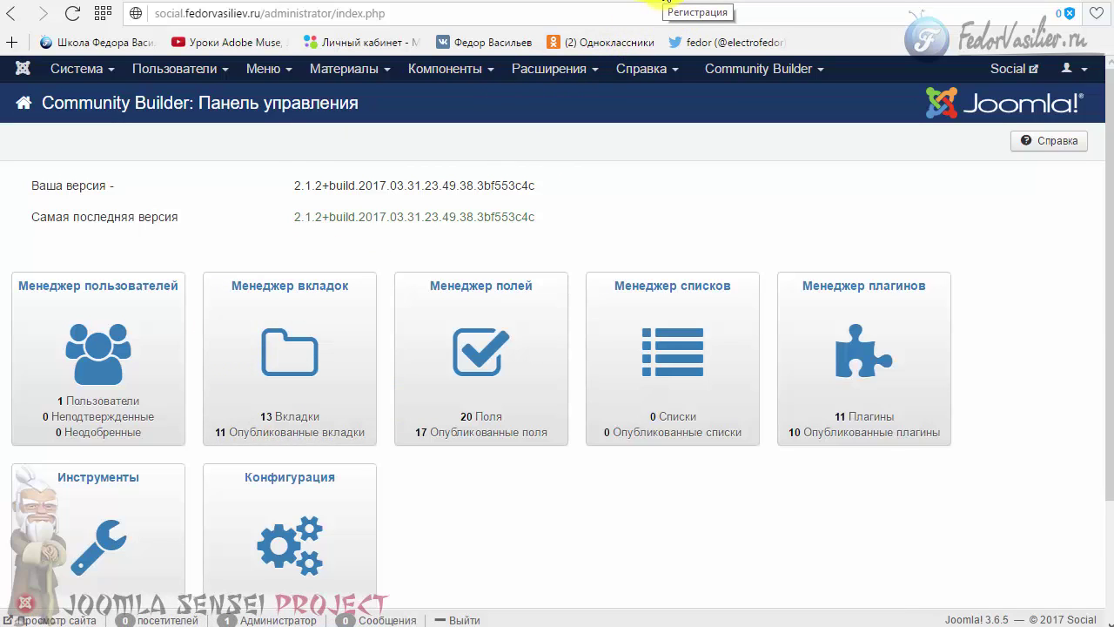
pyautogui.click(692, 4)
pyautogui.click(345, 460)
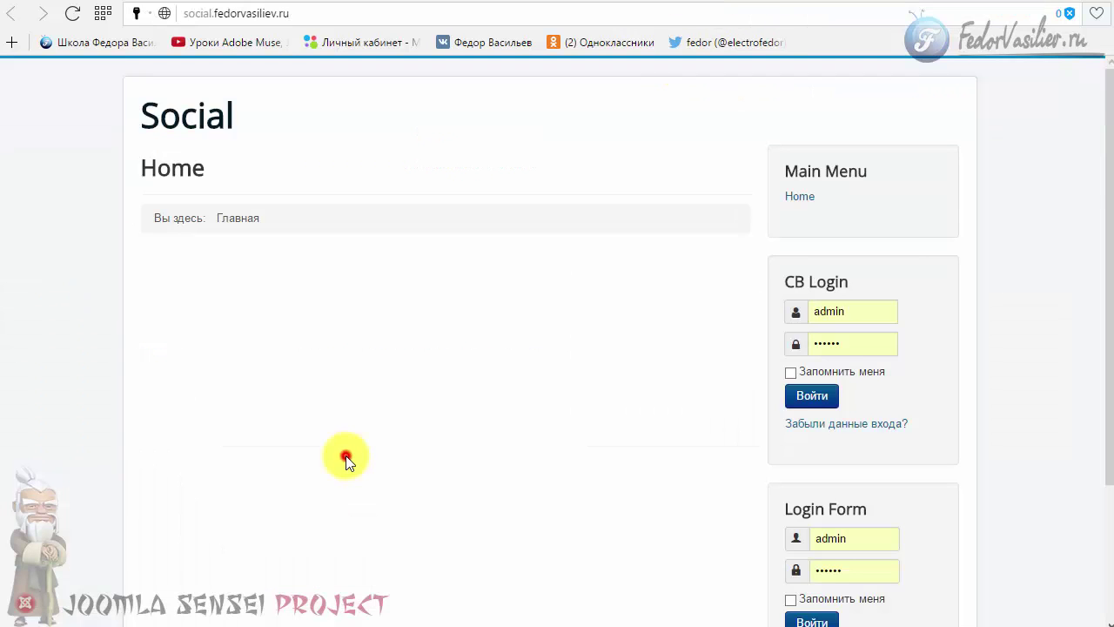
pyautogui.scroll(-2, 374, 435)
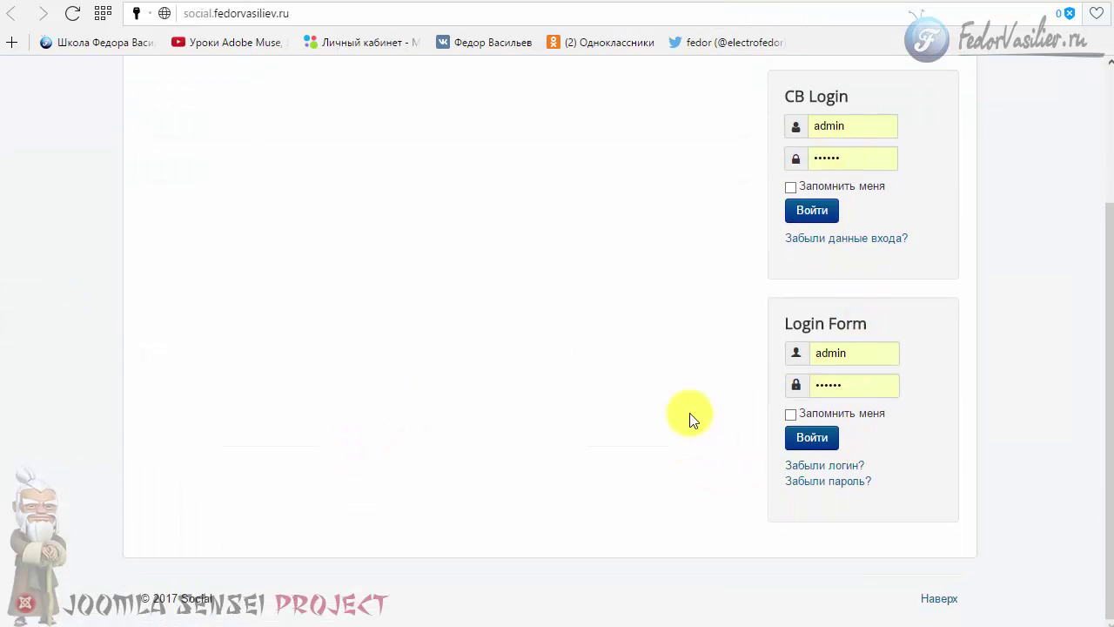
pyautogui.scroll(1, 696, 366)
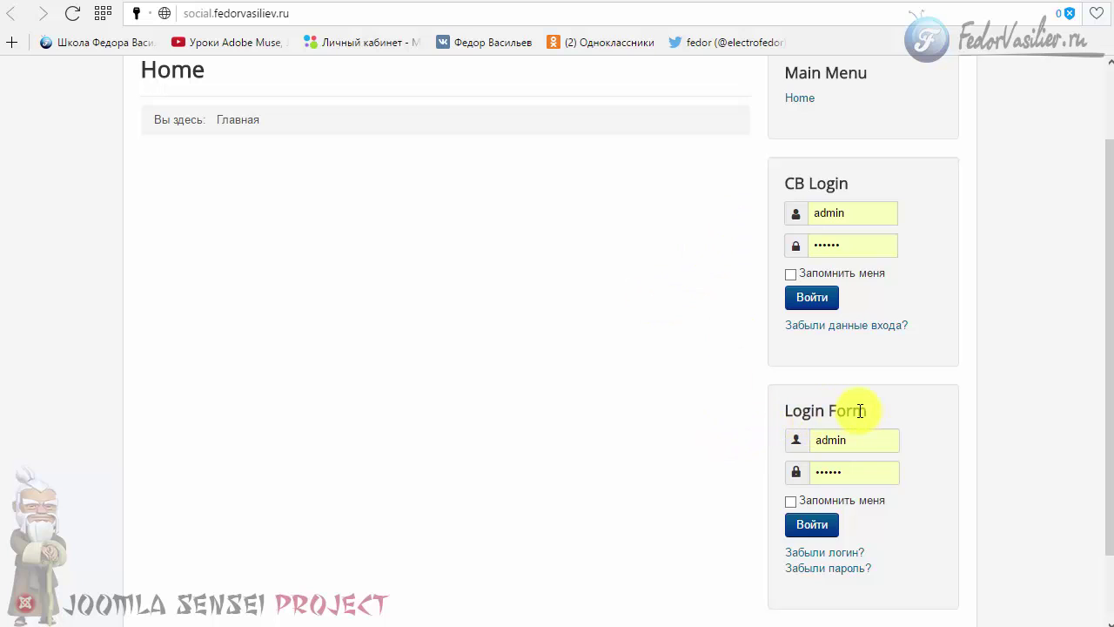
pyautogui.moveTo(860, 410); pyautogui.dragTo(788, 410)
pyautogui.click(604, 436)
pyautogui.scroll(1, 798, 440)
pyautogui.moveTo(823, 286); pyautogui.dragTo(785, 282)
pyautogui.click(691, 331)
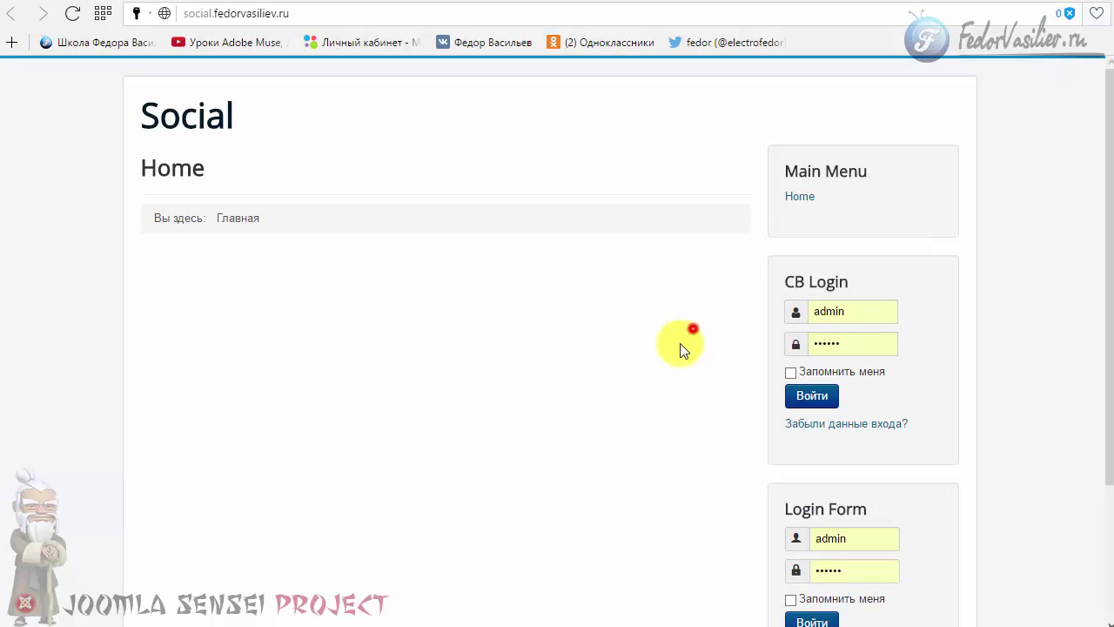
pyautogui.scroll(-2, 866, 447)
pyautogui.scroll(2, 882, 475)
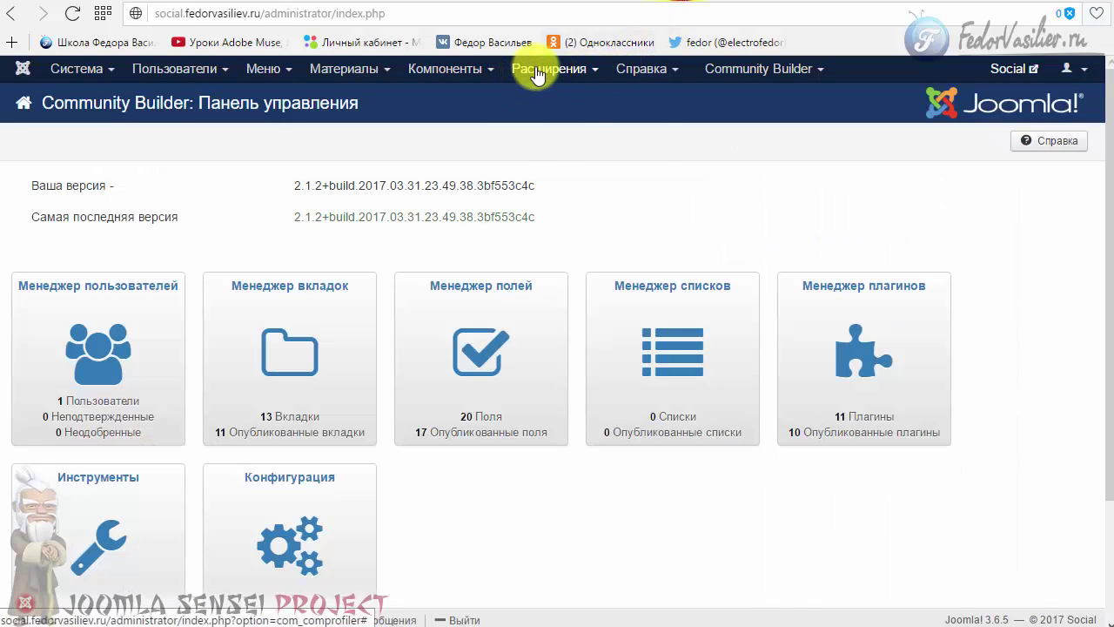
# - Unpublish the standard Login Form module, keeping CB Login, CB Workflows and CB Online published
pyautogui.click(536, 73)
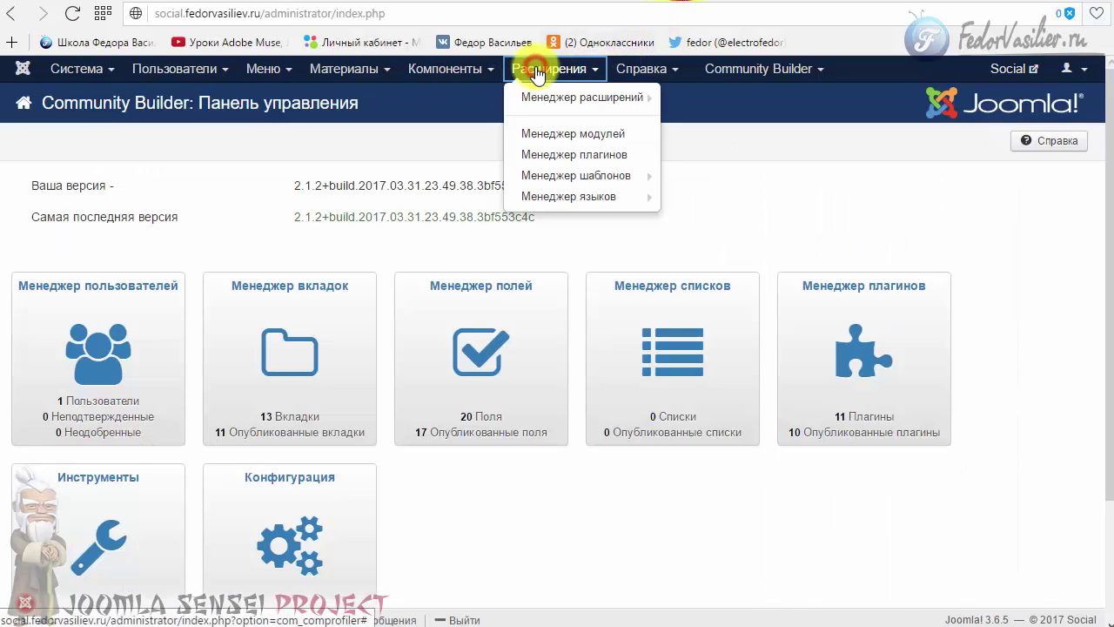
pyautogui.click(558, 135)
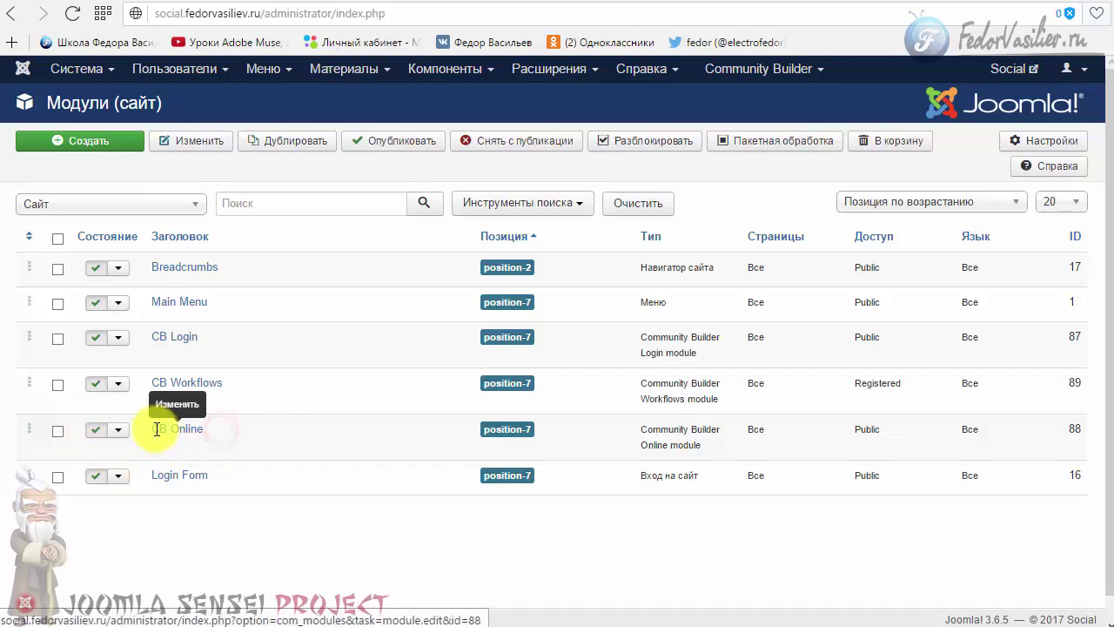
pyautogui.tripleClick(203, 428)
pyautogui.moveTo(244, 383); pyautogui.dragTo(185, 383)
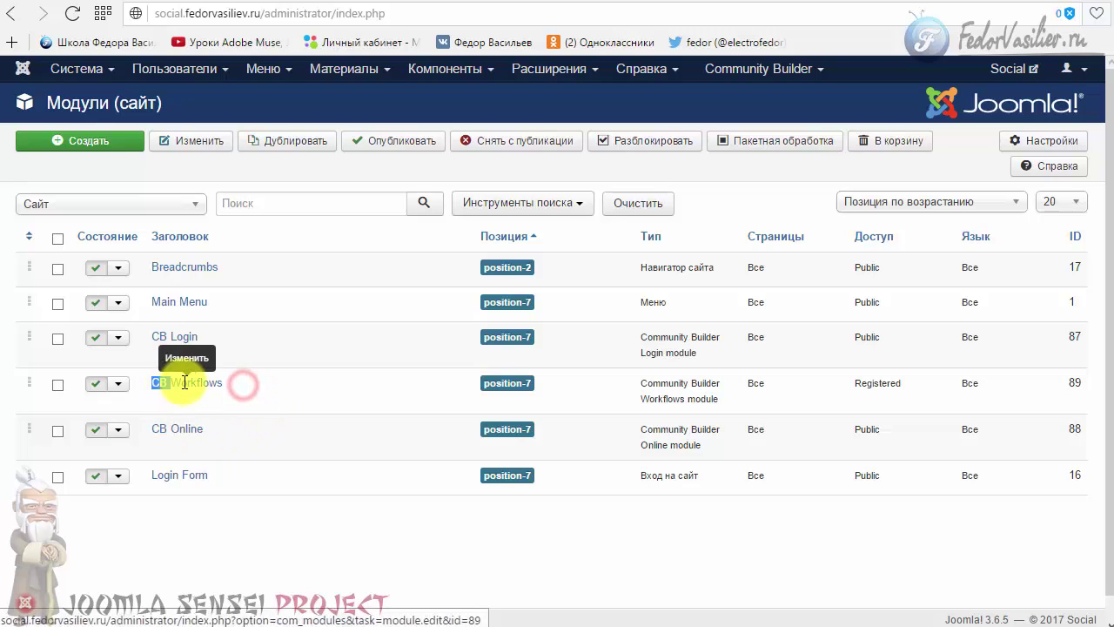
pyautogui.click(270, 389)
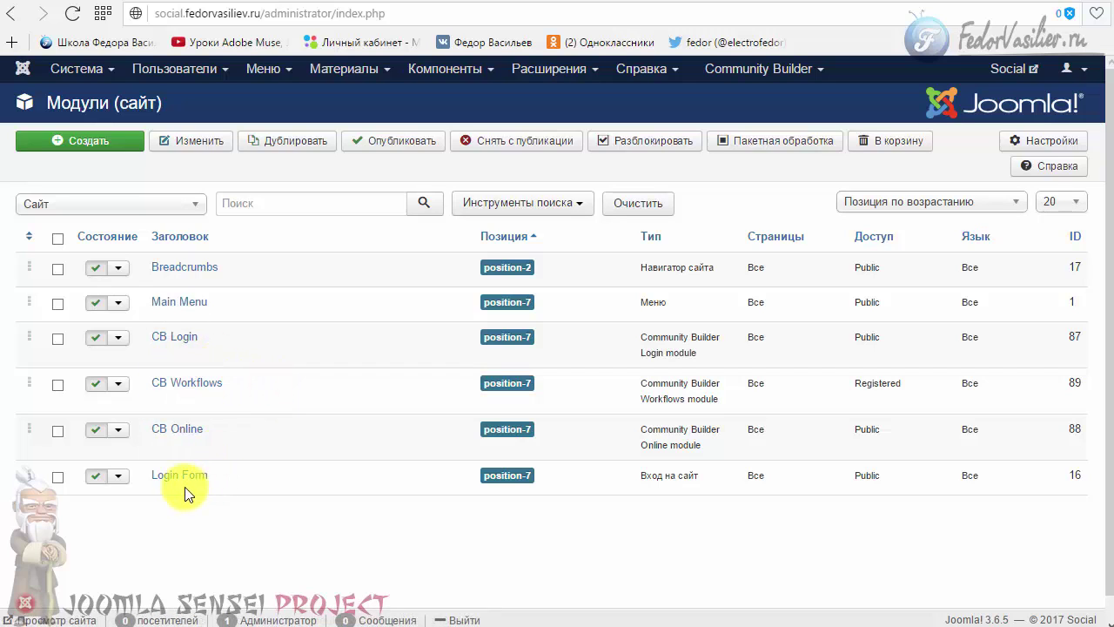
pyautogui.click(157, 489)
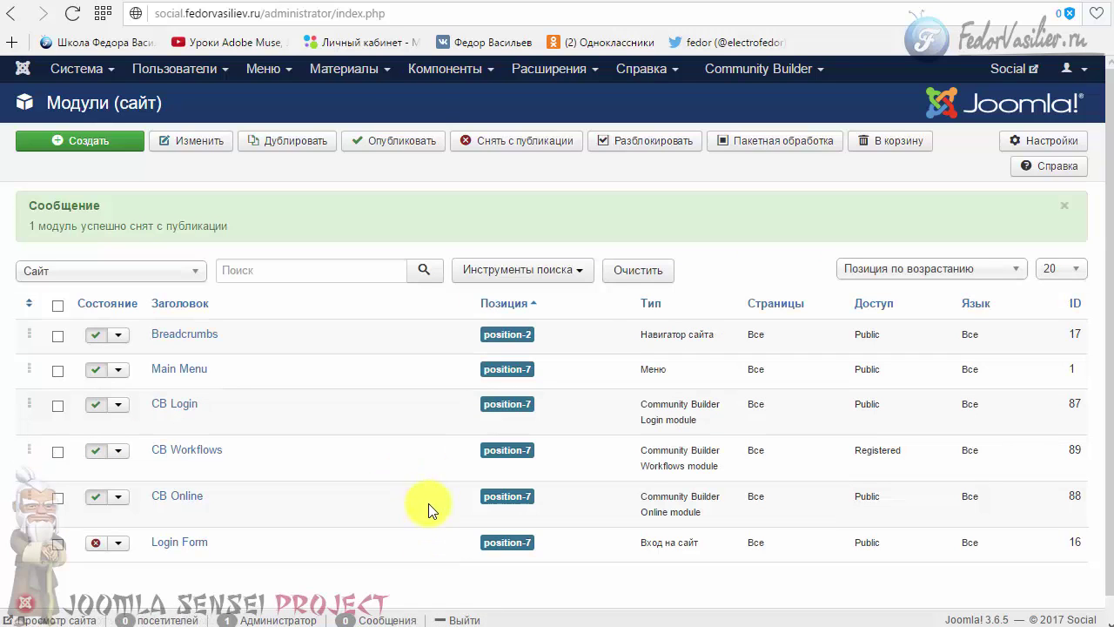
pyautogui.click(339, 76)
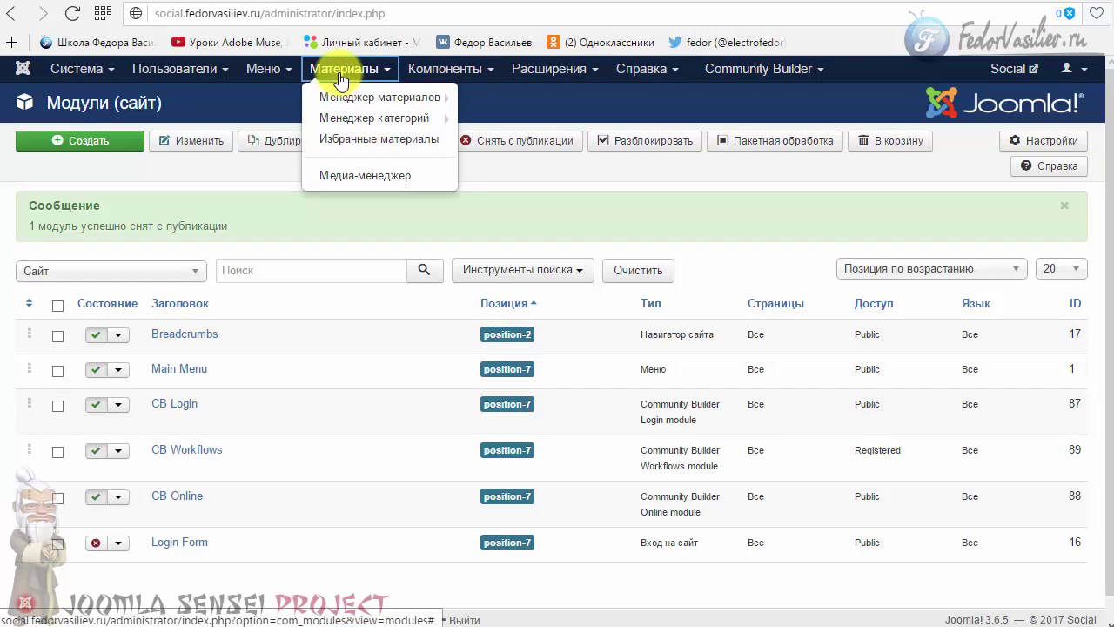
pyautogui.click(222, 74)
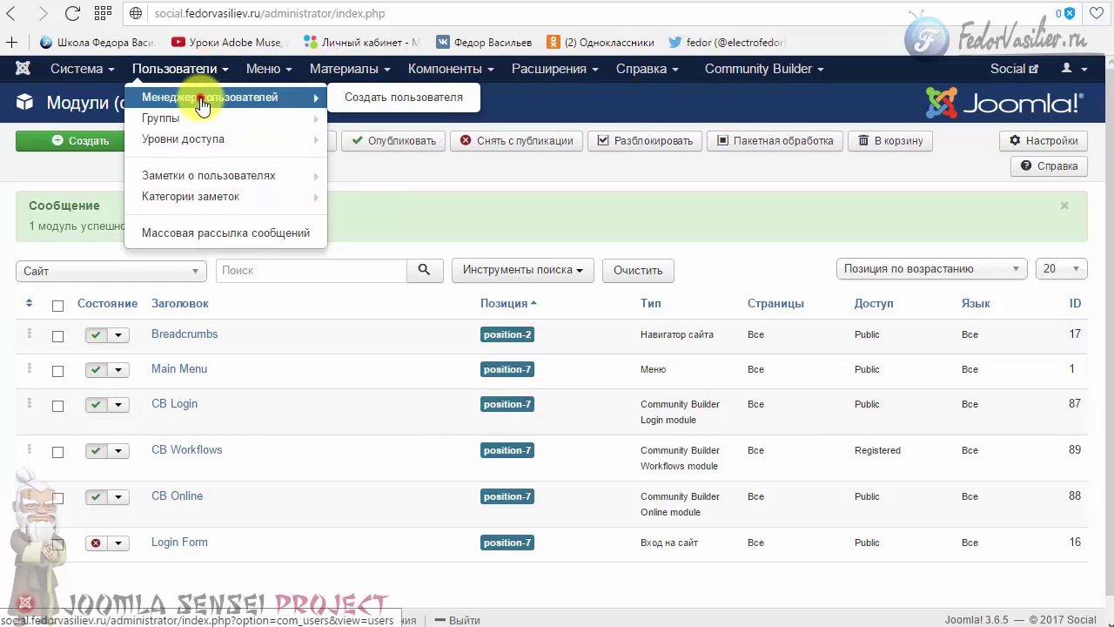
# - Keep Joomla's 'Разрешить регистрацию' at Нет, save the user options, and reopen Community Builder
pyautogui.click(202, 98)
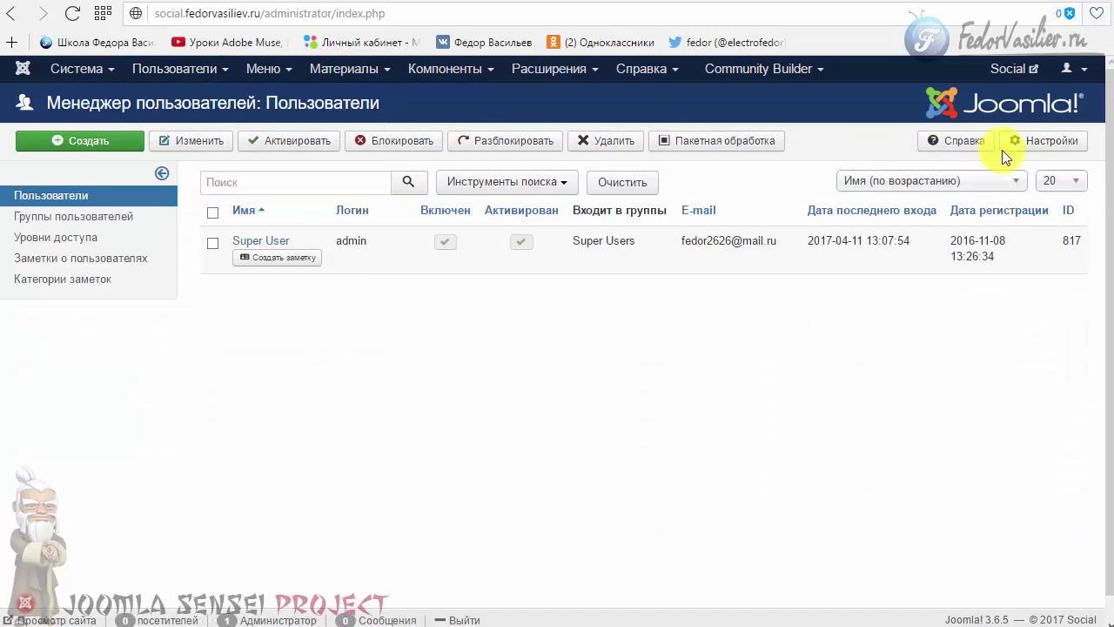
pyautogui.click(1038, 144)
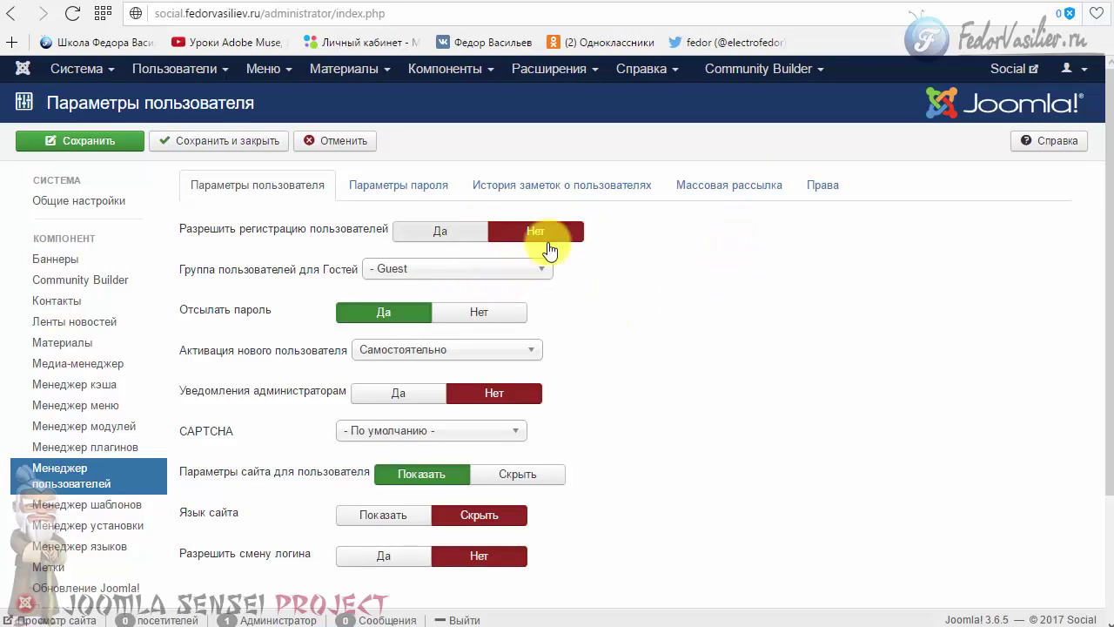
pyautogui.scroll(-3, 566, 244)
pyautogui.scroll(3, 781, 273)
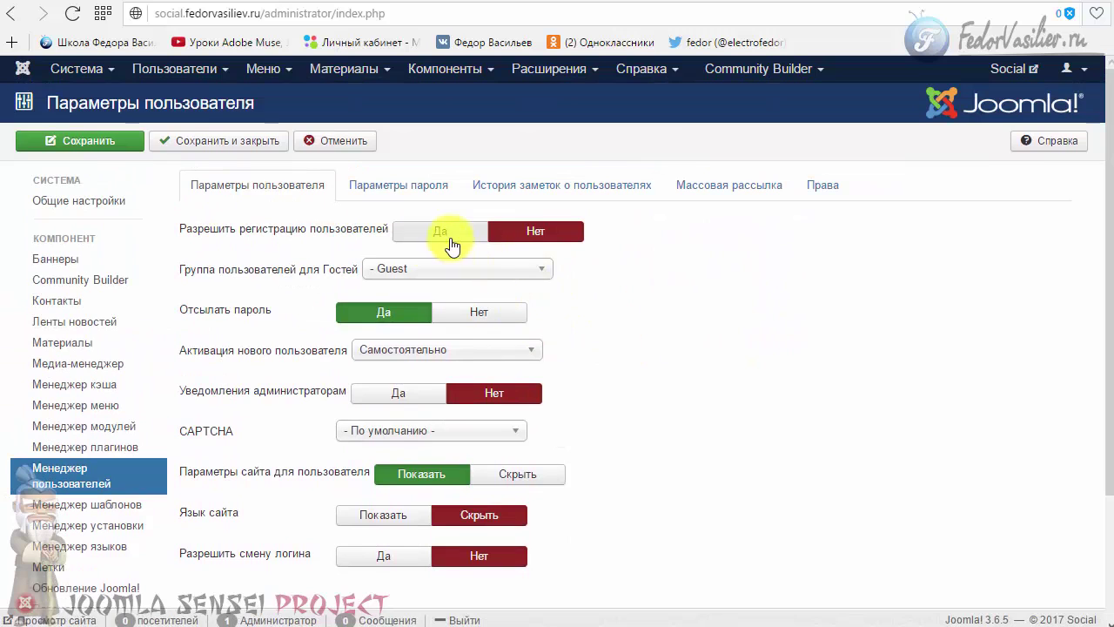
pyautogui.click(185, 138)
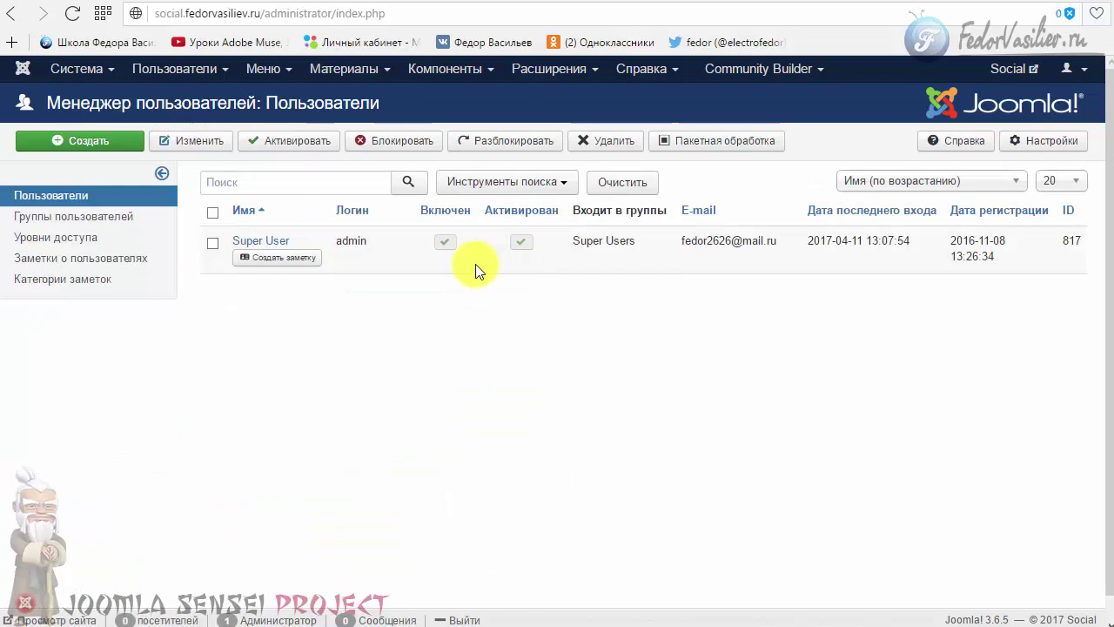
pyautogui.click(741, 72)
pyautogui.click(741, 94)
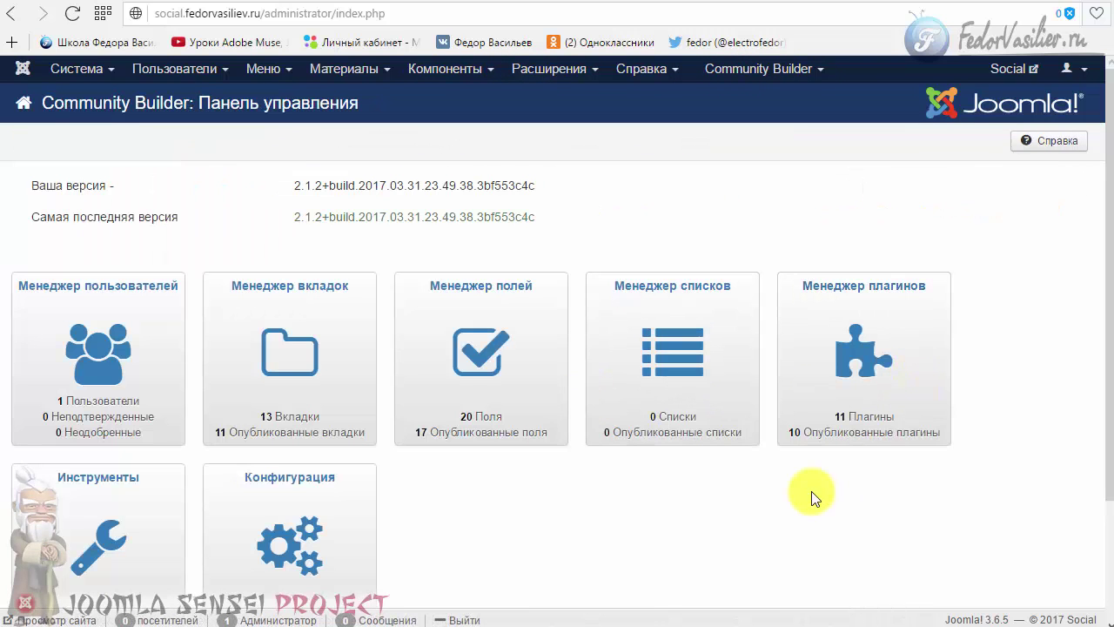
# - On CB's Регистрация tab, set 'Разрешить регистрацию пользователей' to 'Да, независимо от...'
pyautogui.click(275, 550)
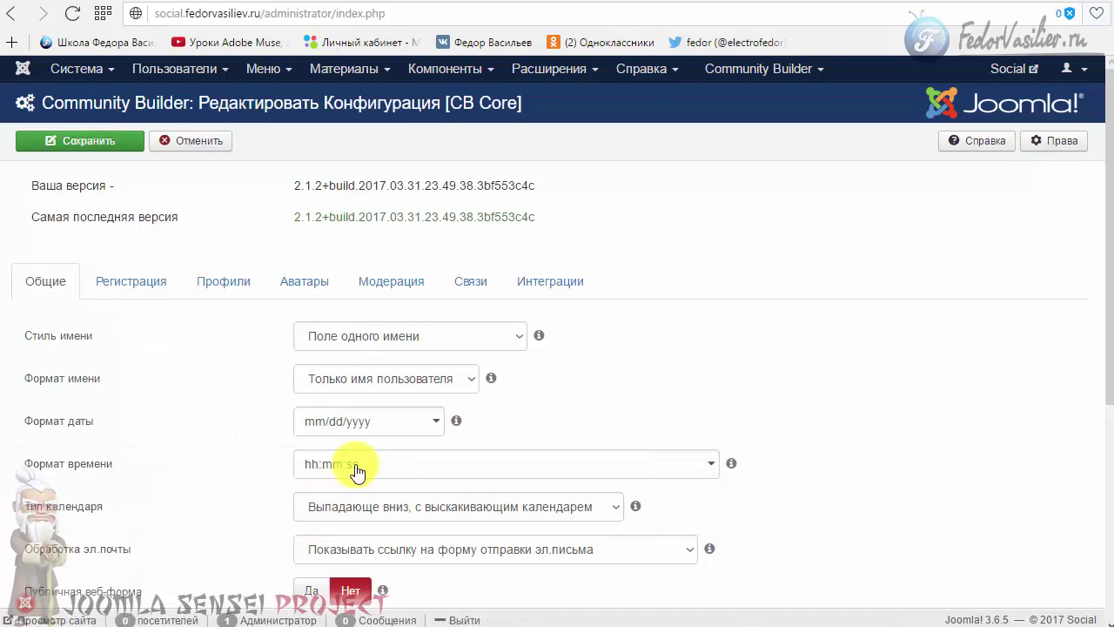
pyautogui.scroll(-4, 356, 274)
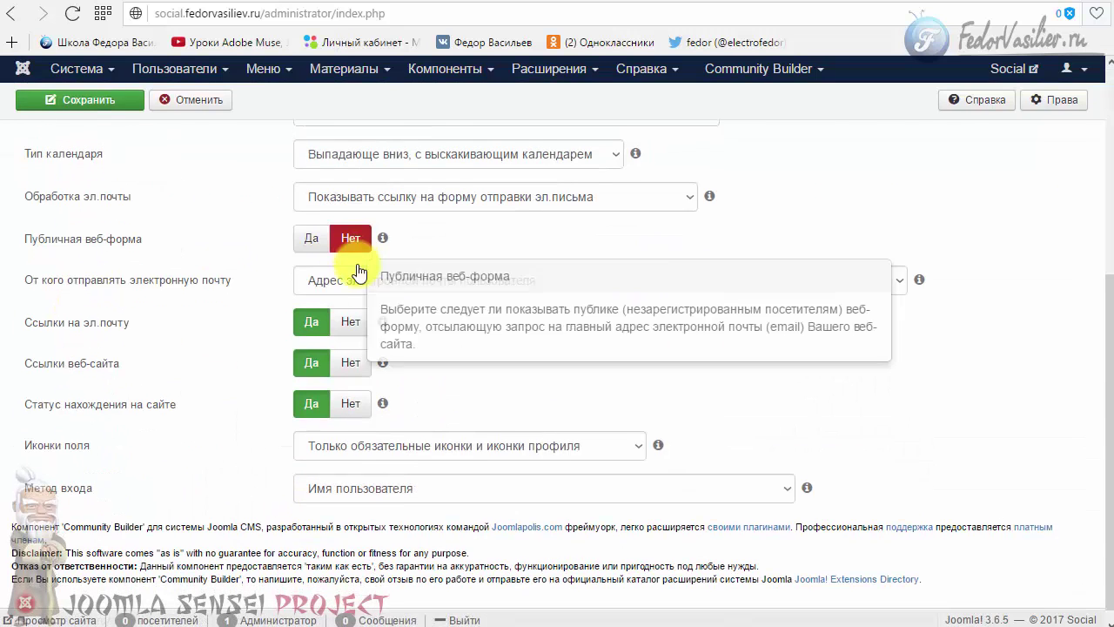
pyautogui.scroll(5, 174, 392)
pyautogui.click(111, 292)
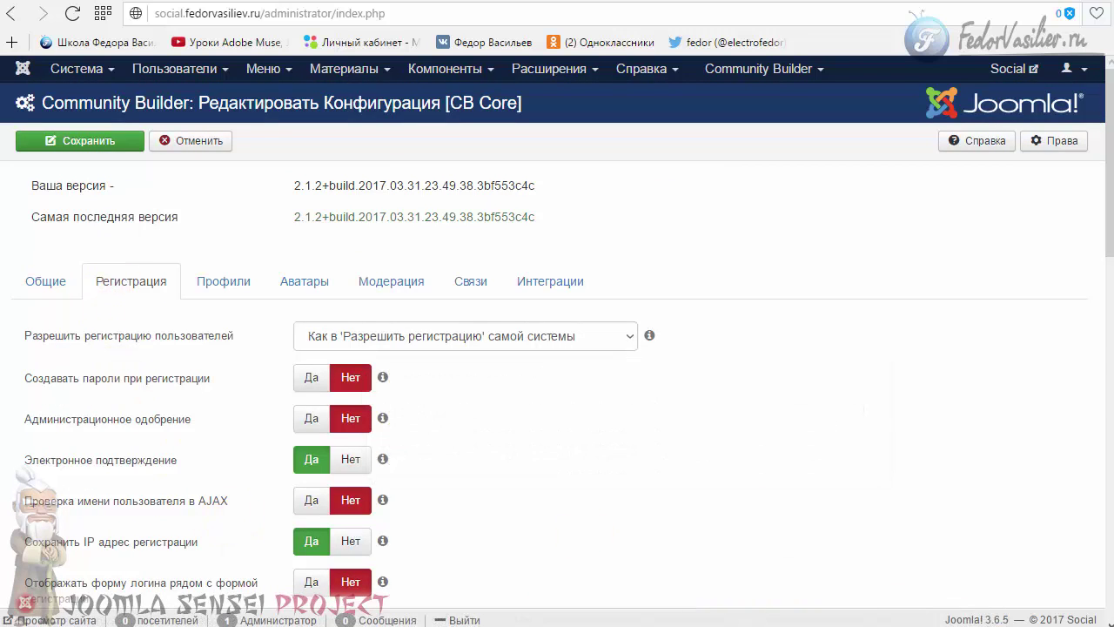
pyautogui.moveTo(359, 334)
pyautogui.click(473, 337)
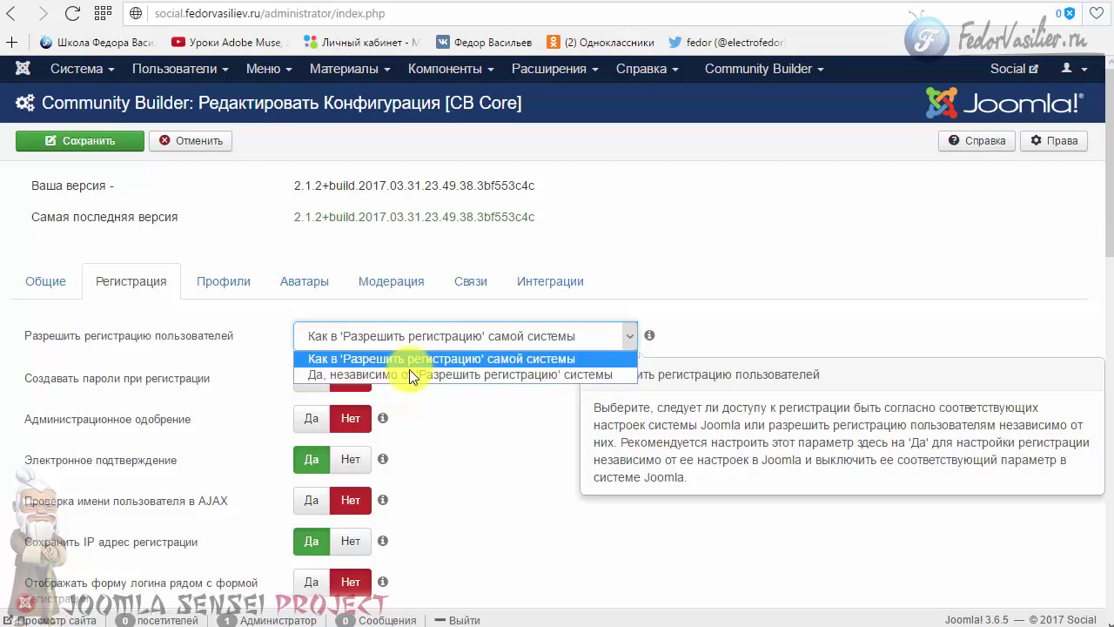
pyautogui.click(353, 377)
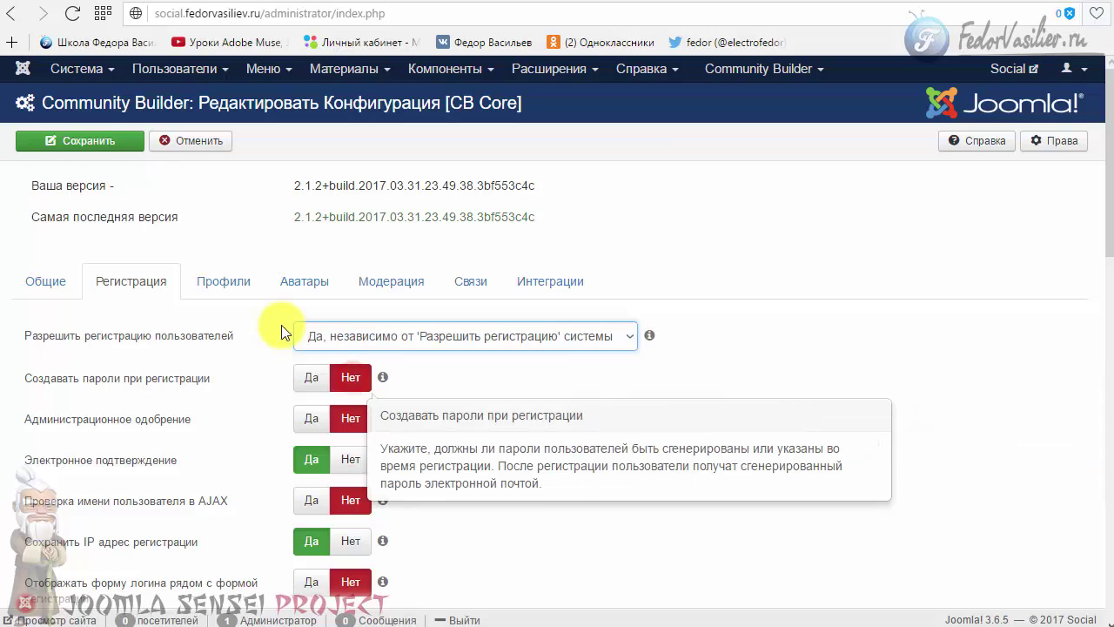
pyautogui.click(354, 329)
pyautogui.click(340, 379)
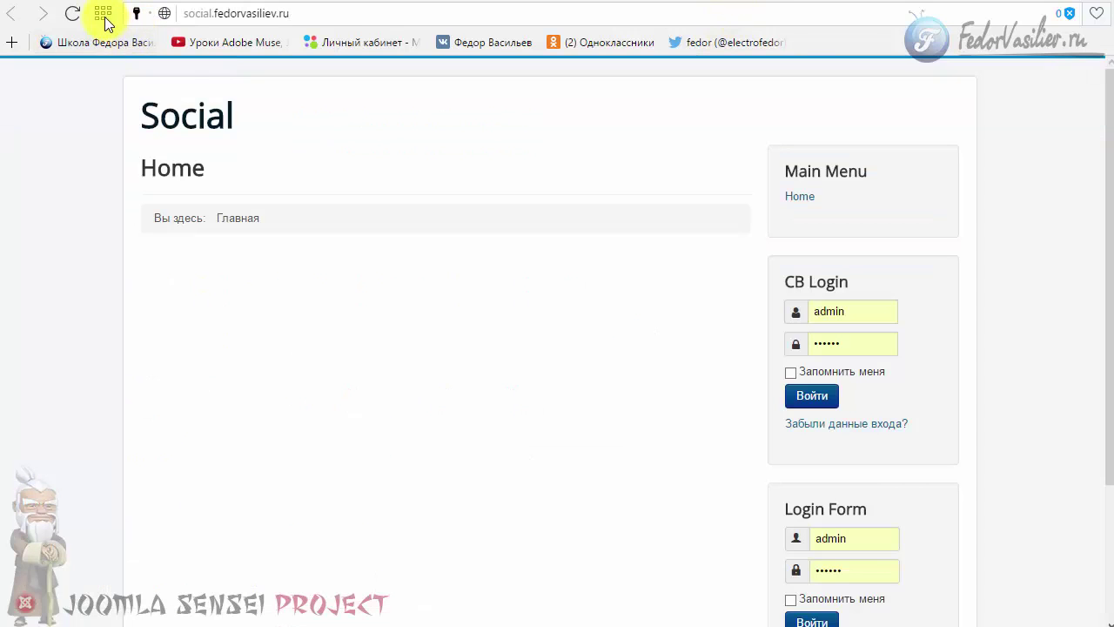
# - Reload the front page and open the site's registration page from the CB Login module
pyautogui.click(72, 14)
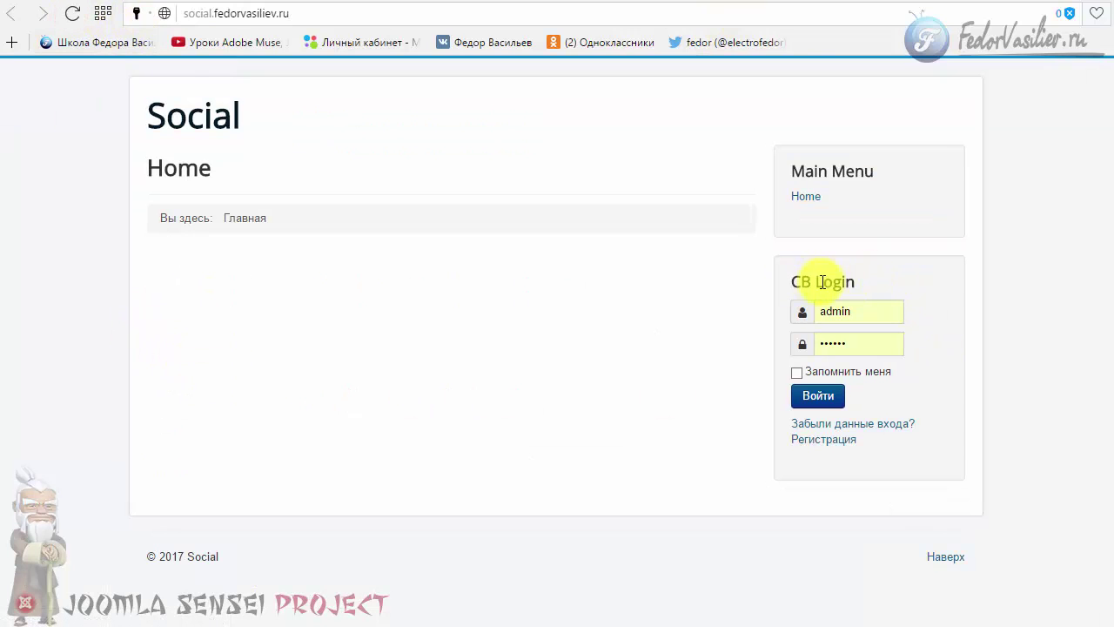
pyautogui.moveTo(860, 280); pyautogui.dragTo(794, 281)
pyautogui.click(668, 310)
pyautogui.click(810, 440)
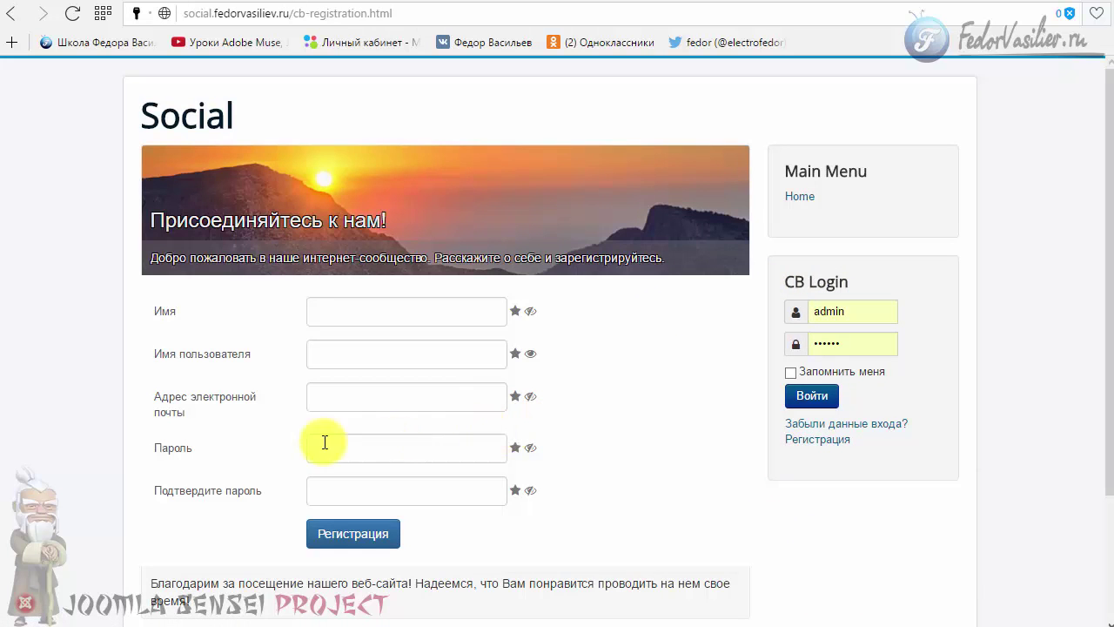
# - Leave the Имя, username, email and password fields empty to trigger their required-field errors
pyautogui.scroll(-3, 264, 437)
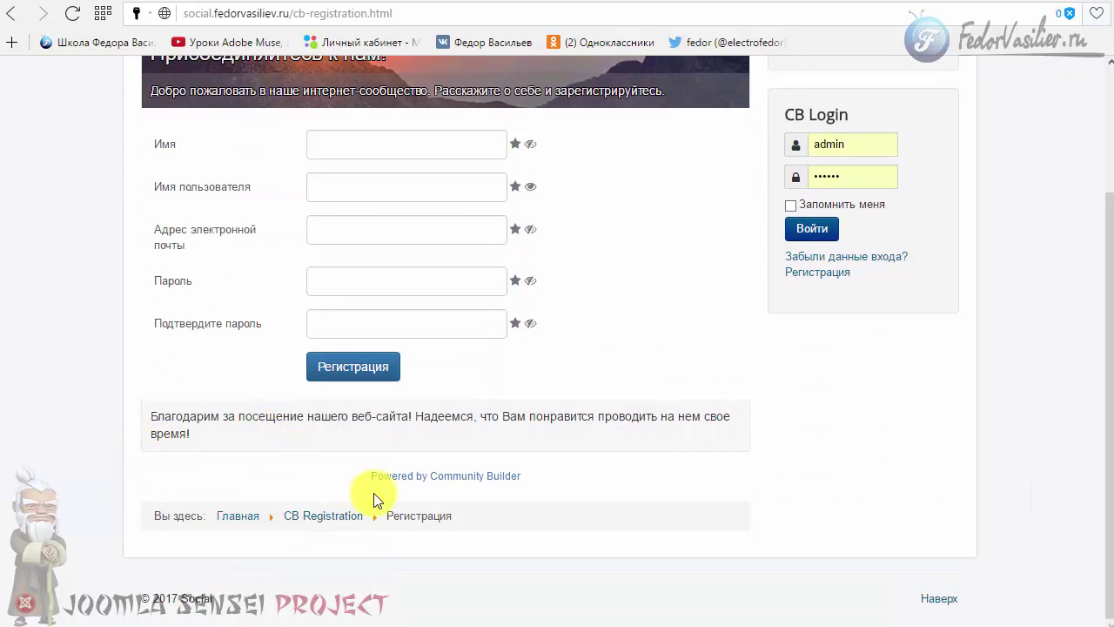
pyautogui.scroll(3, 373, 492)
pyautogui.click(320, 318)
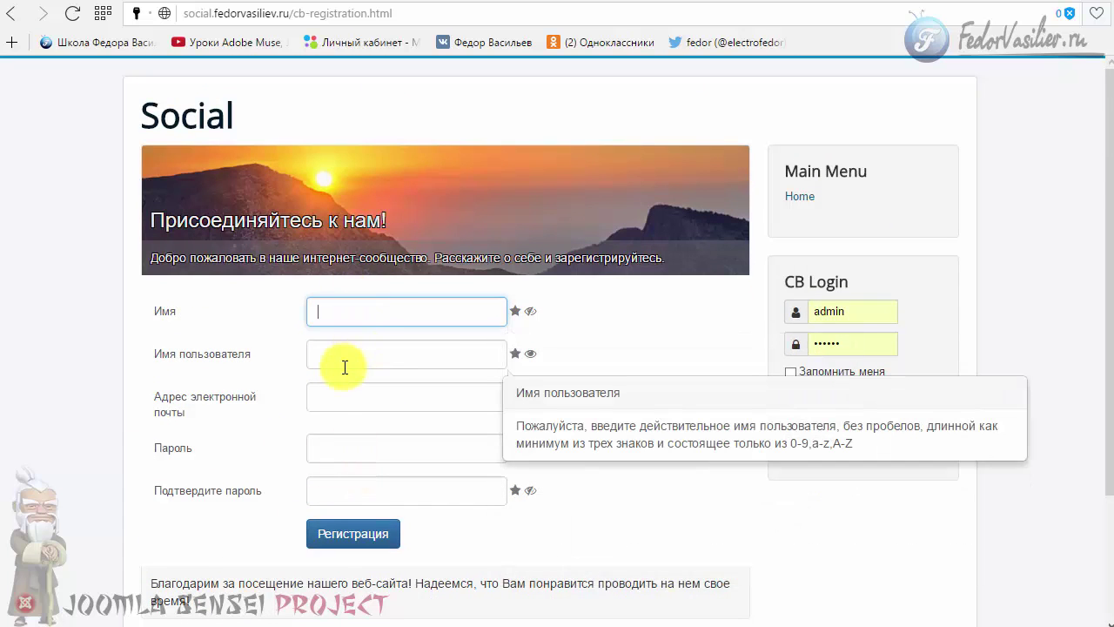
pyautogui.click(348, 356)
pyautogui.click(374, 404)
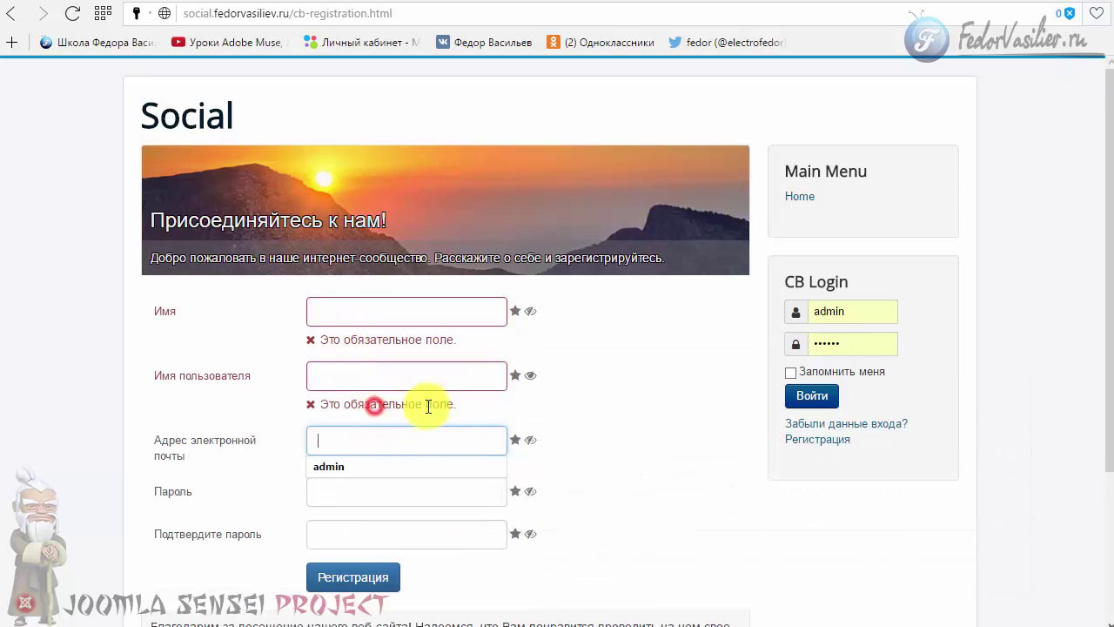
pyautogui.click(587, 392)
pyautogui.scroll(-3, 599, 473)
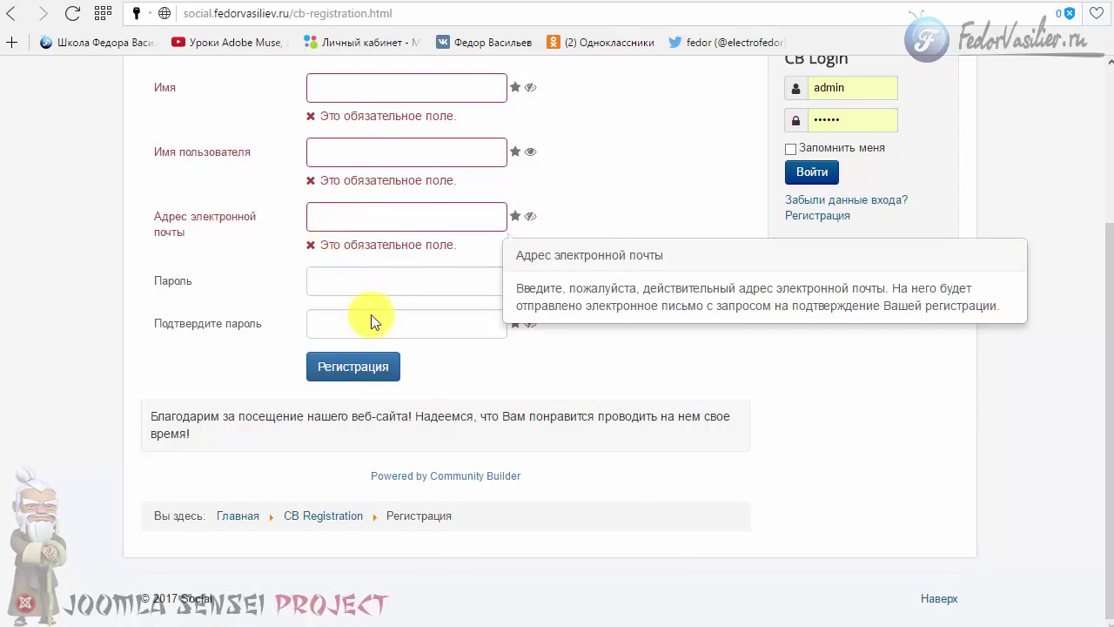
pyautogui.click(391, 287)
pyautogui.click(604, 304)
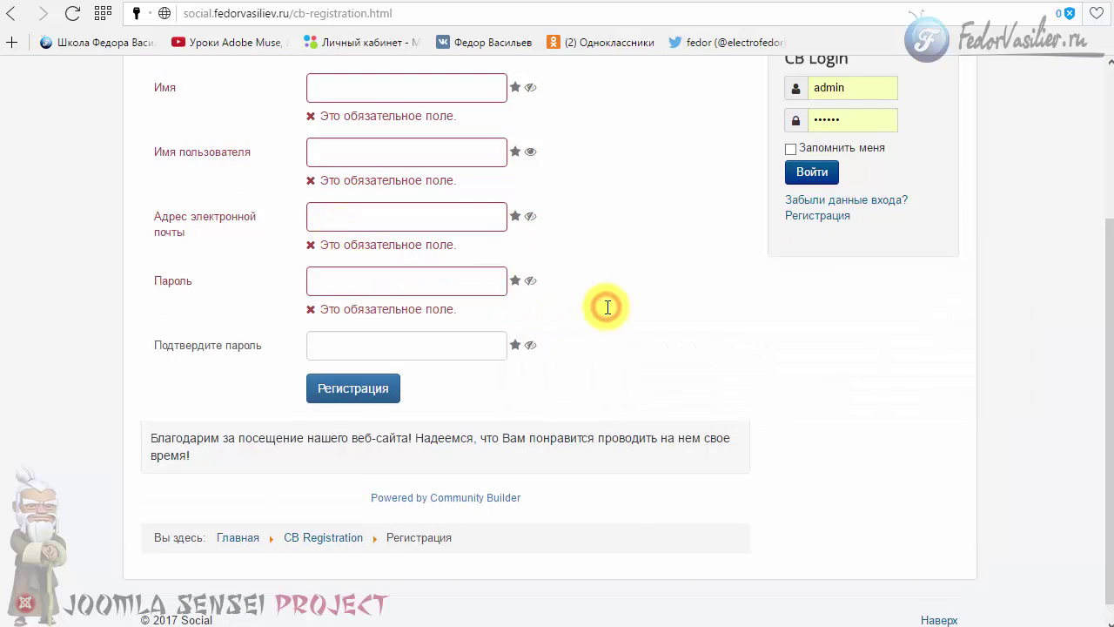
pyautogui.scroll(3, 606, 307)
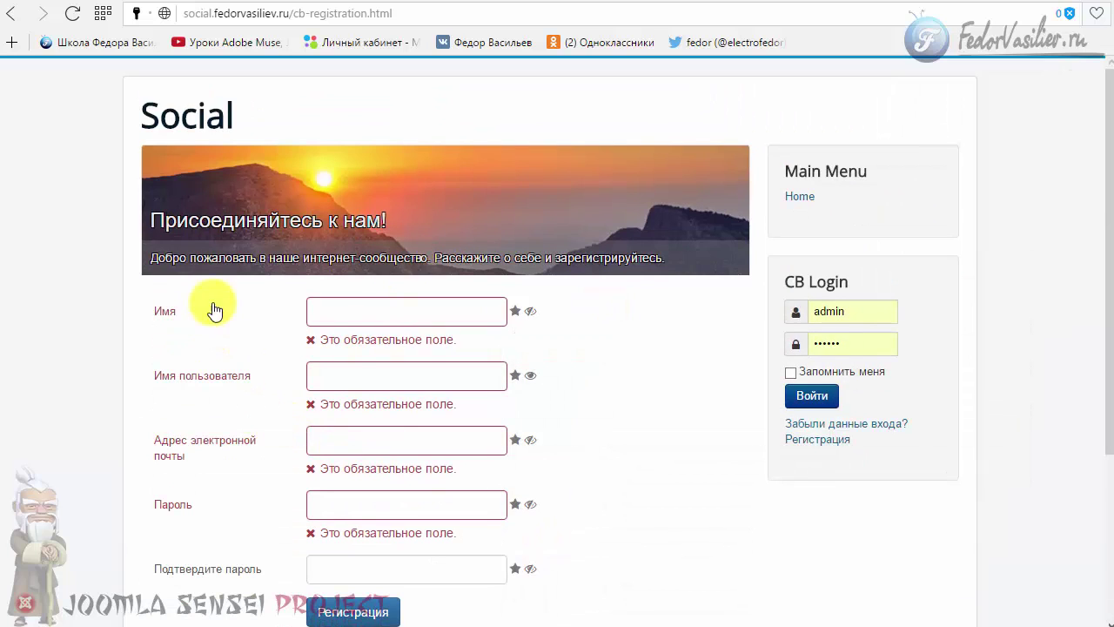
pyautogui.moveTo(163, 163); pyautogui.dragTo(369, 267)
pyautogui.click(602, 304)
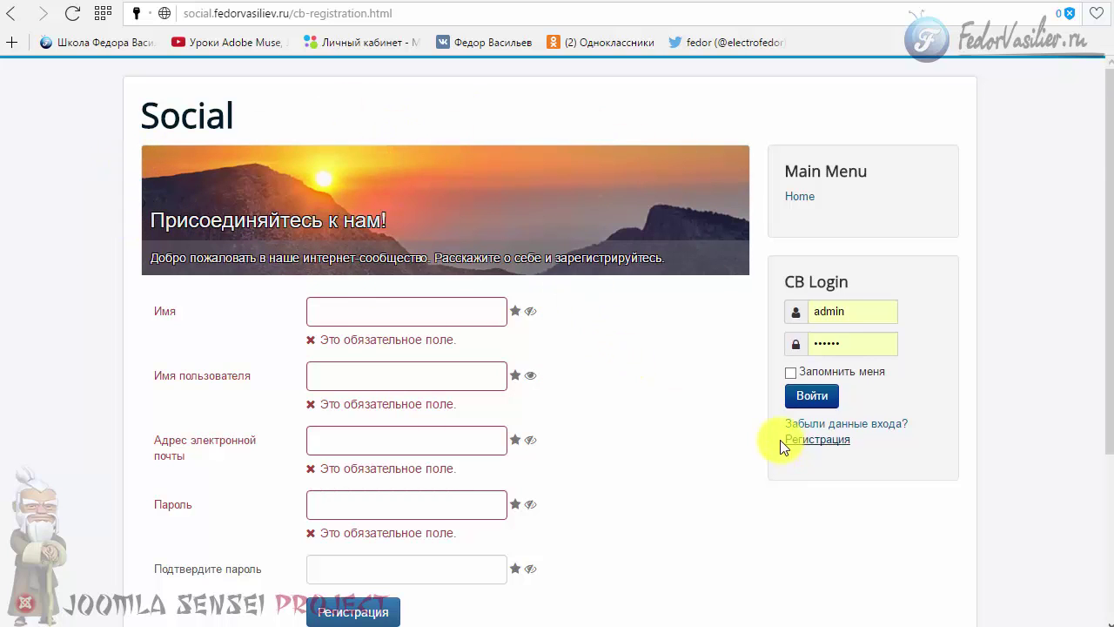
# - Select the 'Powered by Community Builder' footer credit line
pyautogui.scroll(-3, 719, 410)
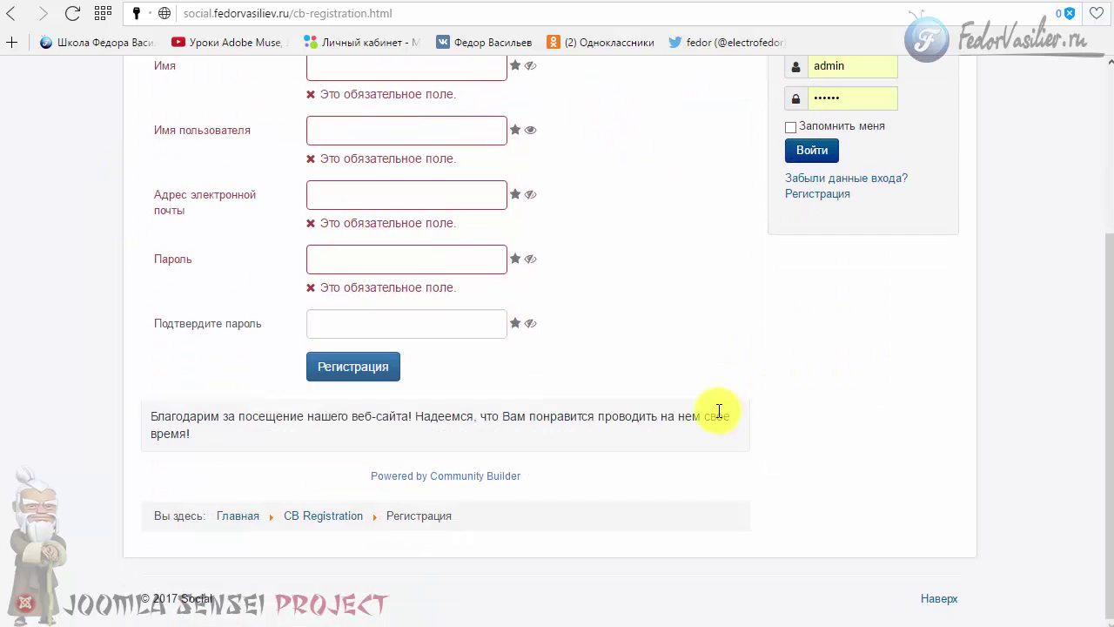
pyautogui.moveTo(364, 477); pyautogui.dragTo(525, 478)
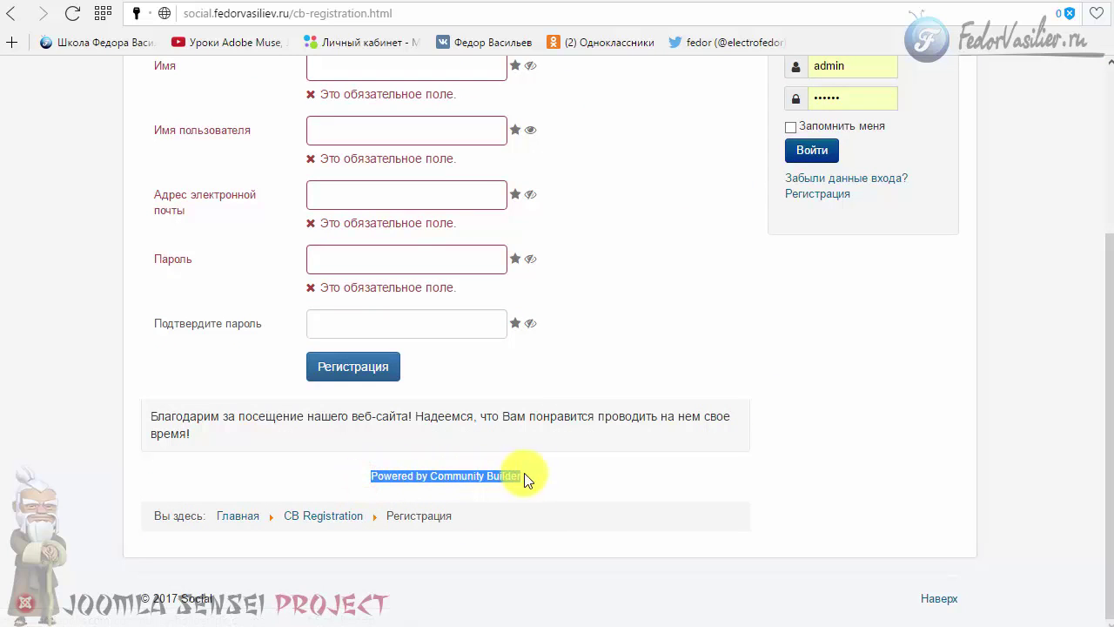
pyautogui.click(574, 479)
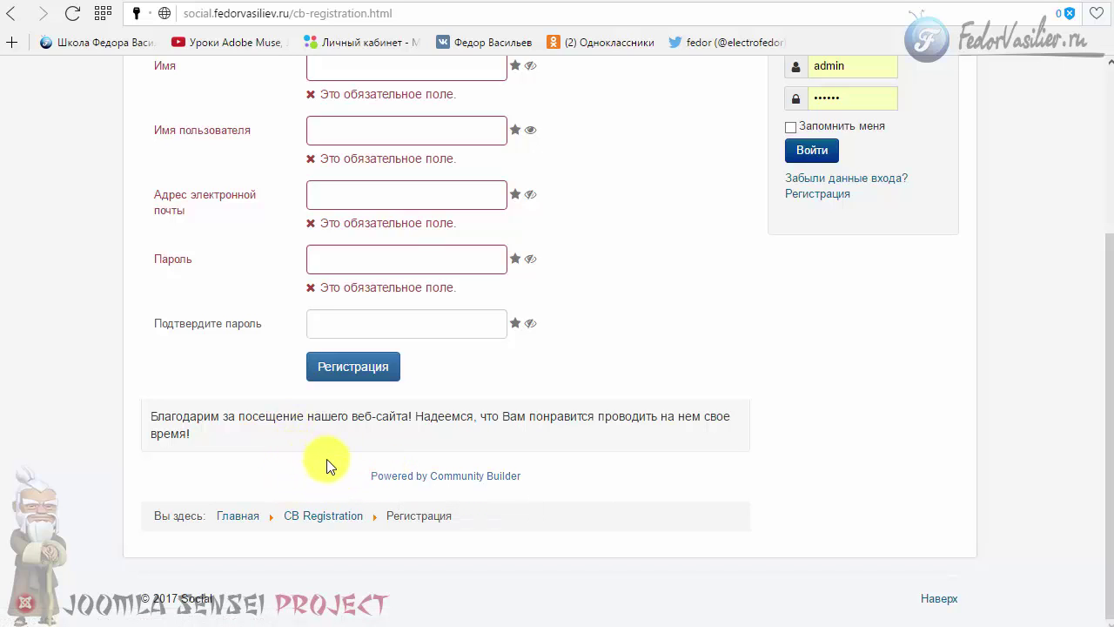
pyautogui.moveTo(356, 475)
pyautogui.mouseDown()
pyautogui.moveTo(517, 470)
pyautogui.moveTo(635, 490)
pyautogui.mouseUp()
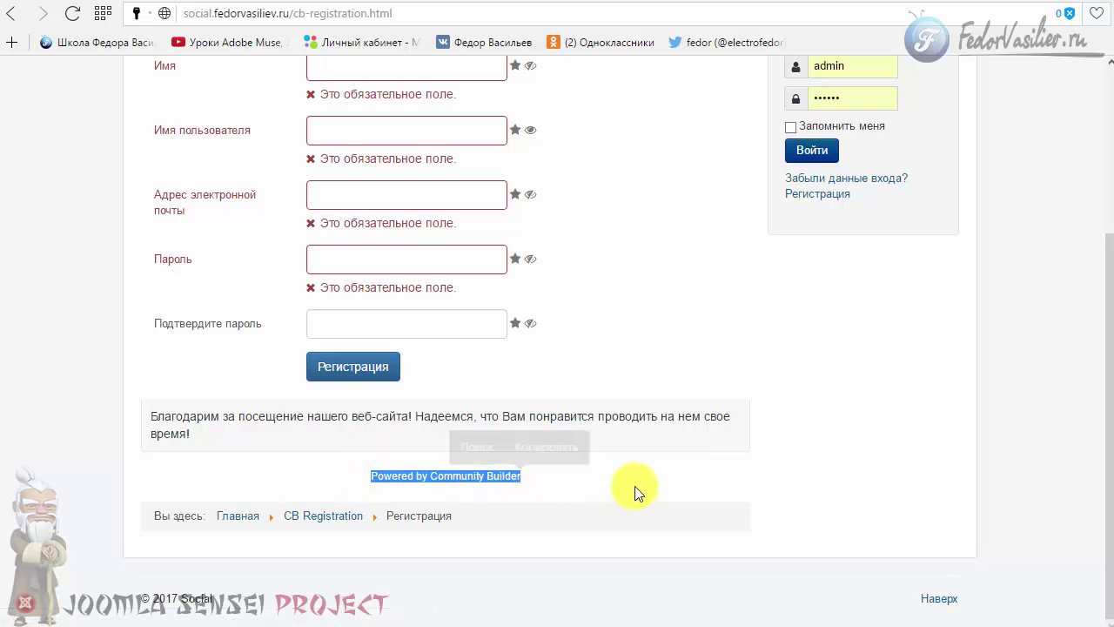
pyautogui.click(598, 475)
pyautogui.click(549, 470)
pyautogui.moveTo(529, 471); pyautogui.dragTo(333, 475)
pyautogui.click(333, 476)
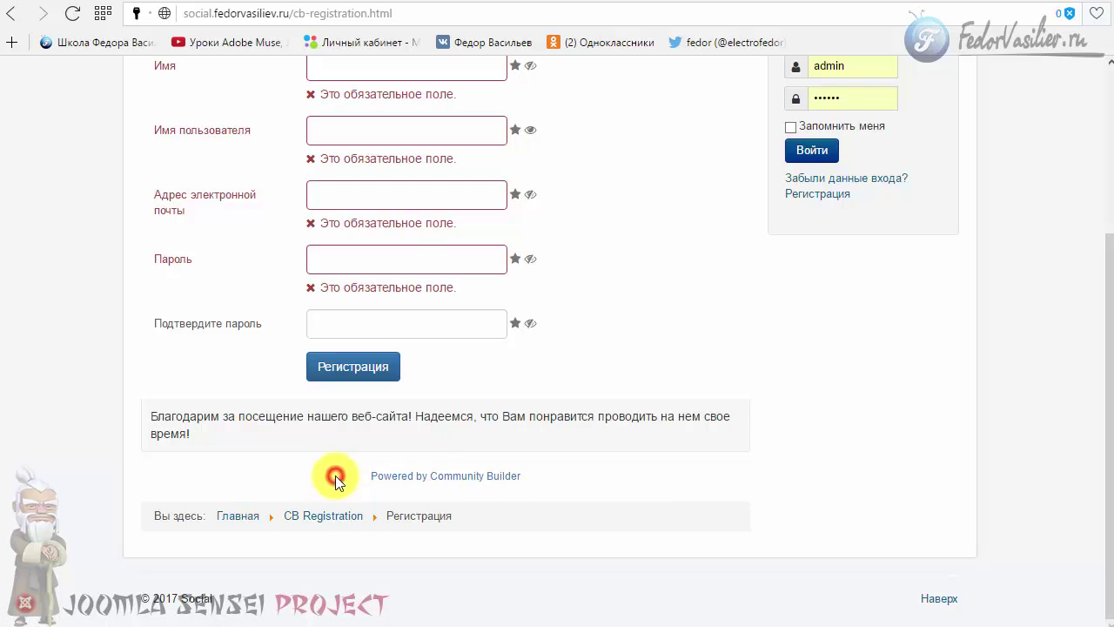
pyautogui.scroll(2, 574, 480)
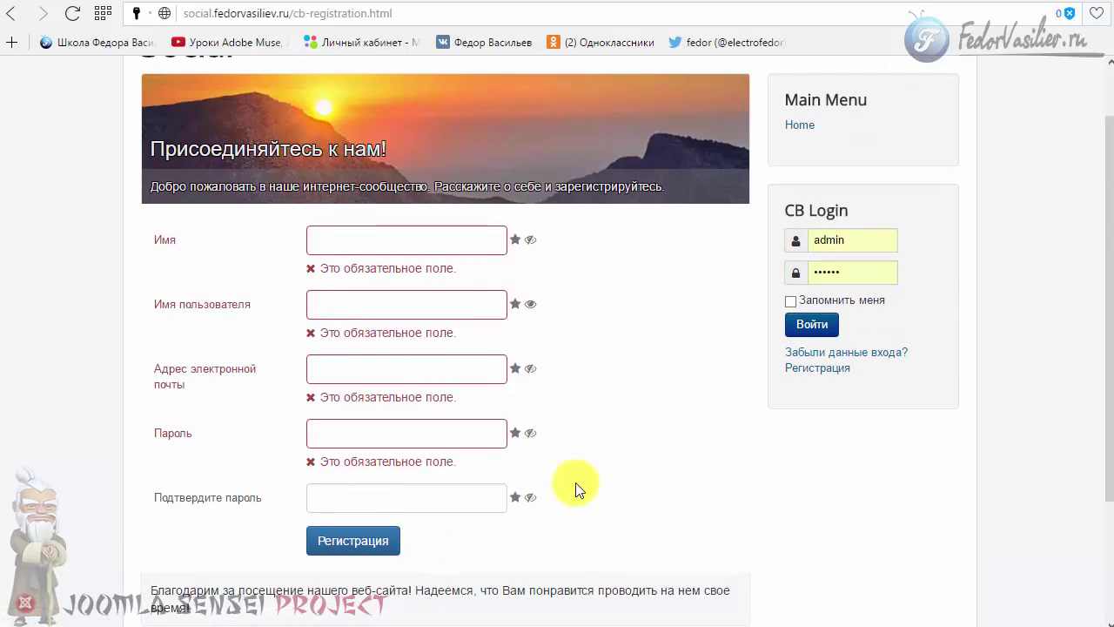
pyautogui.scroll(-2, 575, 480)
pyautogui.moveTo(537, 478); pyautogui.dragTo(350, 475)
pyautogui.click(331, 479)
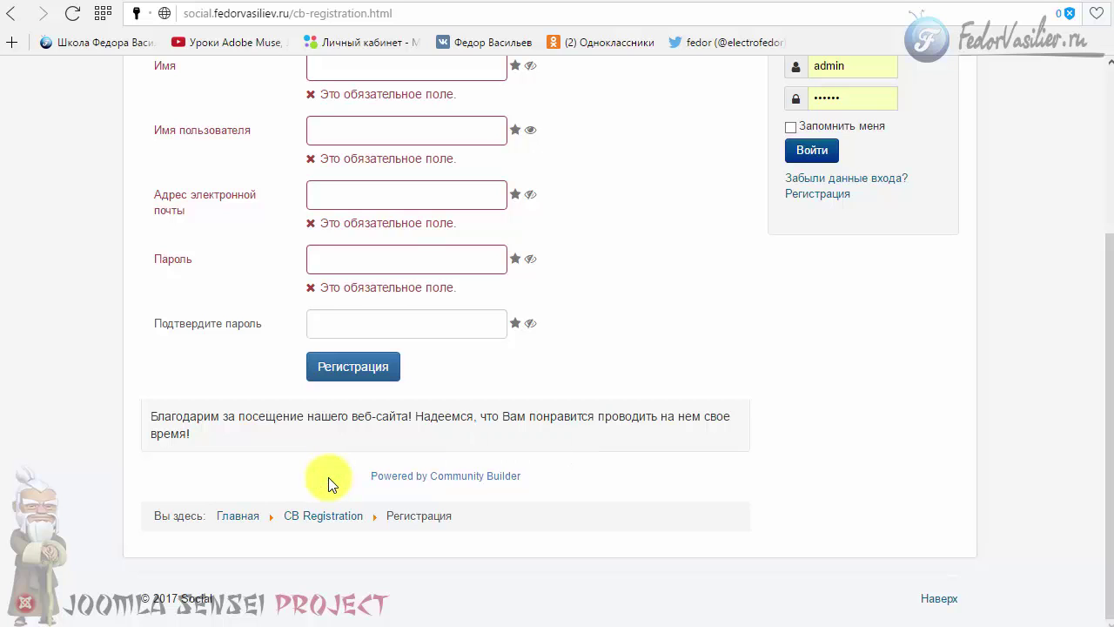
pyautogui.moveTo(562, 478); pyautogui.dragTo(369, 476)
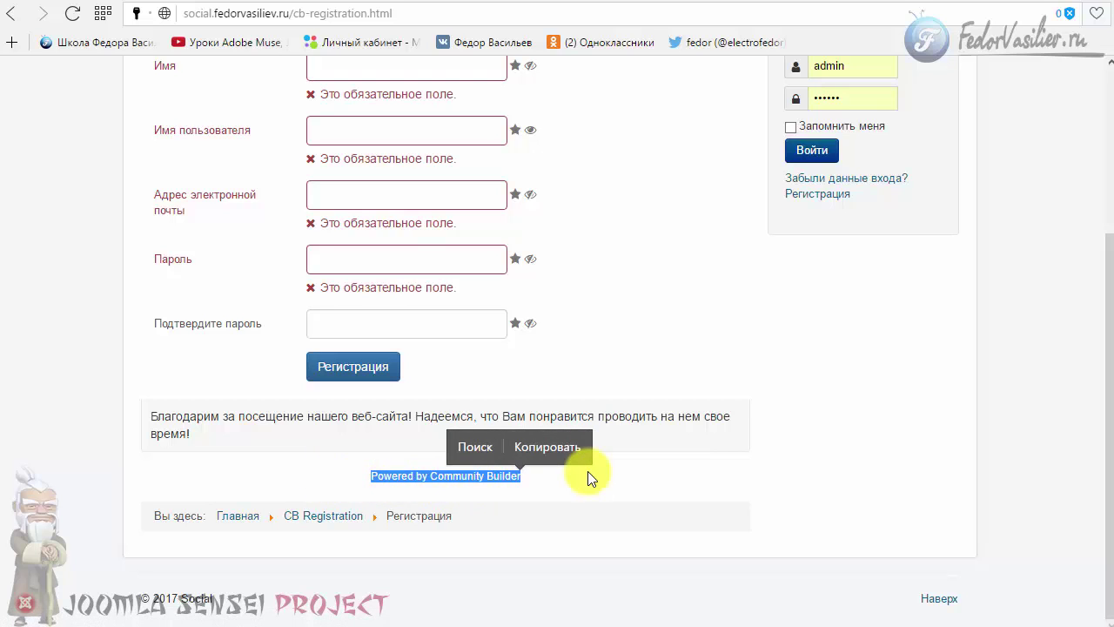
pyautogui.click(775, 445)
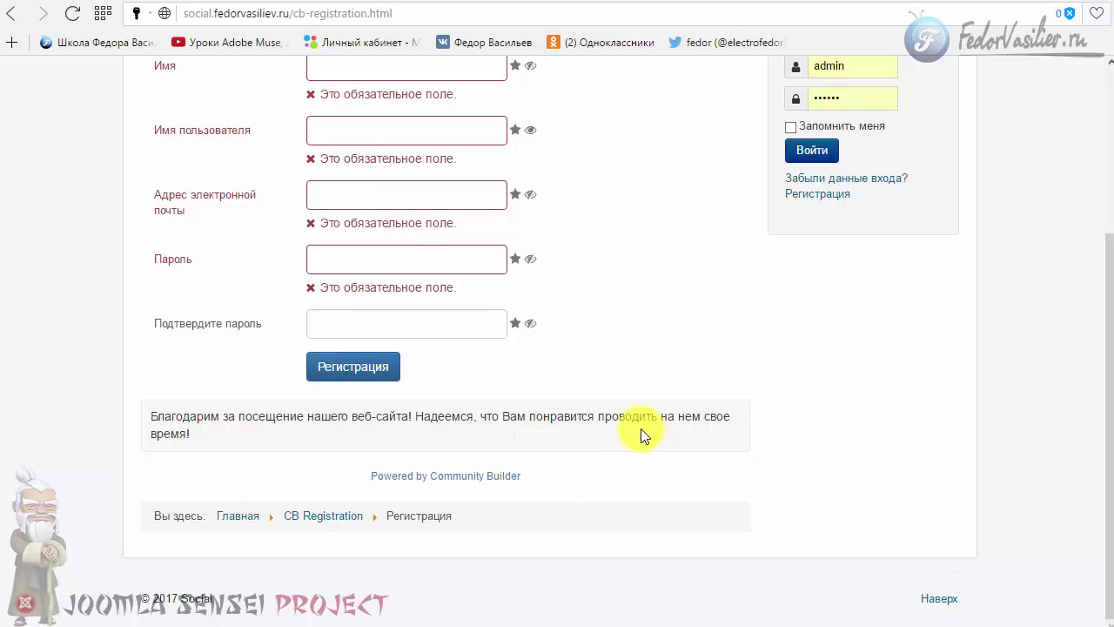
pyautogui.scroll(3, 642, 431)
# - Step through the confirm-password, password and email fields, leaving them empty
pyautogui.moveTo(493, 371)
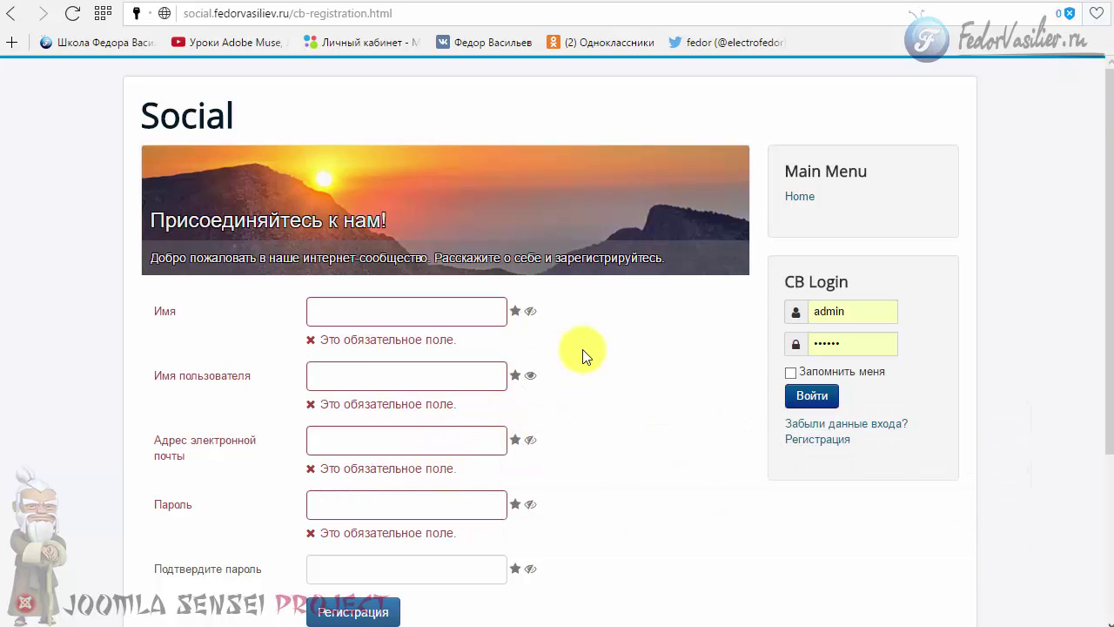
pyautogui.moveTo(336, 453)
pyautogui.click(397, 575)
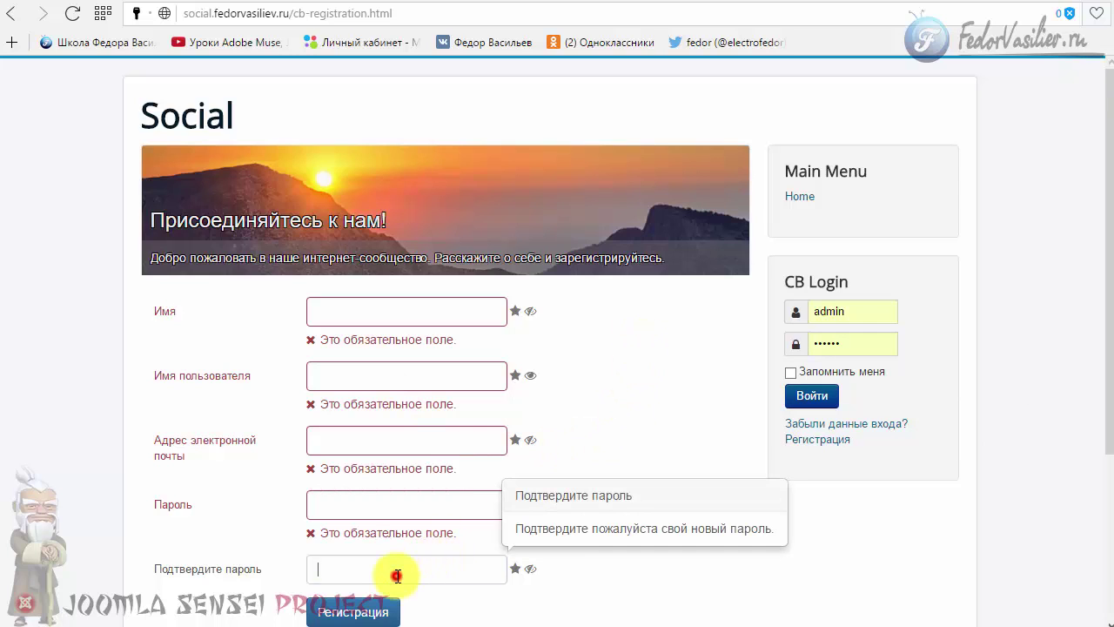
pyautogui.click(356, 512)
pyautogui.click(323, 441)
pyautogui.click(620, 402)
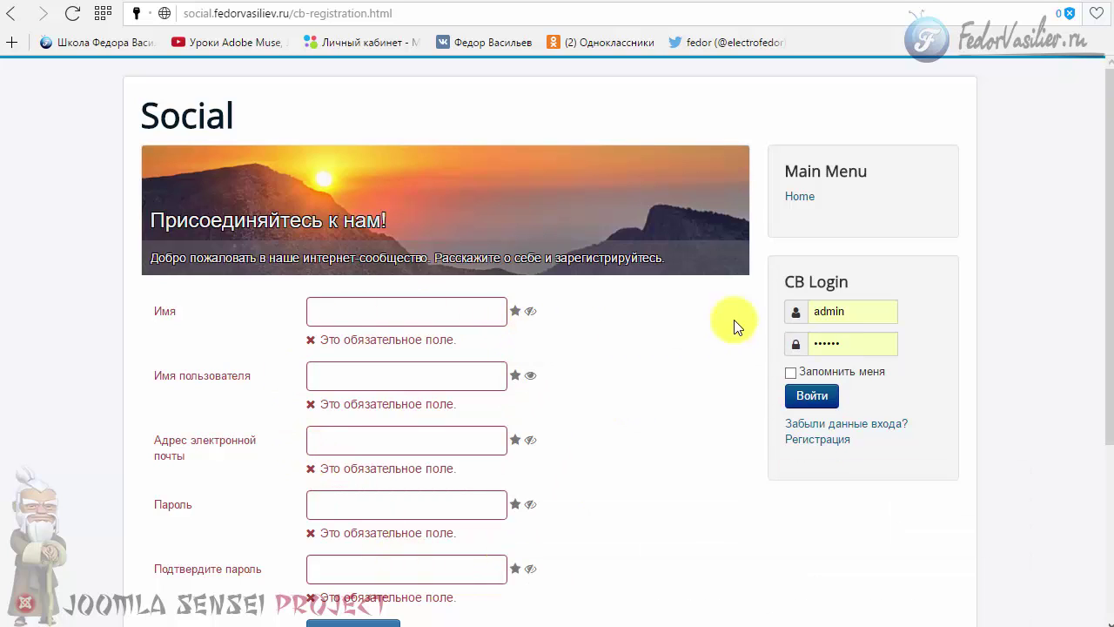
# - Log in as administrator and open the profile edit form via Редактировать > Обновить профиль
pyautogui.click(800, 394)
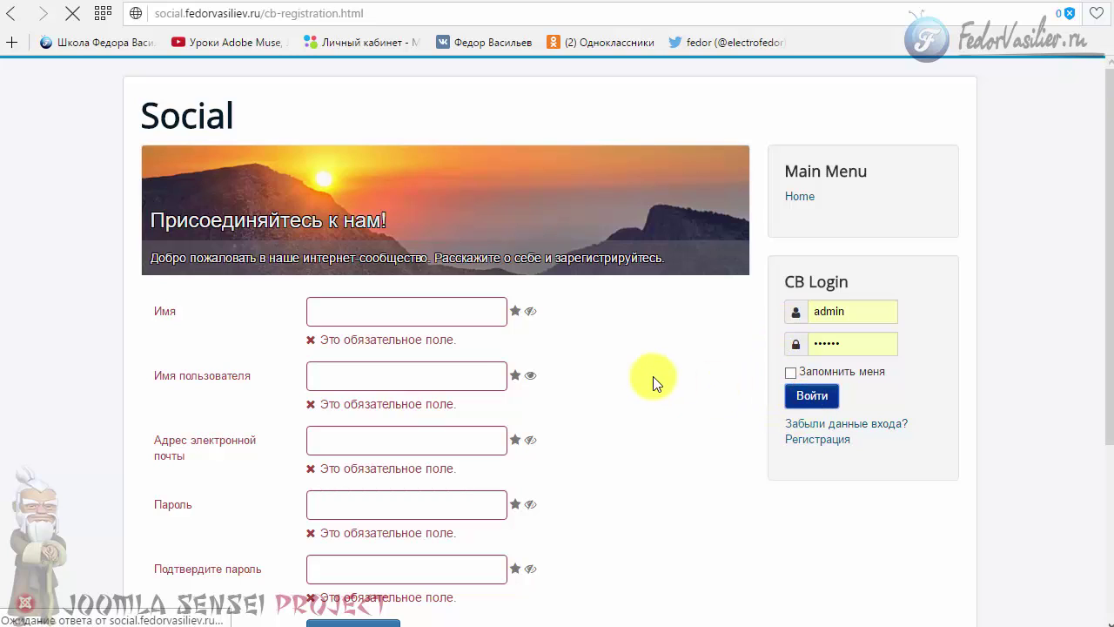
pyautogui.click(791, 348)
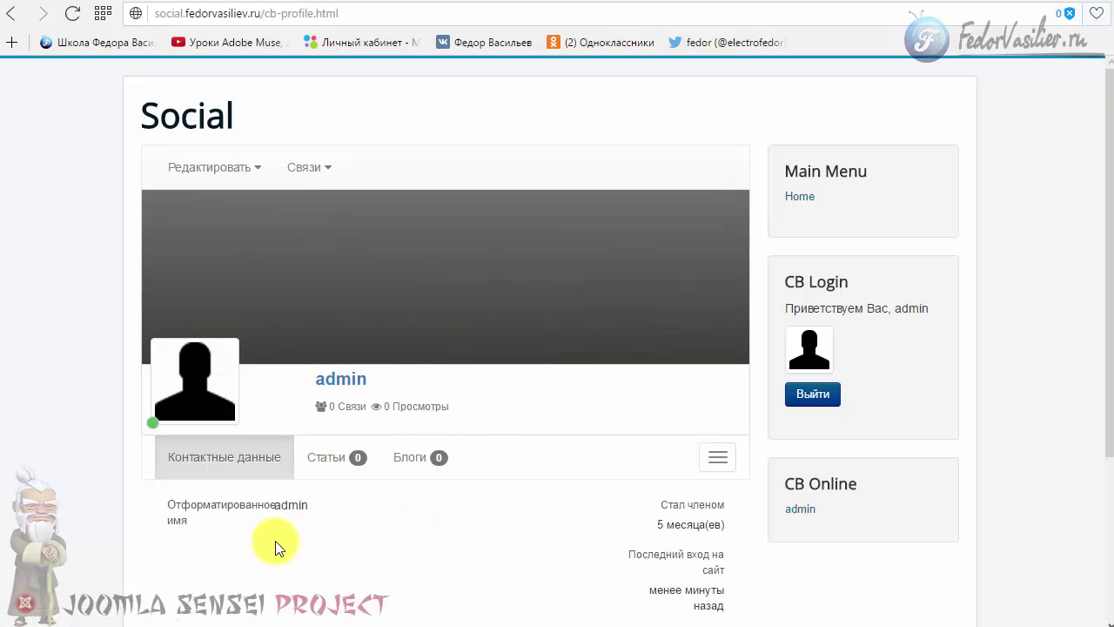
pyautogui.click(209, 172)
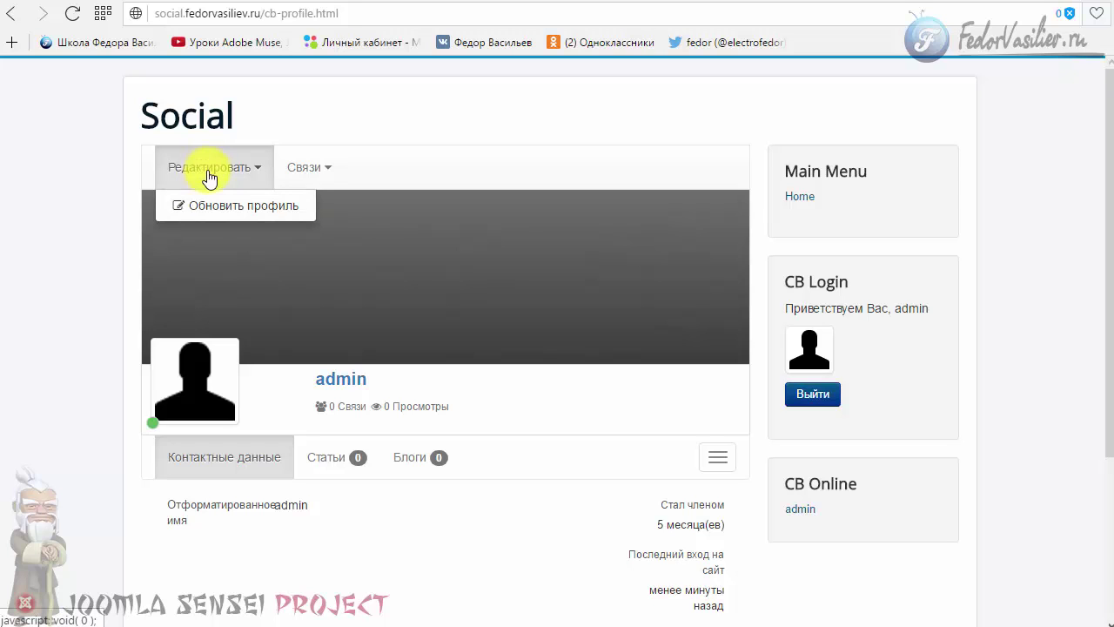
pyautogui.click(213, 202)
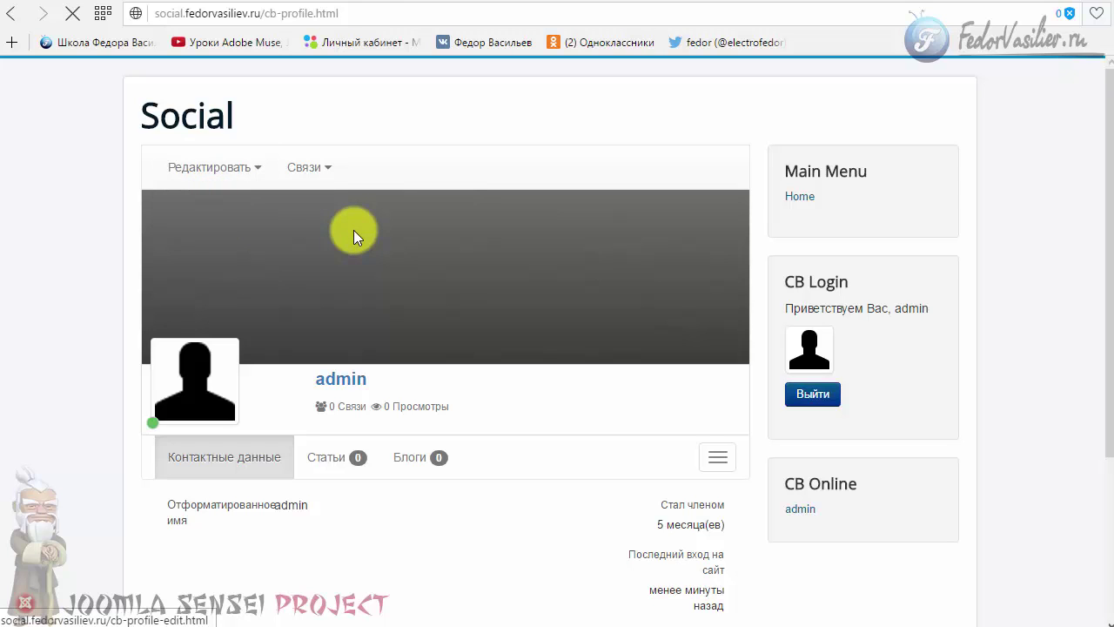
# - Switch to the Портрет tab and list the avatar image options
pyautogui.scroll(-5, 261, 365)
pyautogui.scroll(5, 261, 366)
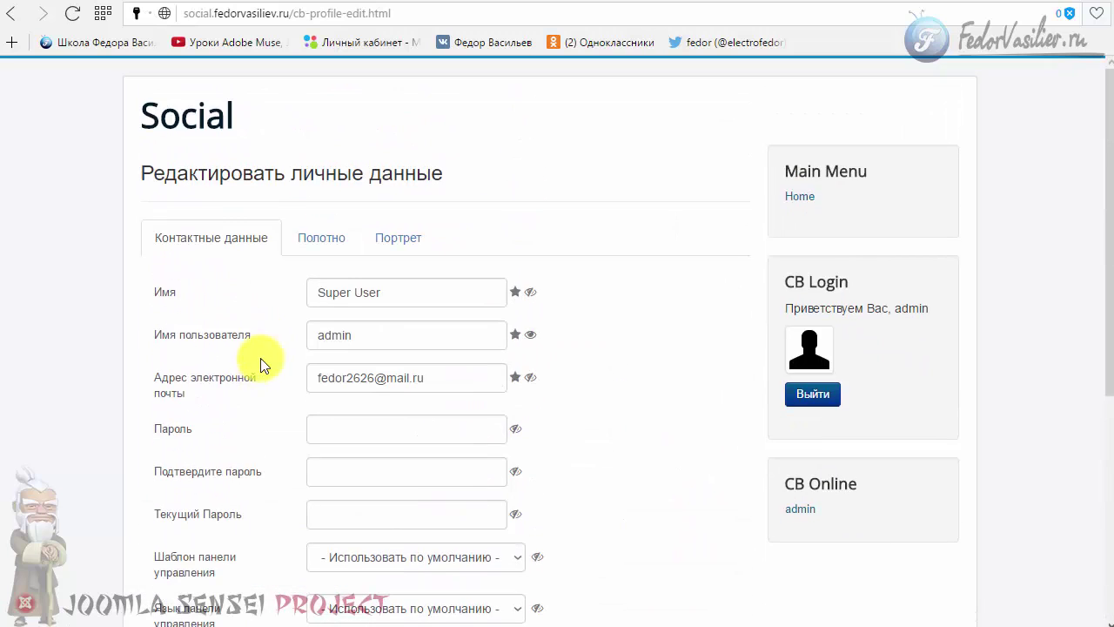
pyautogui.click(301, 242)
pyautogui.click(377, 243)
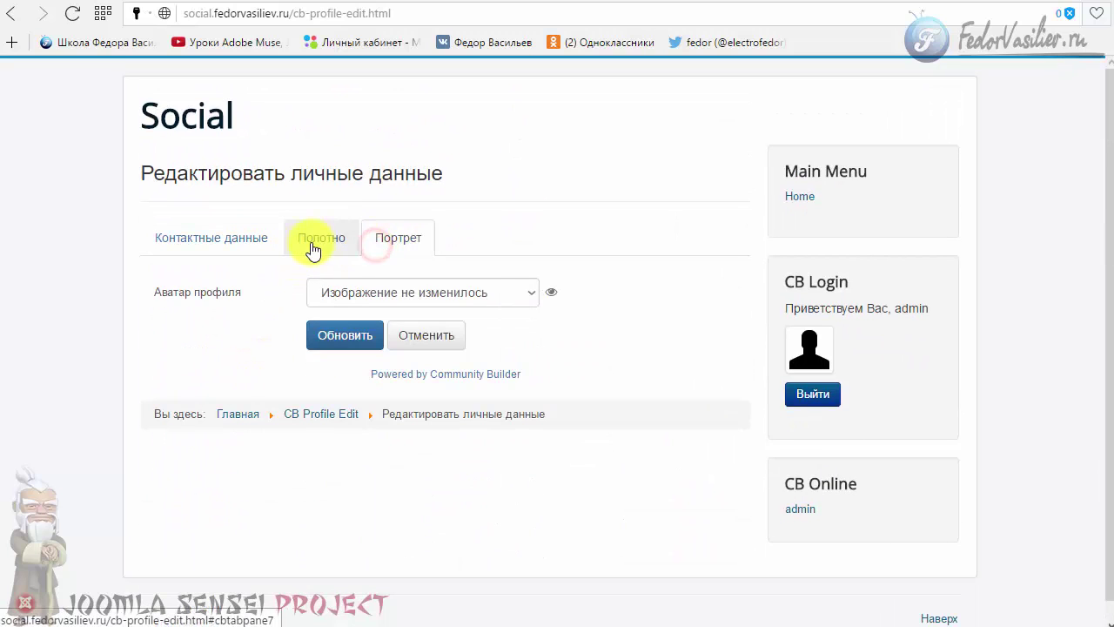
pyautogui.click(313, 249)
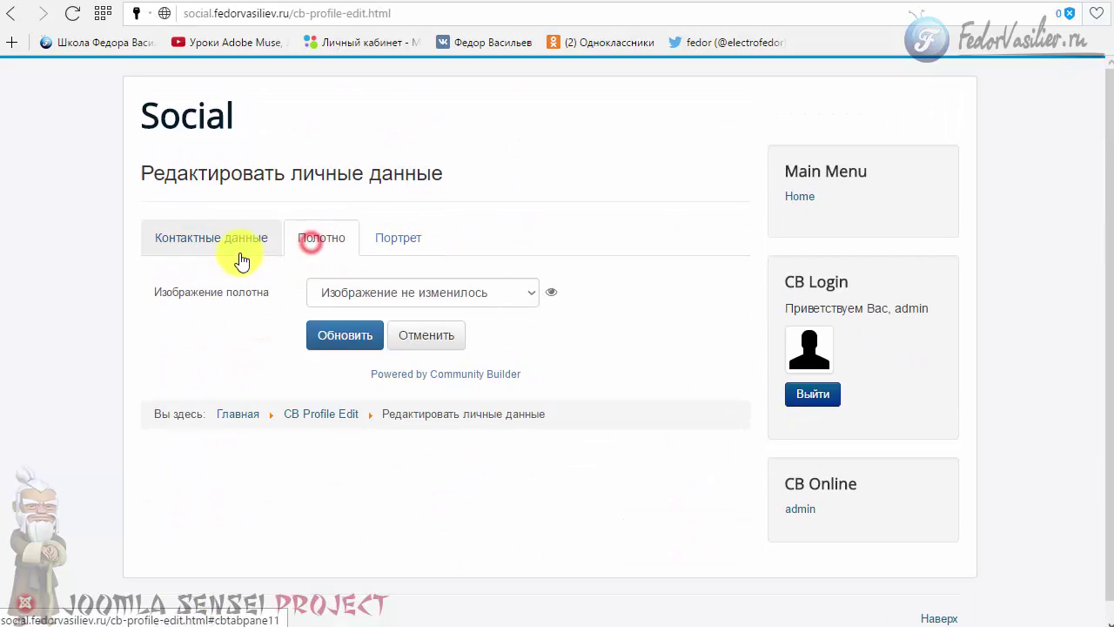
pyautogui.click(370, 253)
pyautogui.click(460, 294)
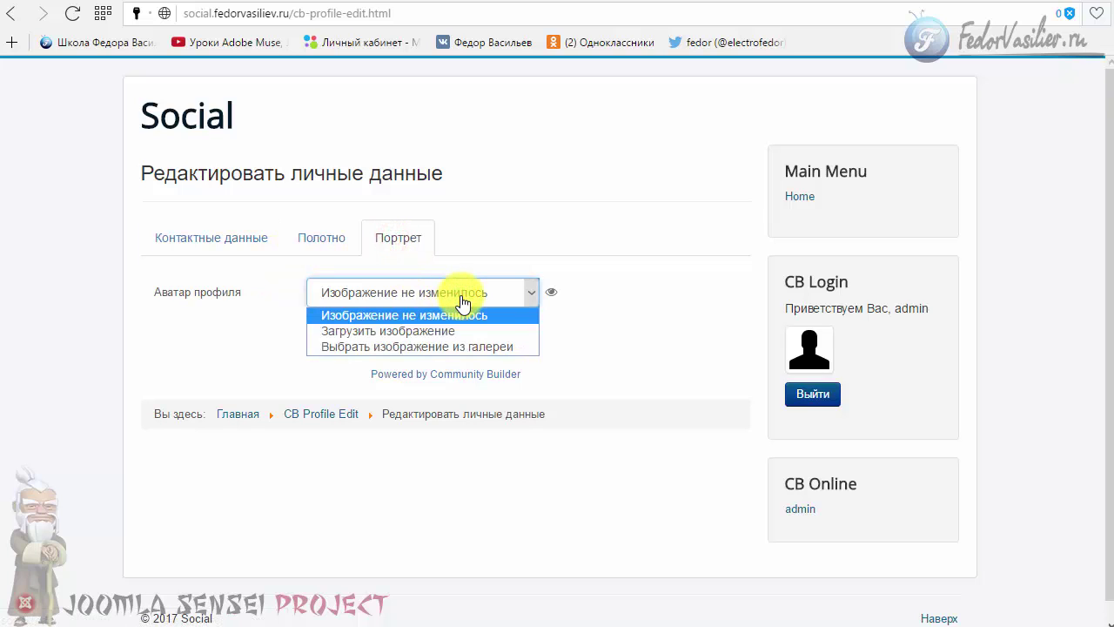
# - Choose Загрузить изображение as the avatar option and review the size and format note
pyautogui.click(462, 302)
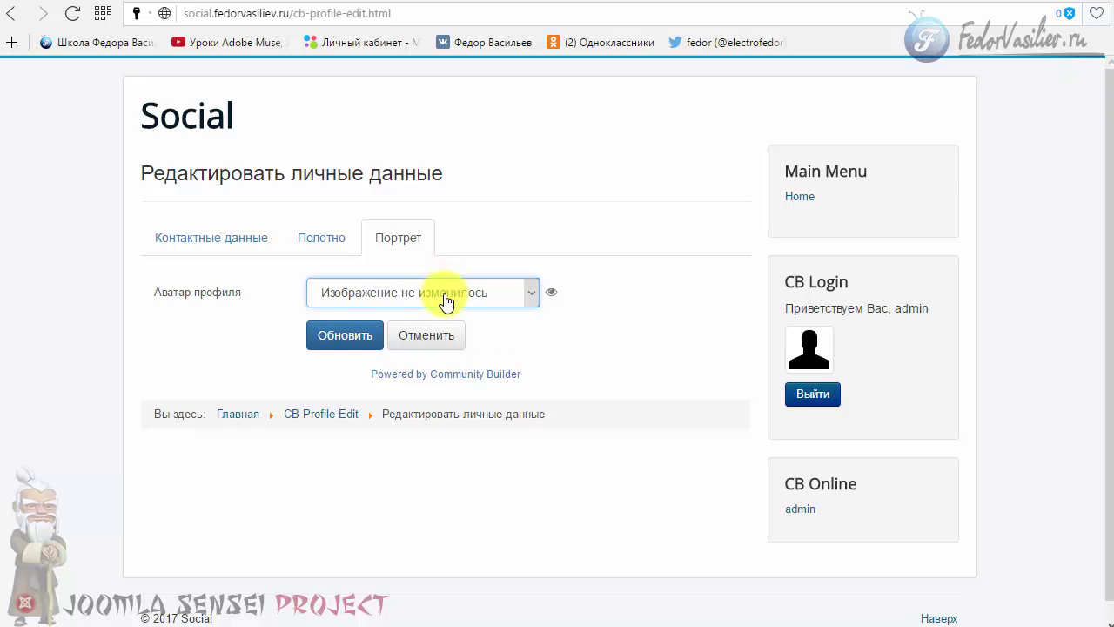
pyautogui.click(453, 301)
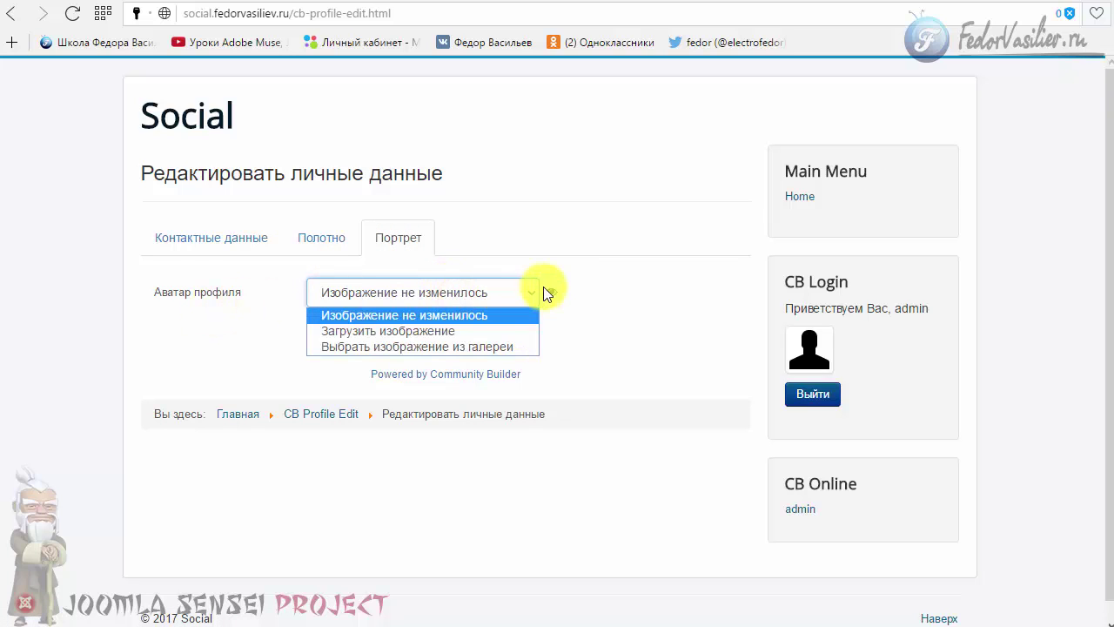
pyautogui.click(507, 331)
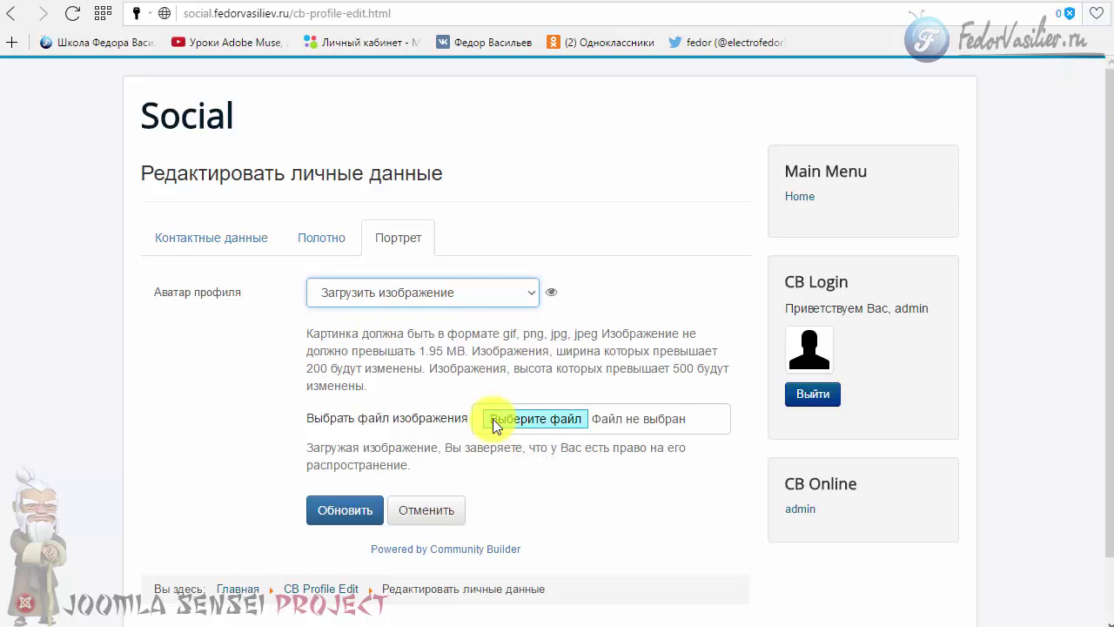
pyautogui.click(373, 332)
pyautogui.moveTo(392, 343); pyautogui.dragTo(423, 367)
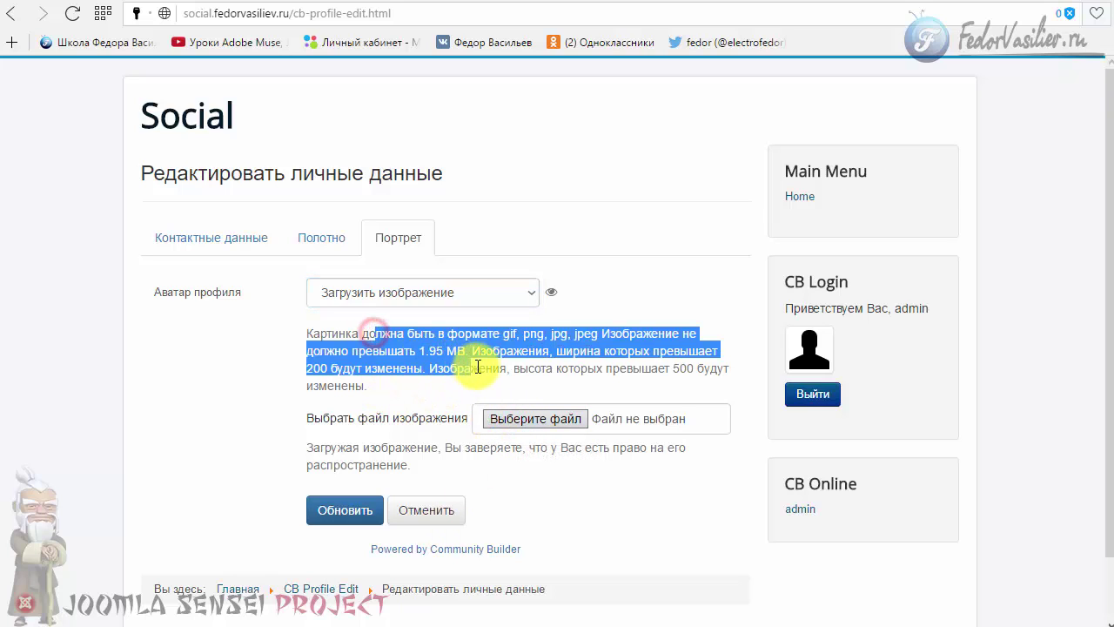
pyautogui.click(427, 366)
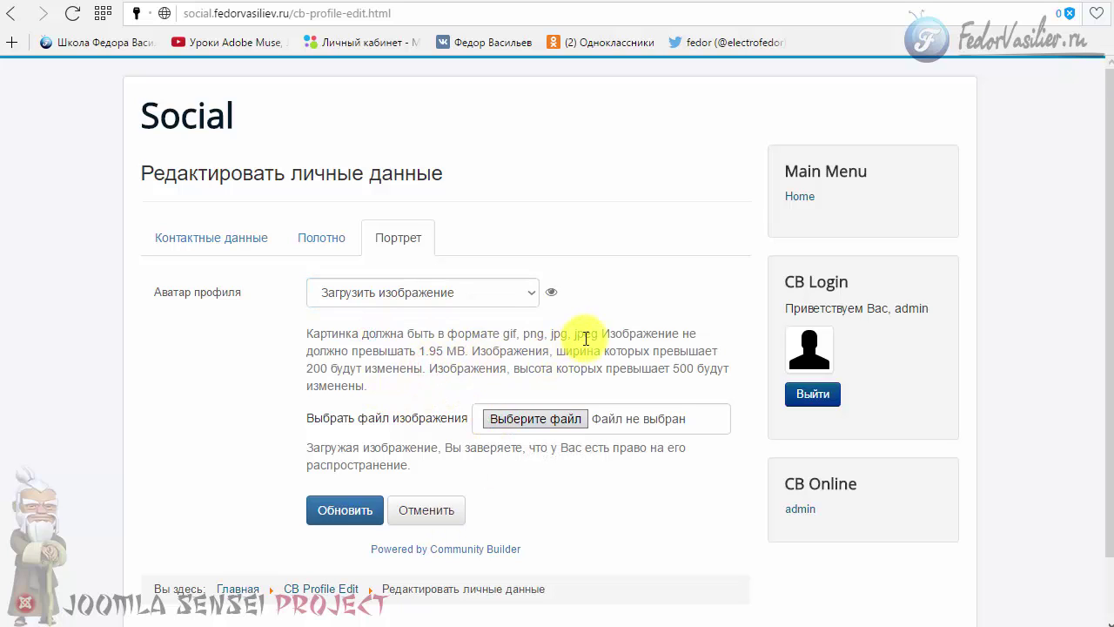
pyautogui.moveTo(584, 333); pyautogui.dragTo(493, 351)
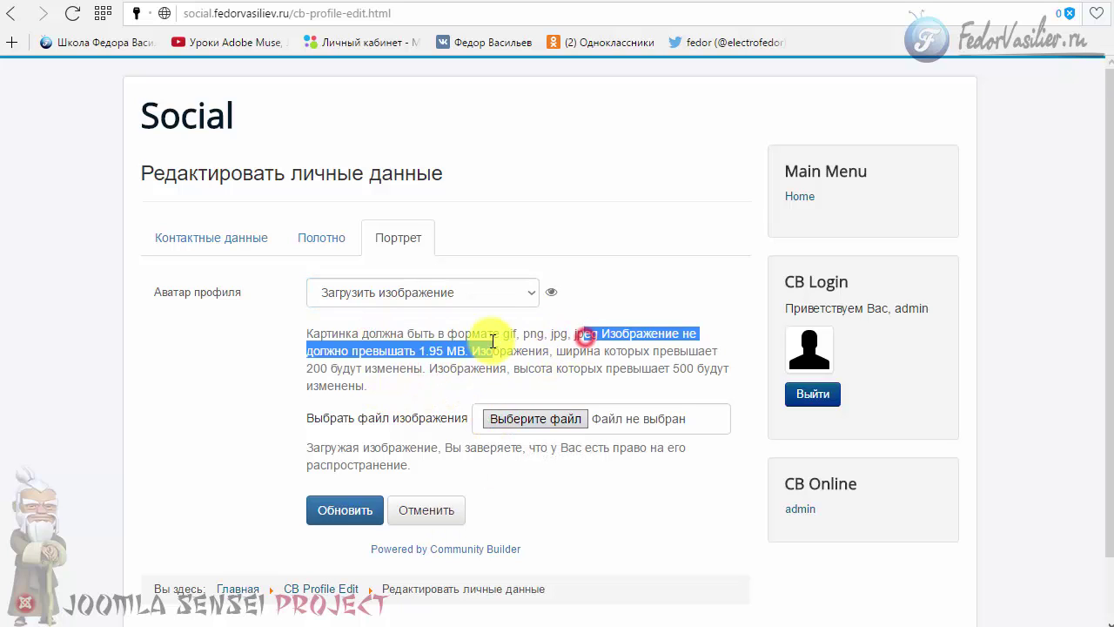
# - Select the ya2 image file and save the profile with it as the avatar
pyautogui.click(532, 419)
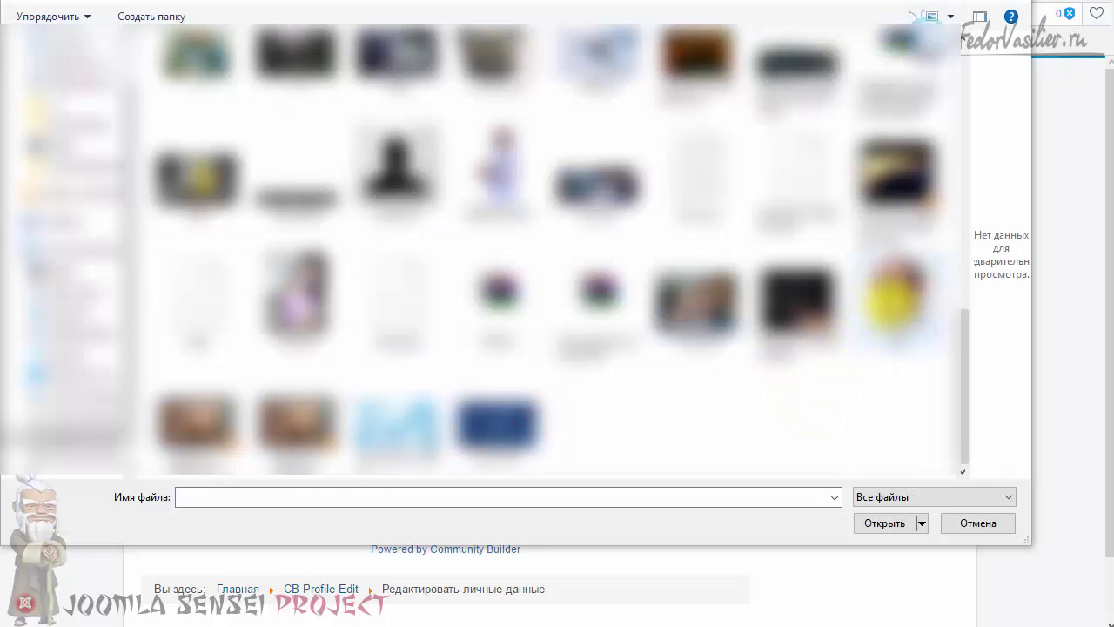
pyautogui.click(896, 301)
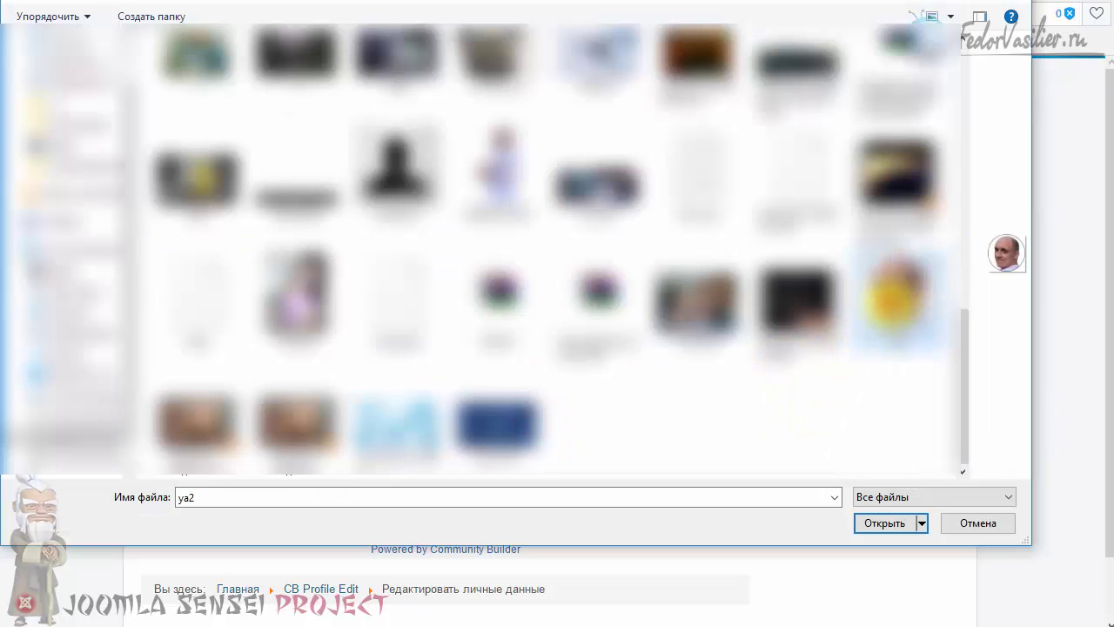
pyautogui.click(892, 522)
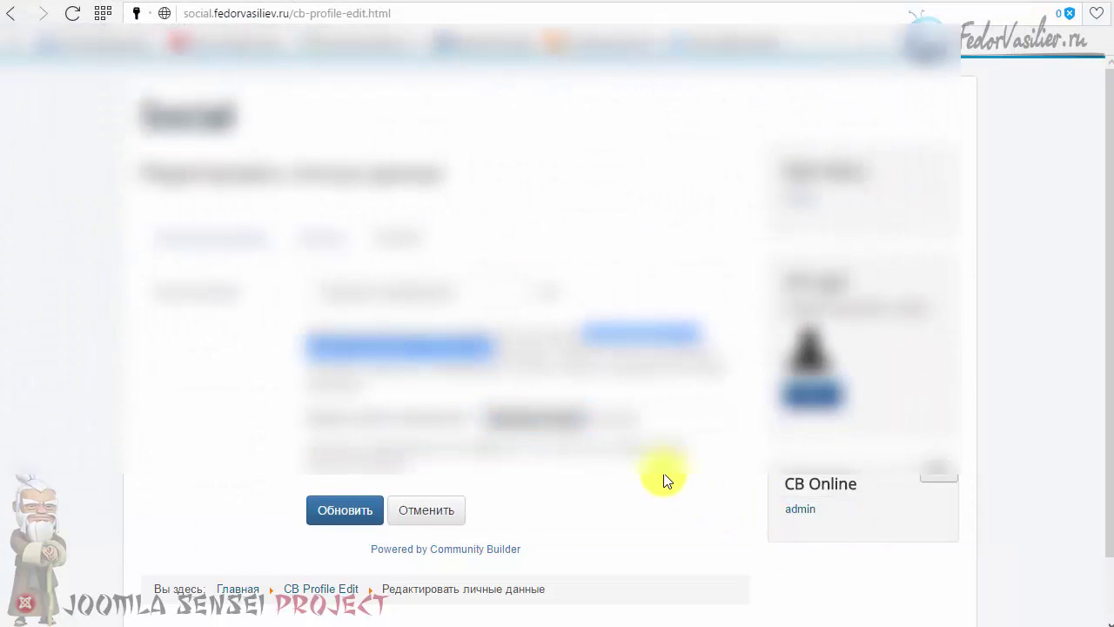
pyautogui.click(317, 511)
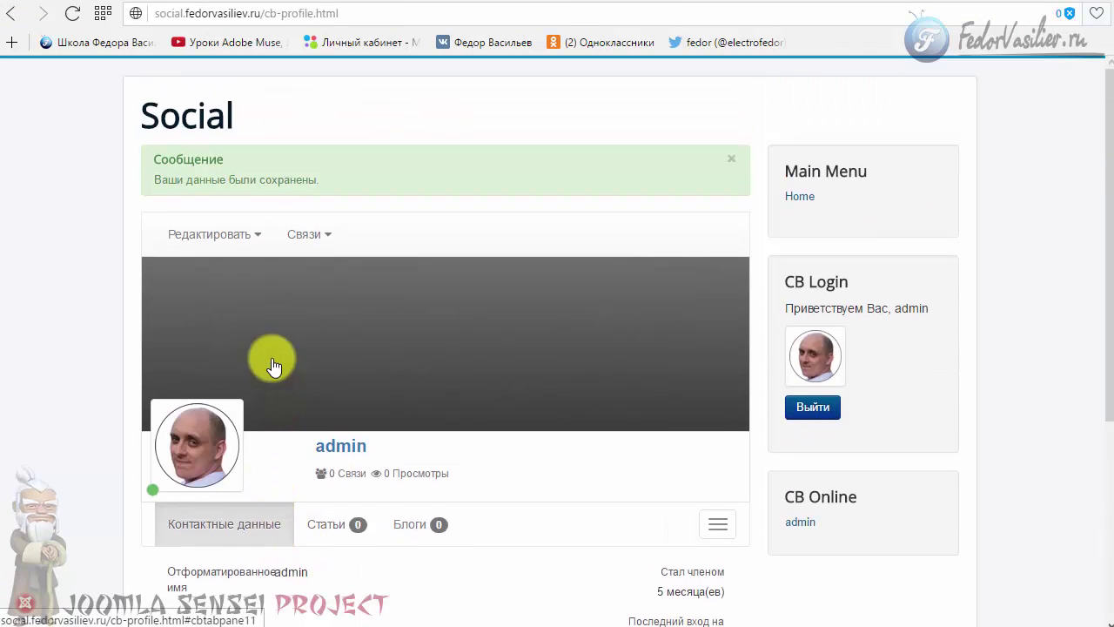
# - Reopen the profile edit form from the Редактировать menu
pyautogui.moveTo(156, 158); pyautogui.dragTo(391, 186)
pyautogui.click(408, 184)
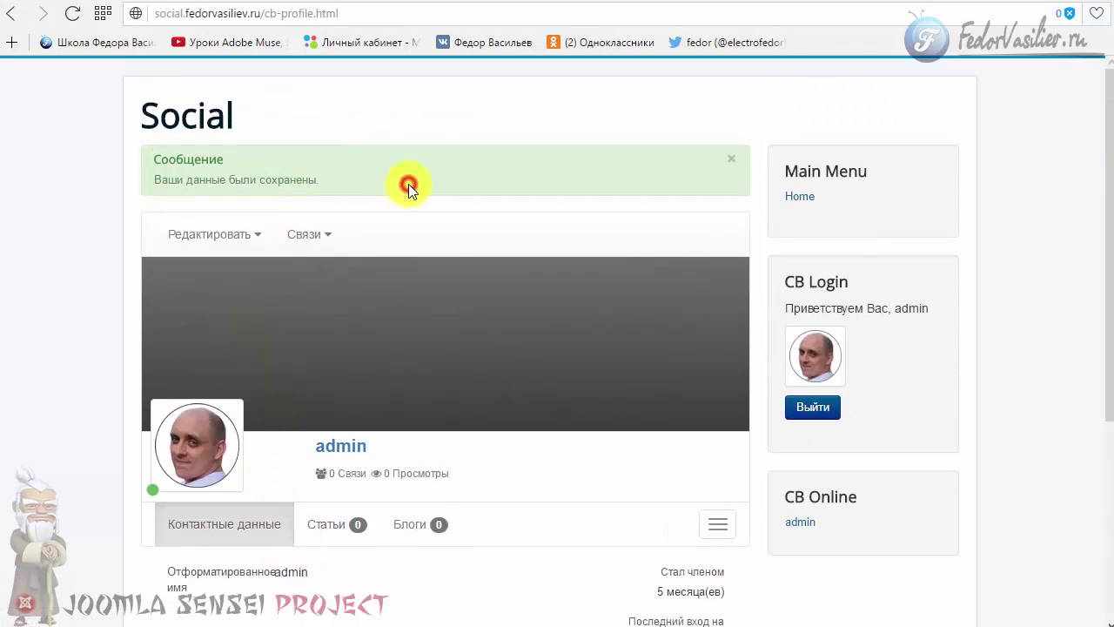
pyautogui.scroll(-1, 194, 356)
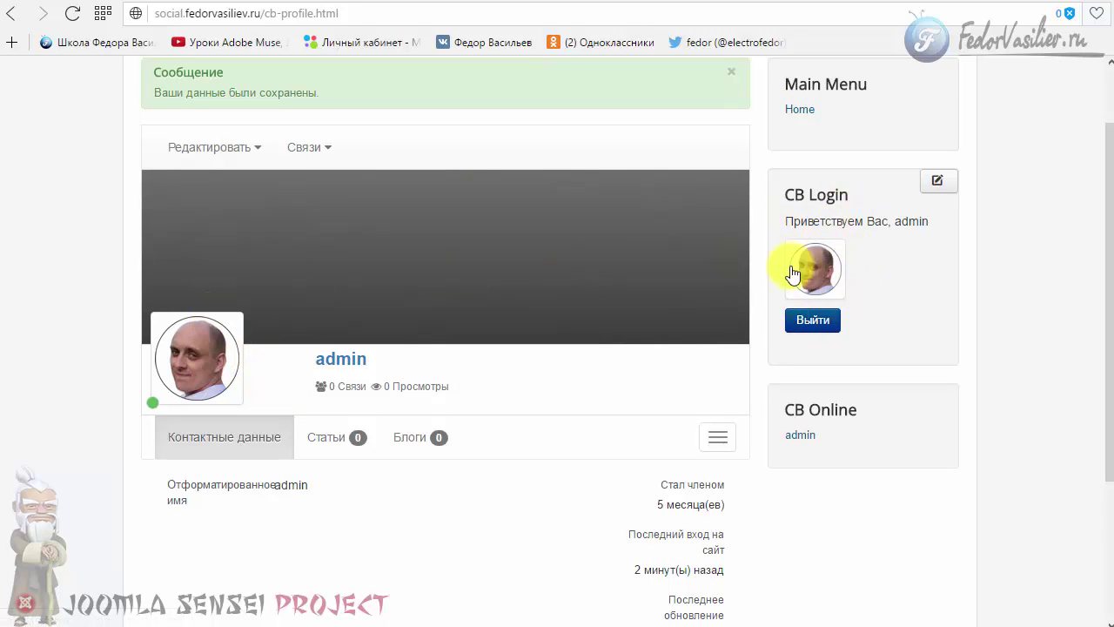
pyautogui.click(214, 147)
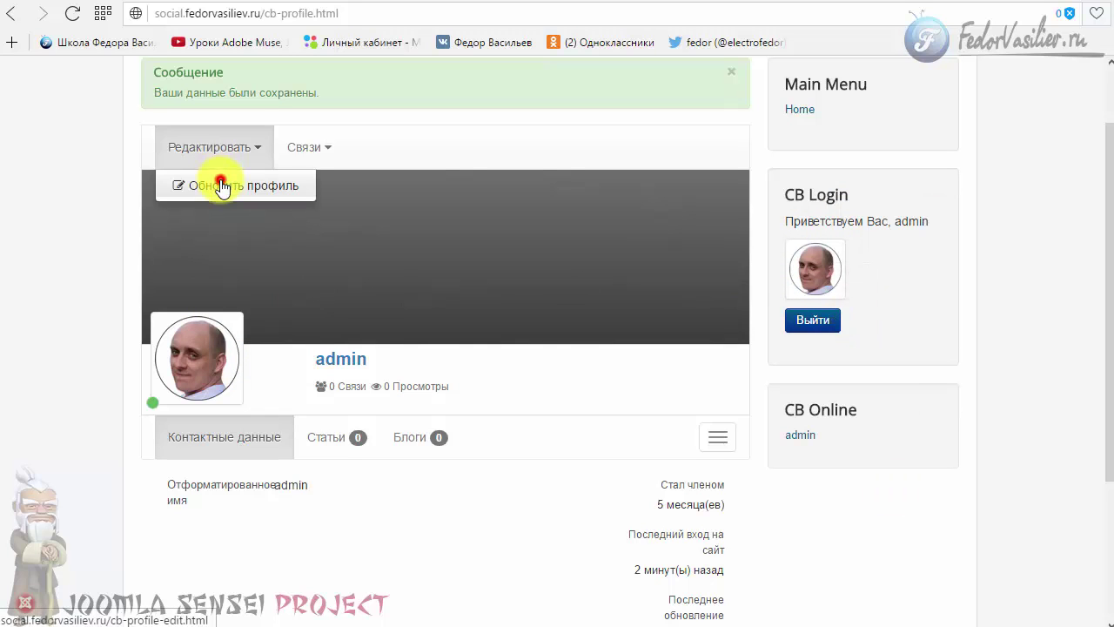
pyautogui.click(220, 185)
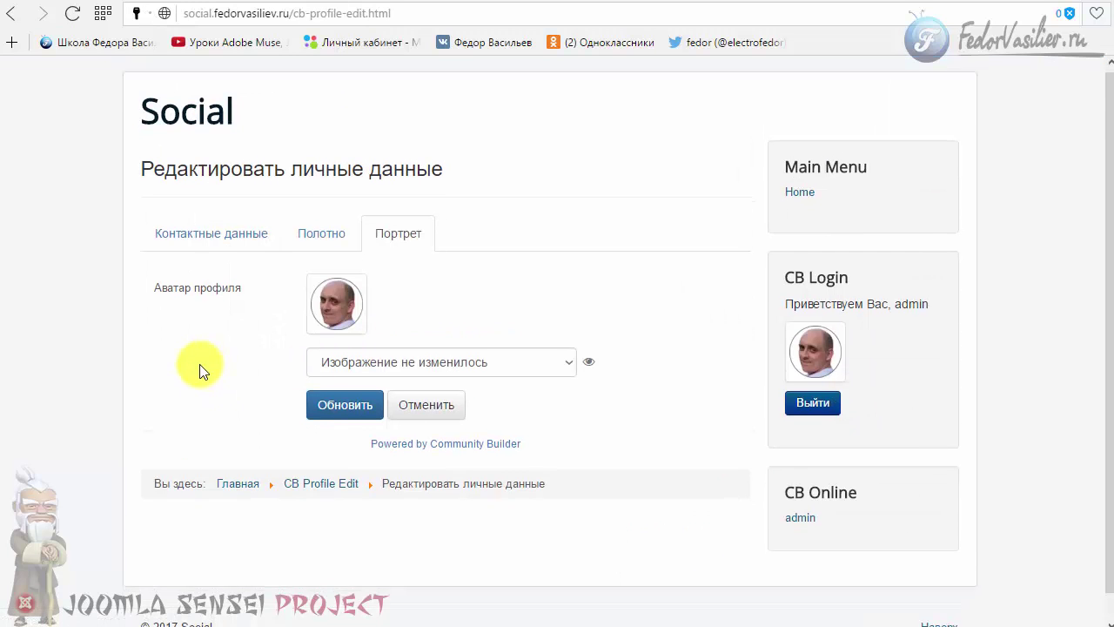
pyautogui.click(218, 204)
pyautogui.scroll(-5, 225, 374)
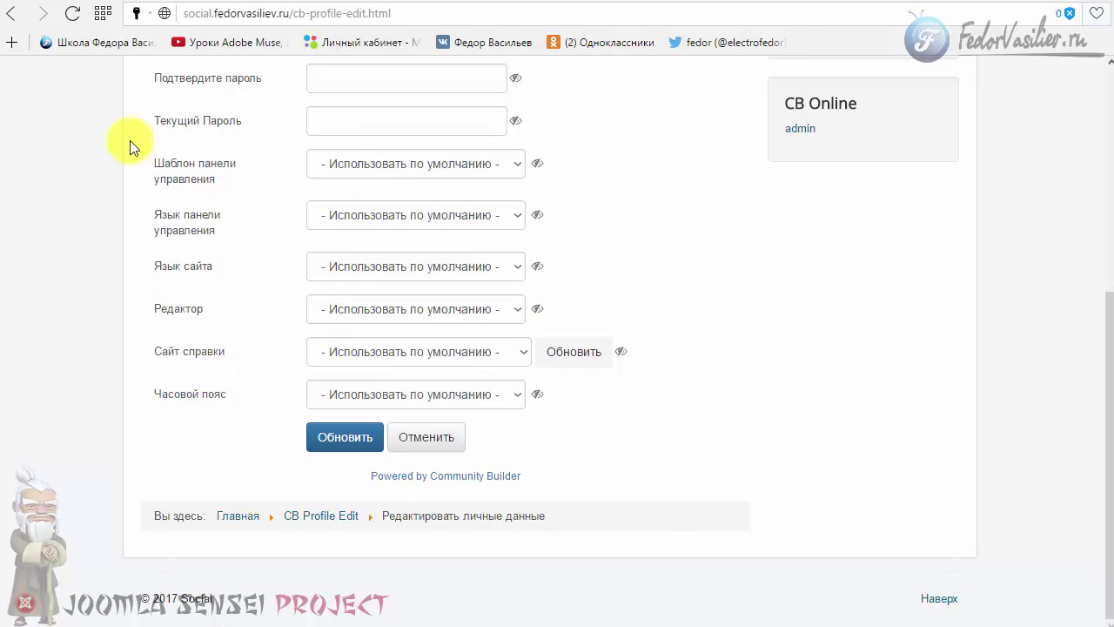
pyautogui.scroll(3, 574, 370)
pyautogui.scroll(2, 572, 372)
# - On the Полотно tab, set the cover source to Выбрать изображение из галереи
pyautogui.click(305, 241)
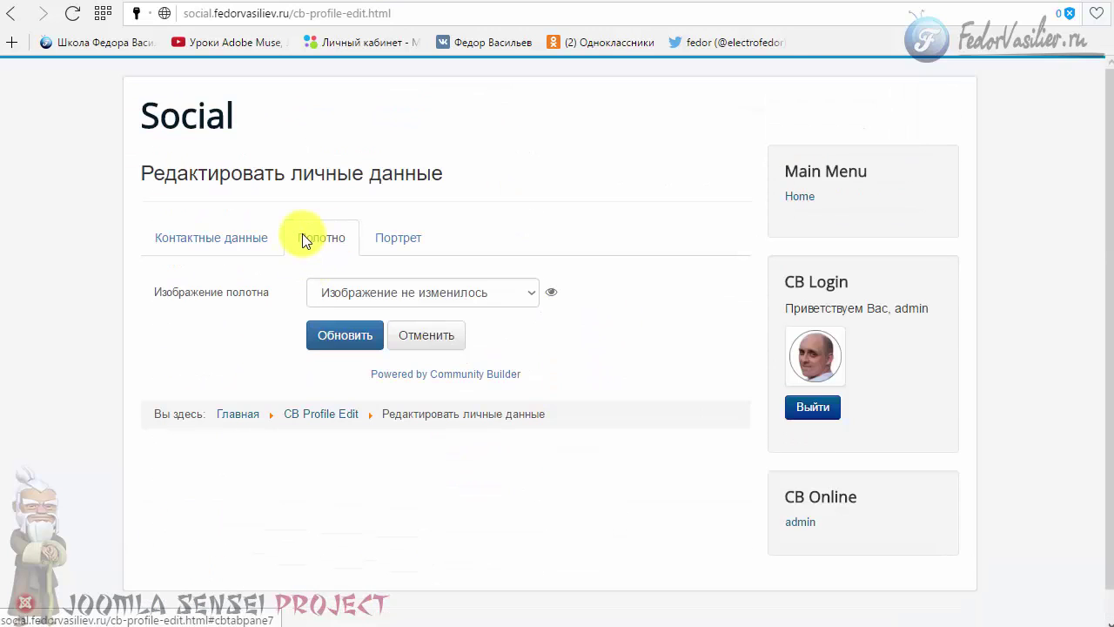
pyautogui.click(331, 293)
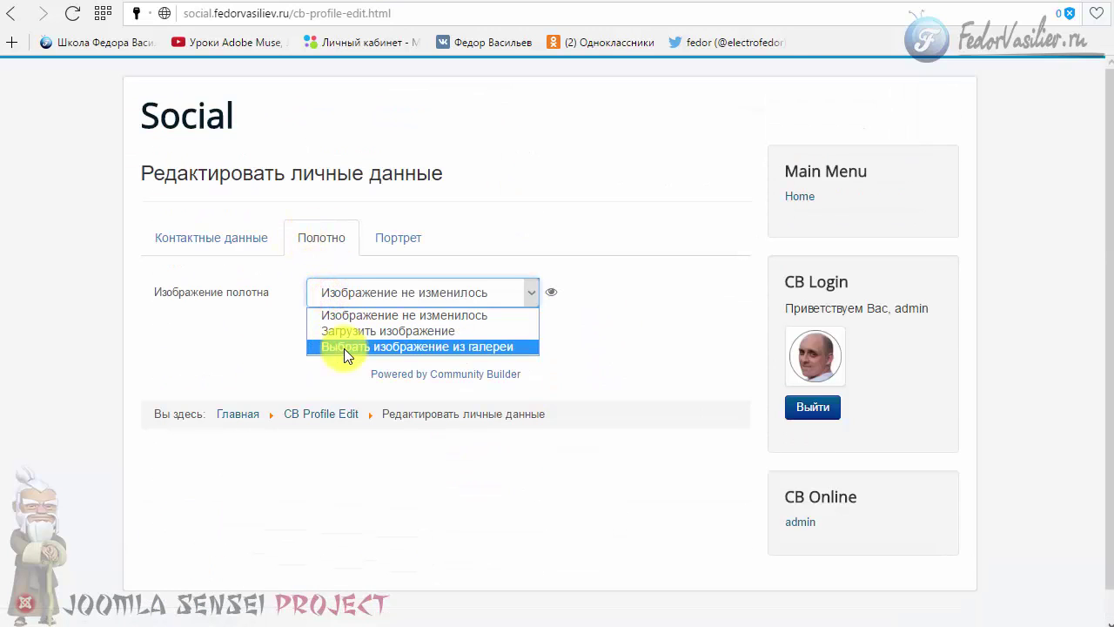
pyautogui.click(344, 348)
pyautogui.scroll(-6, 319, 303)
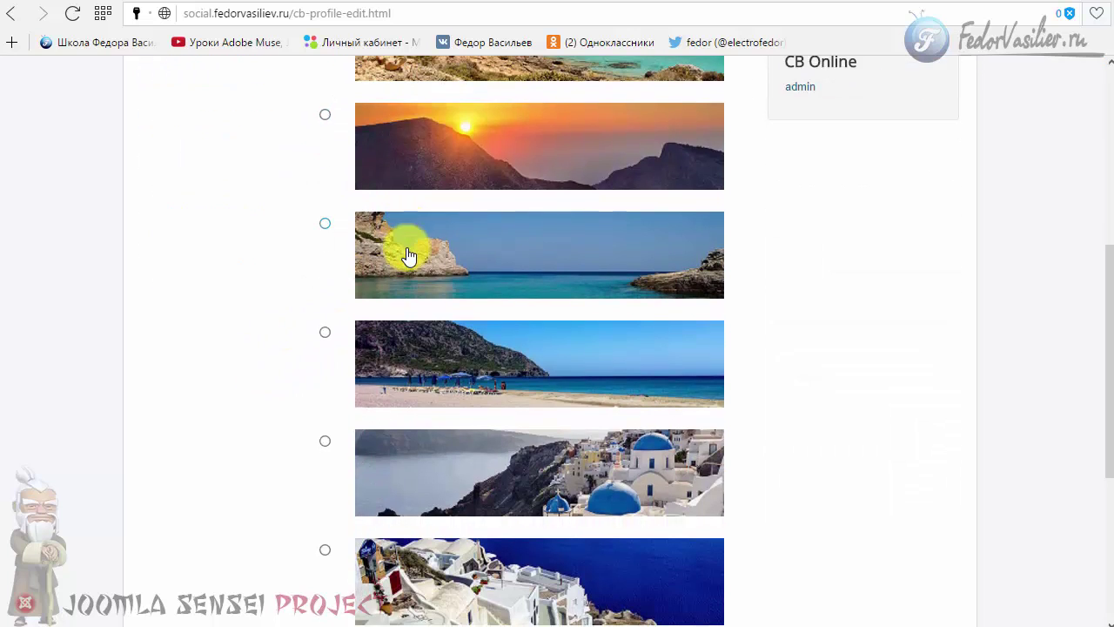
pyautogui.scroll(-3, 405, 348)
pyautogui.scroll(10, 391, 373)
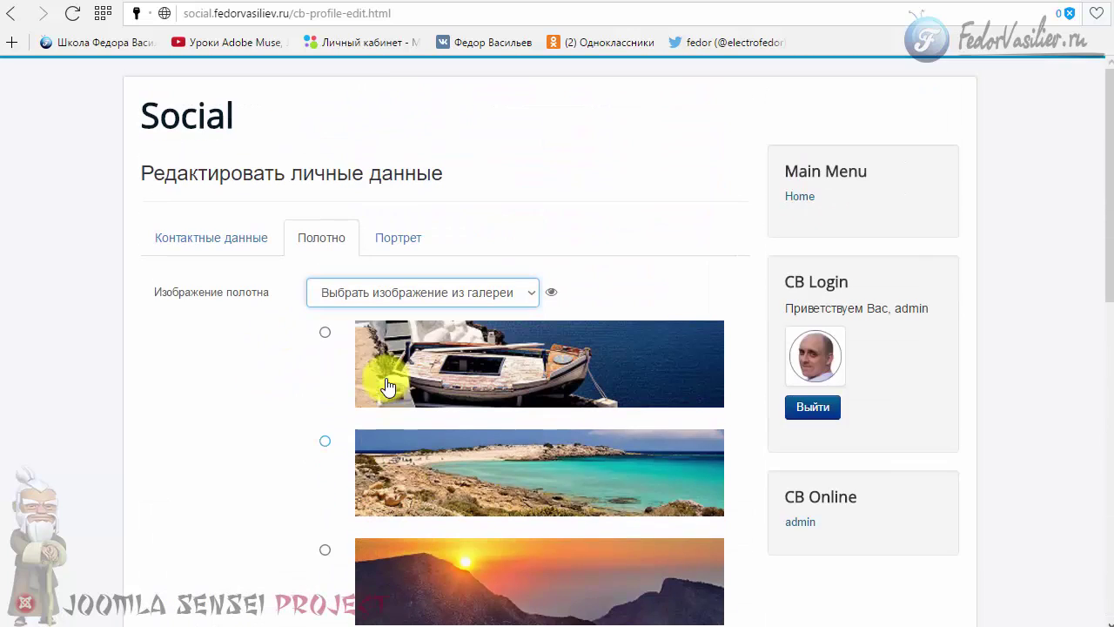
pyautogui.click(364, 301)
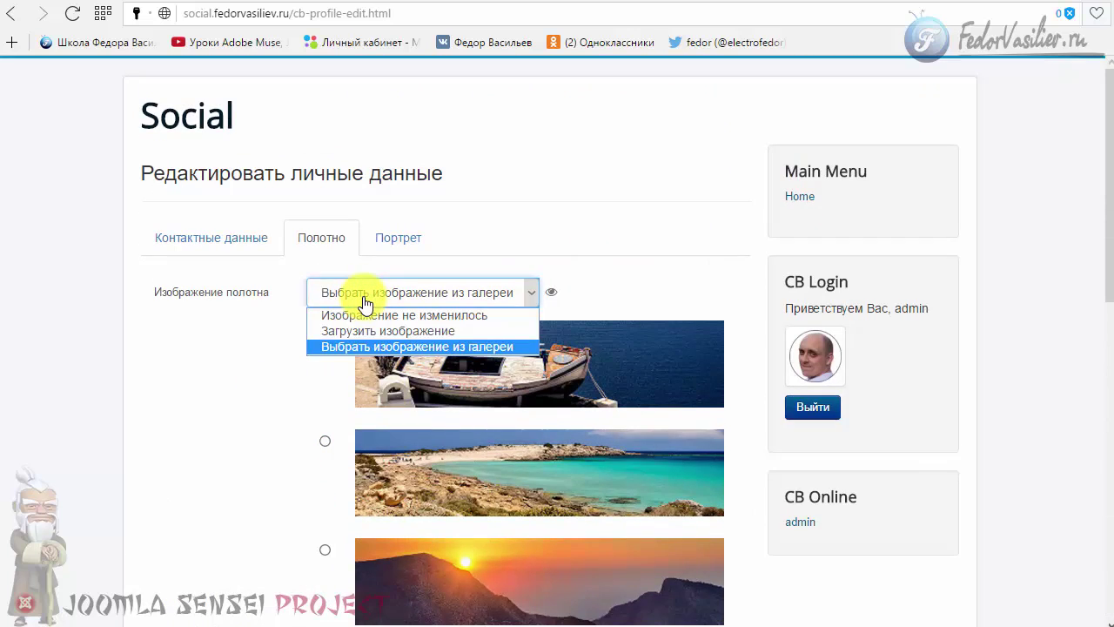
pyautogui.click(360, 333)
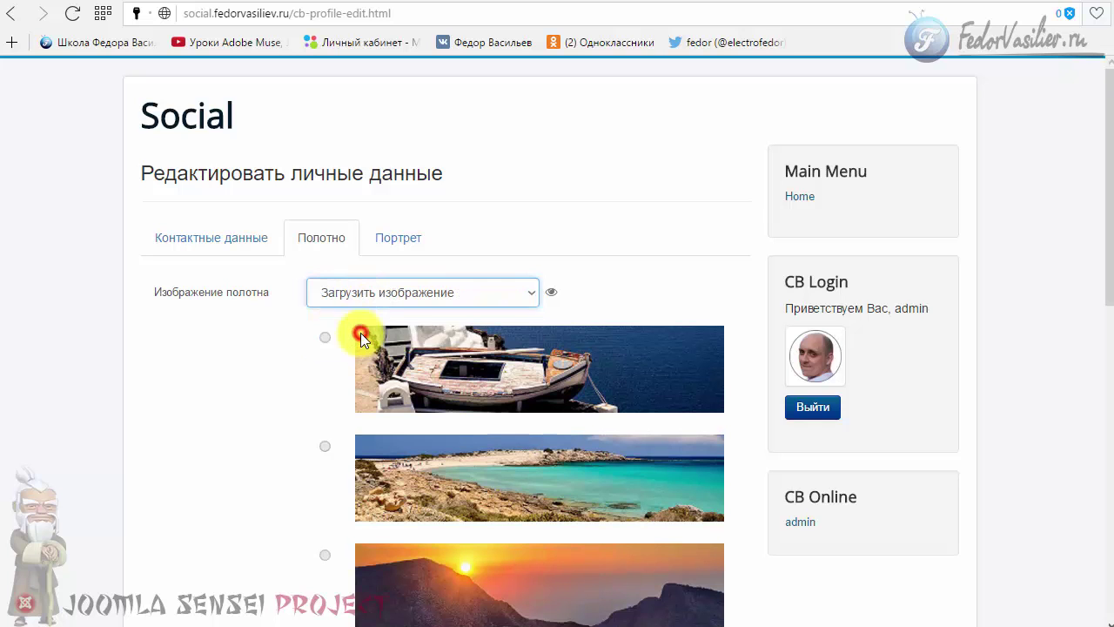
pyautogui.click(435, 301)
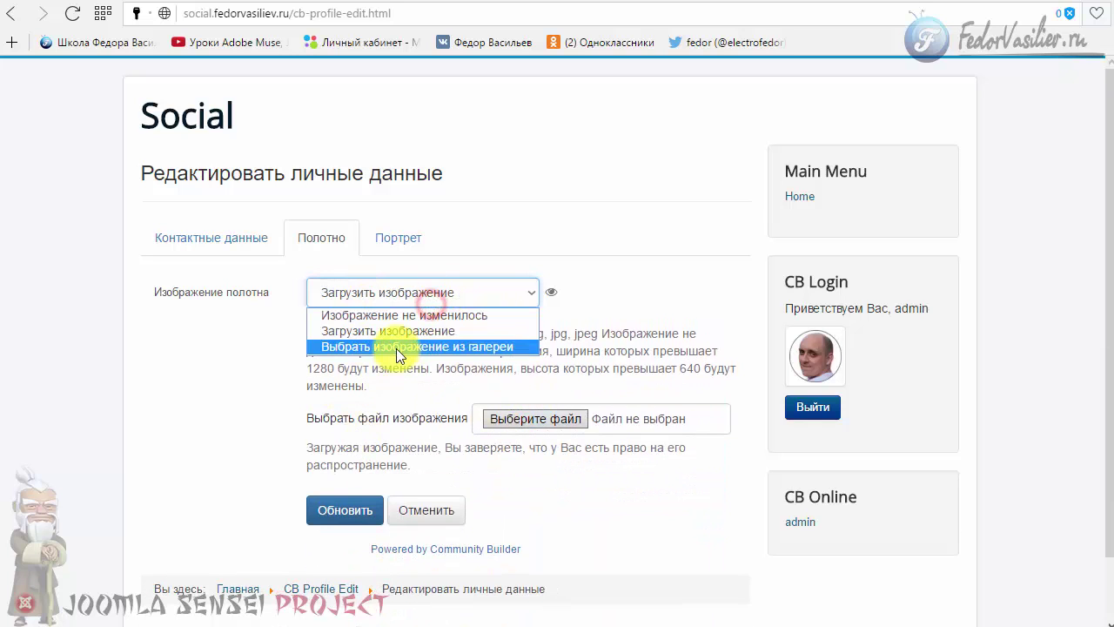
pyautogui.click(313, 353)
pyautogui.scroll(-5, 245, 353)
pyautogui.scroll(-5, 245, 353)
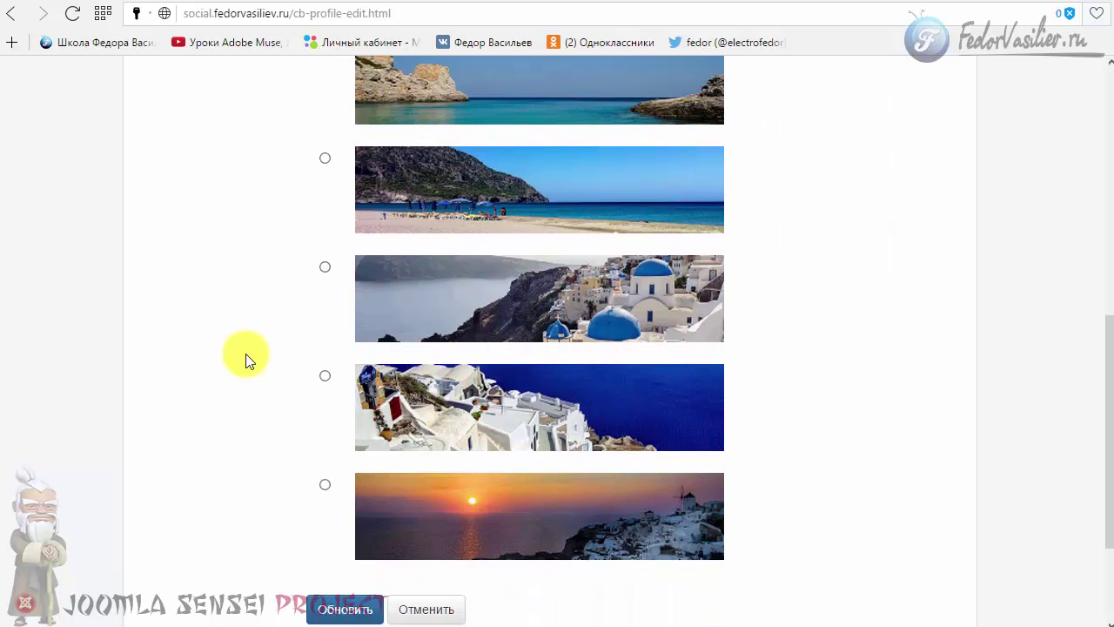
pyautogui.scroll(5, 245, 353)
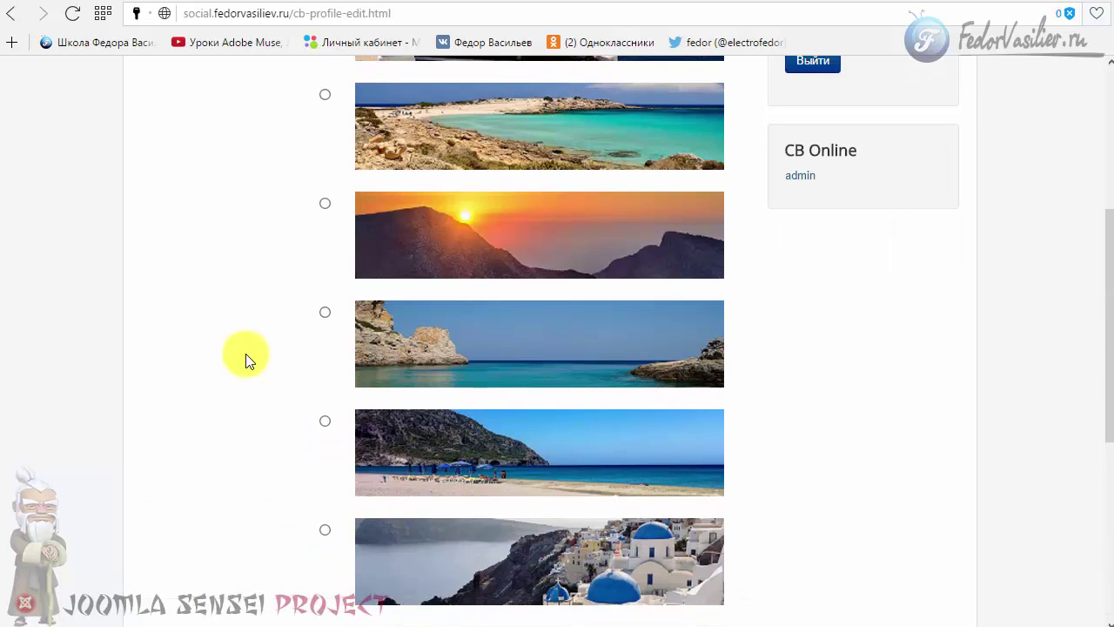
# - Tick the rocky-coast seascape in the gallery and save the profile
pyautogui.click(323, 314)
pyautogui.scroll(-5, 226, 335)
pyautogui.click(328, 440)
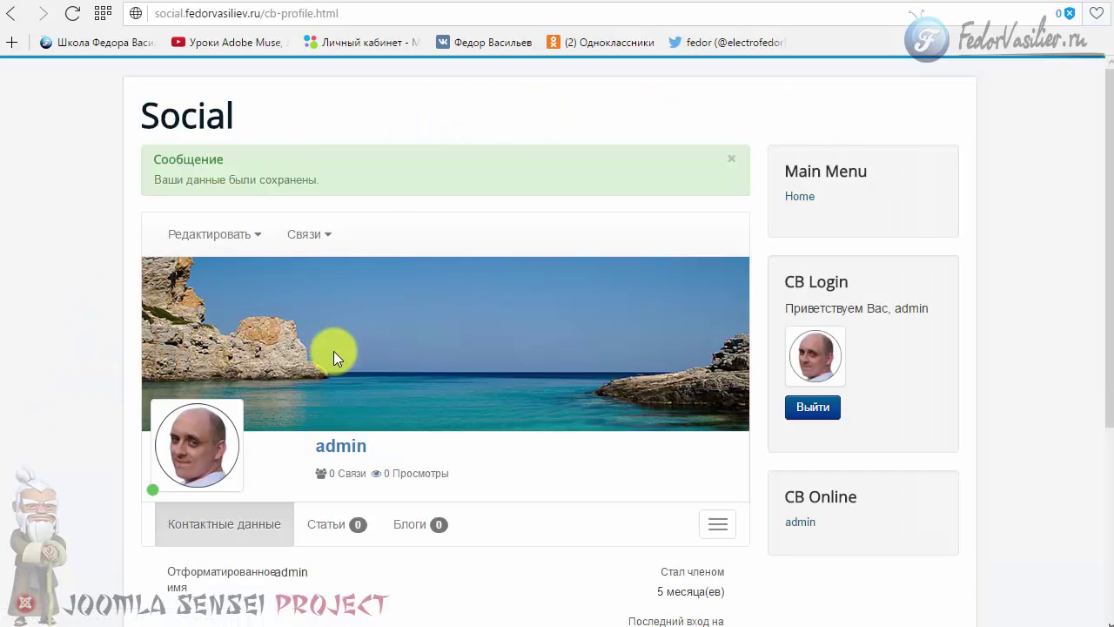
# - Reopen the profile edit form and review the contact name and e-mail values
pyautogui.scroll(-4, 326, 353)
pyautogui.scroll(3, 328, 355)
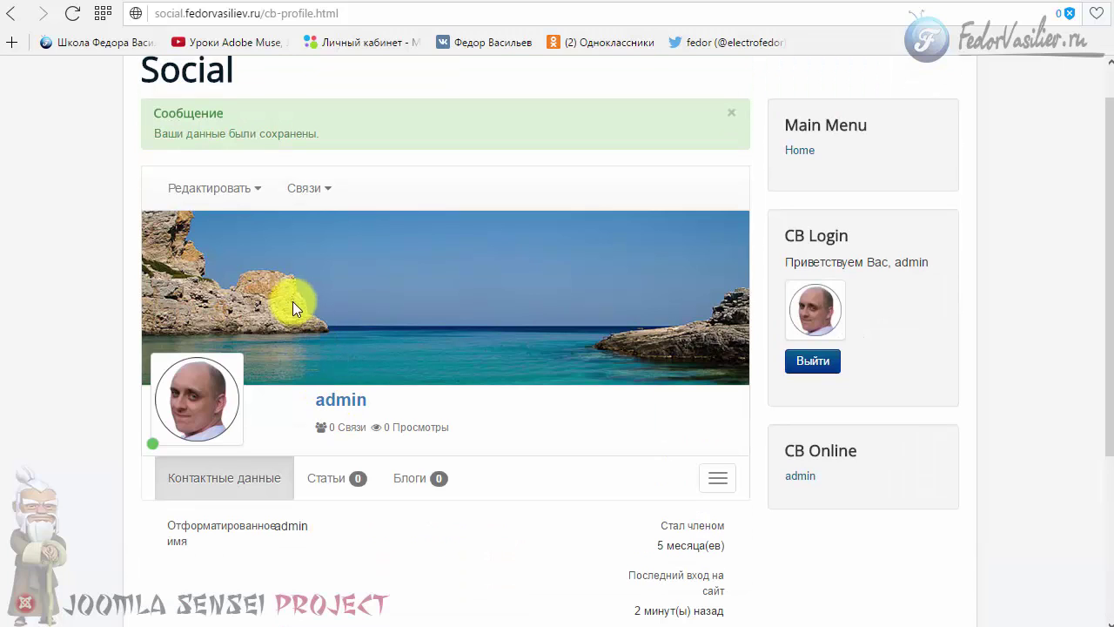
pyautogui.click(228, 197)
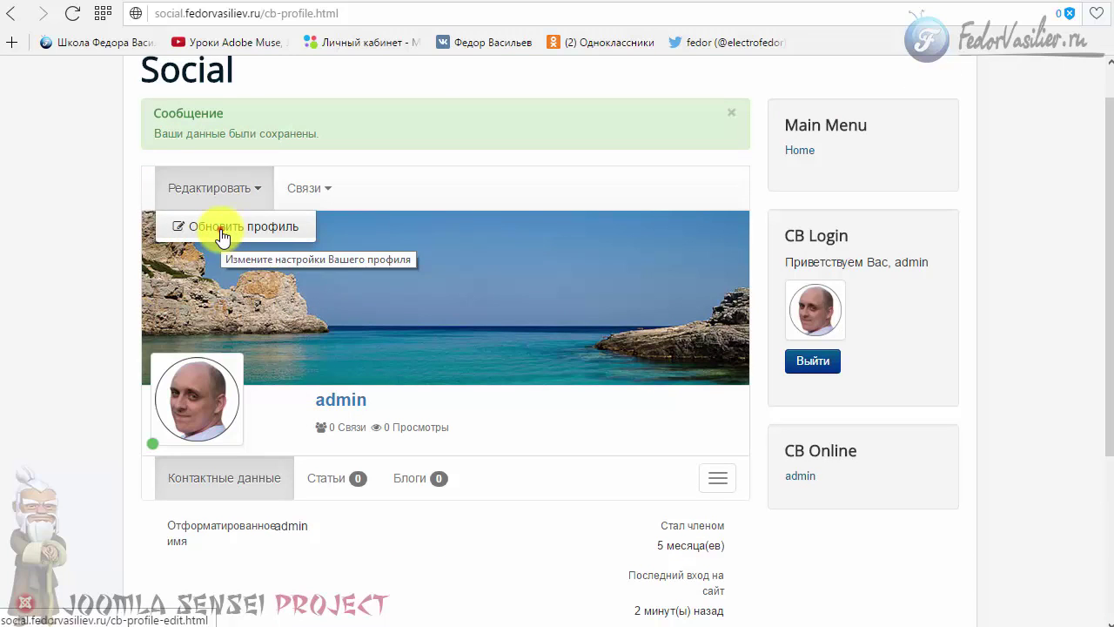
pyautogui.click(223, 234)
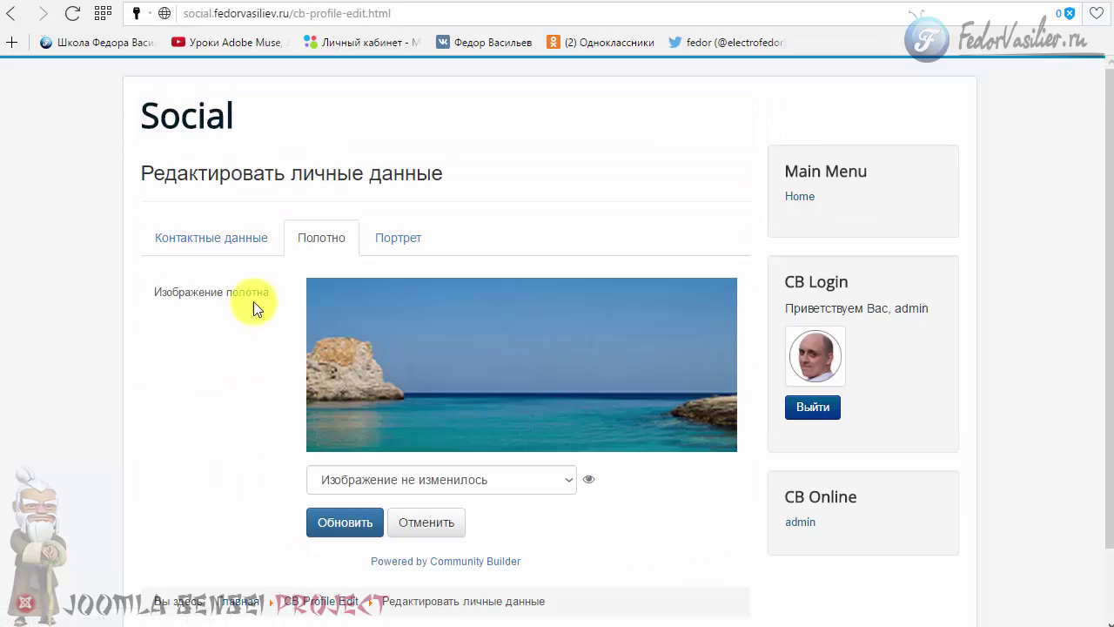
pyautogui.click(240, 233)
pyautogui.scroll(-3, 224, 338)
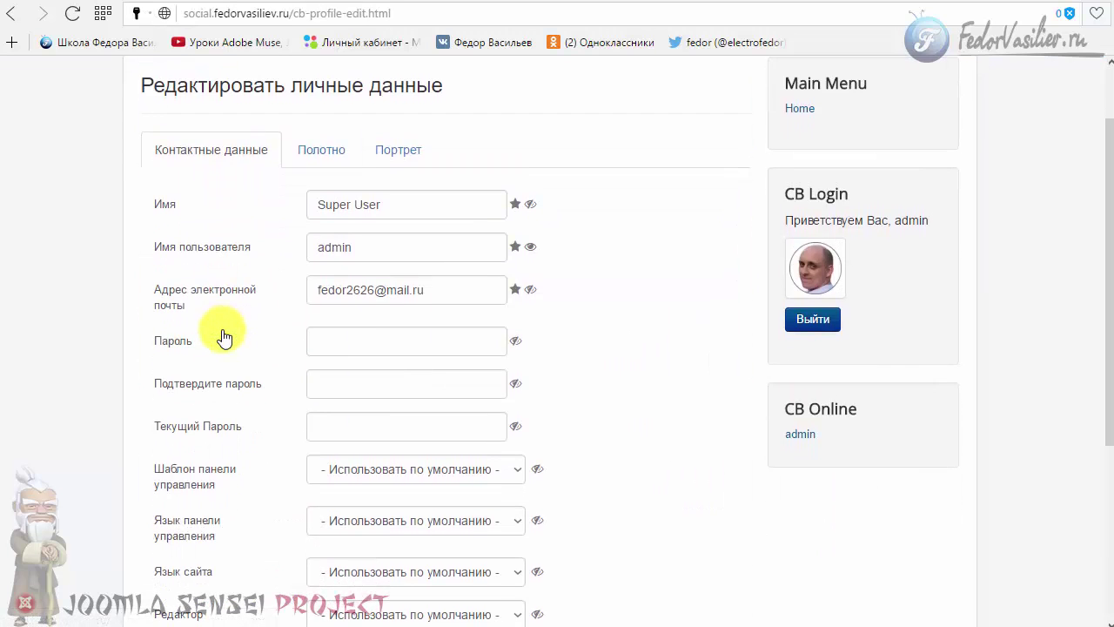
pyautogui.scroll(2, 225, 337)
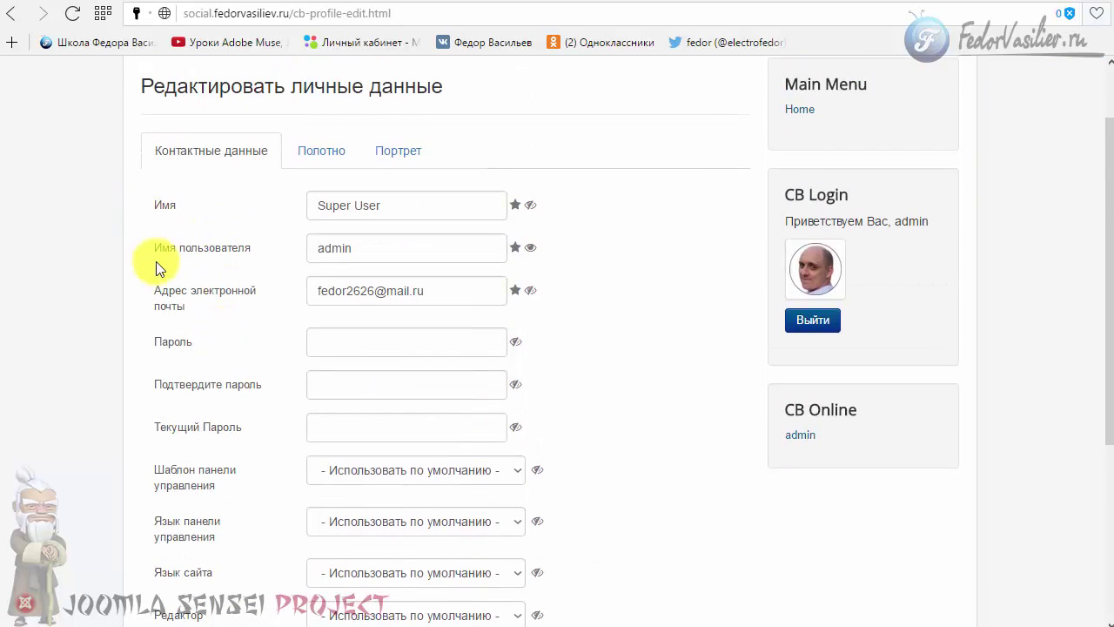
pyautogui.moveTo(435, 287); pyautogui.dragTo(316, 279)
pyautogui.click(355, 246)
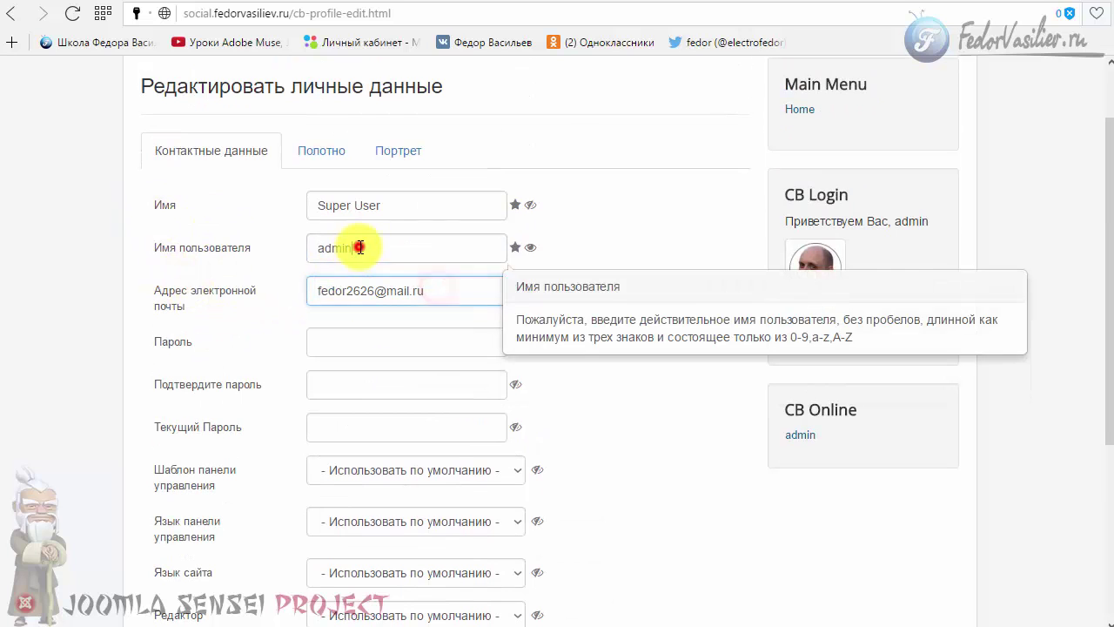
pyautogui.moveTo(418, 202); pyautogui.dragTo(313, 199)
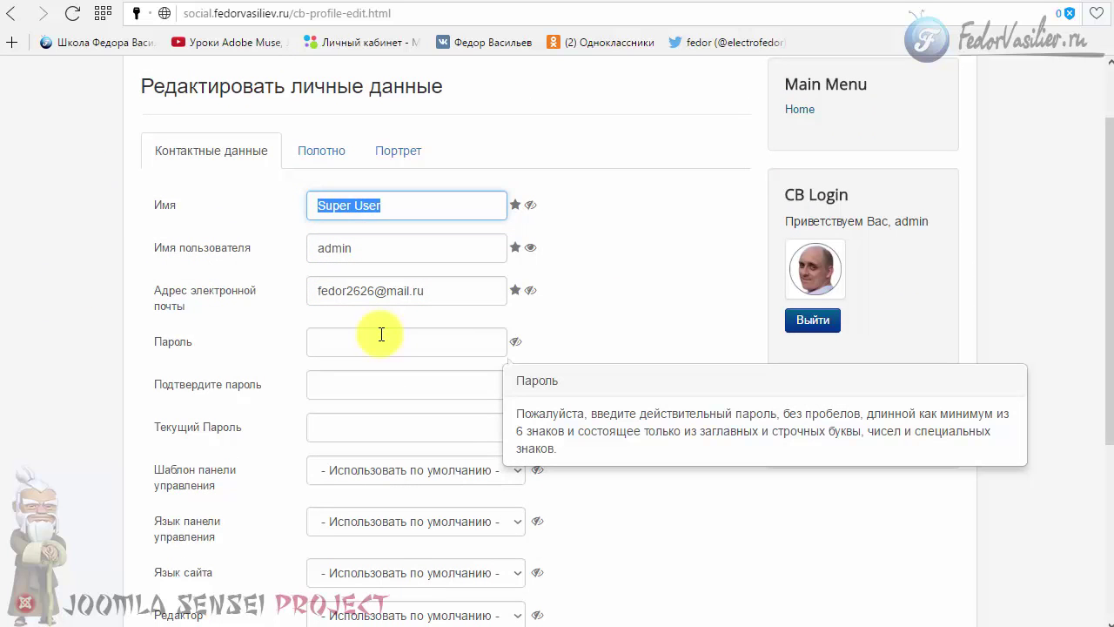
# - Leave the help site, Backend Template and Time Zone settings at their defaults
pyautogui.scroll(-3, 614, 304)
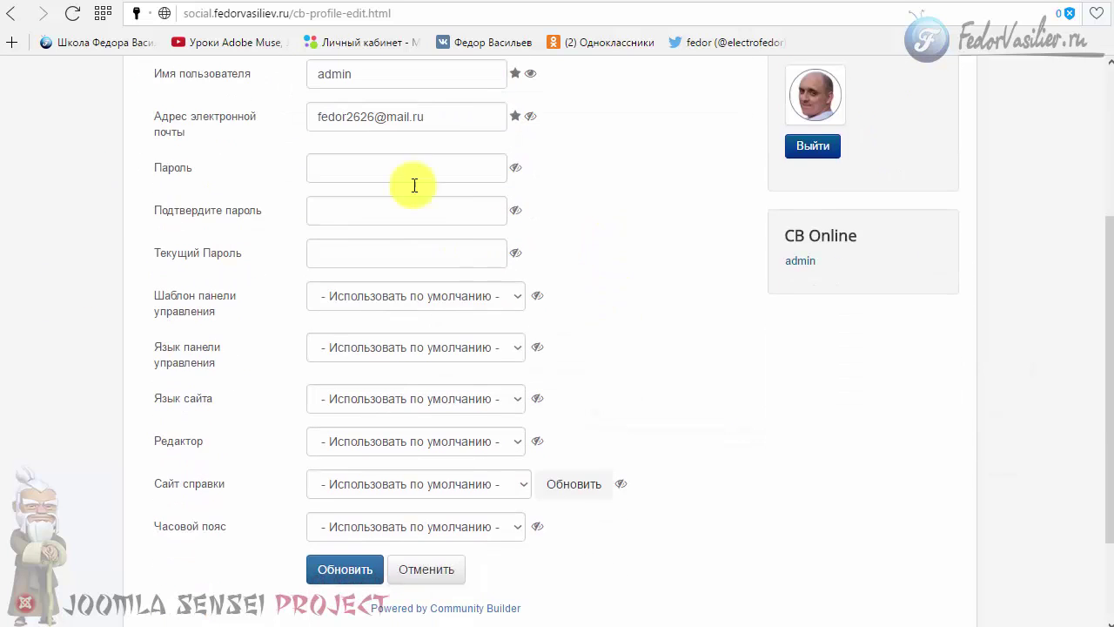
pyautogui.scroll(-1, 660, 251)
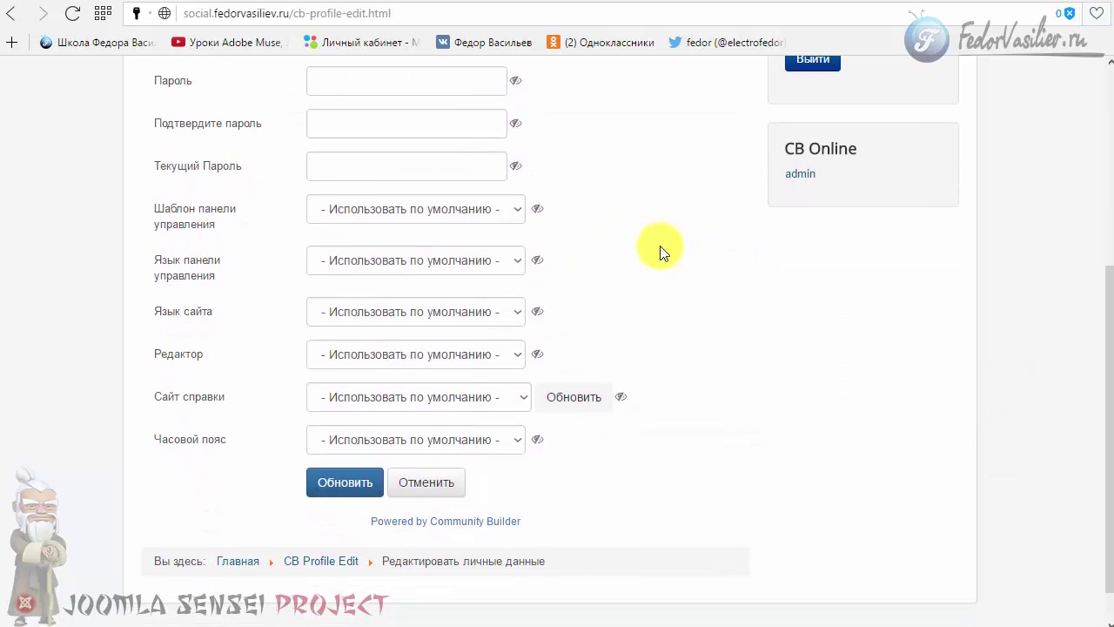
pyautogui.click(511, 399)
pyautogui.click(512, 401)
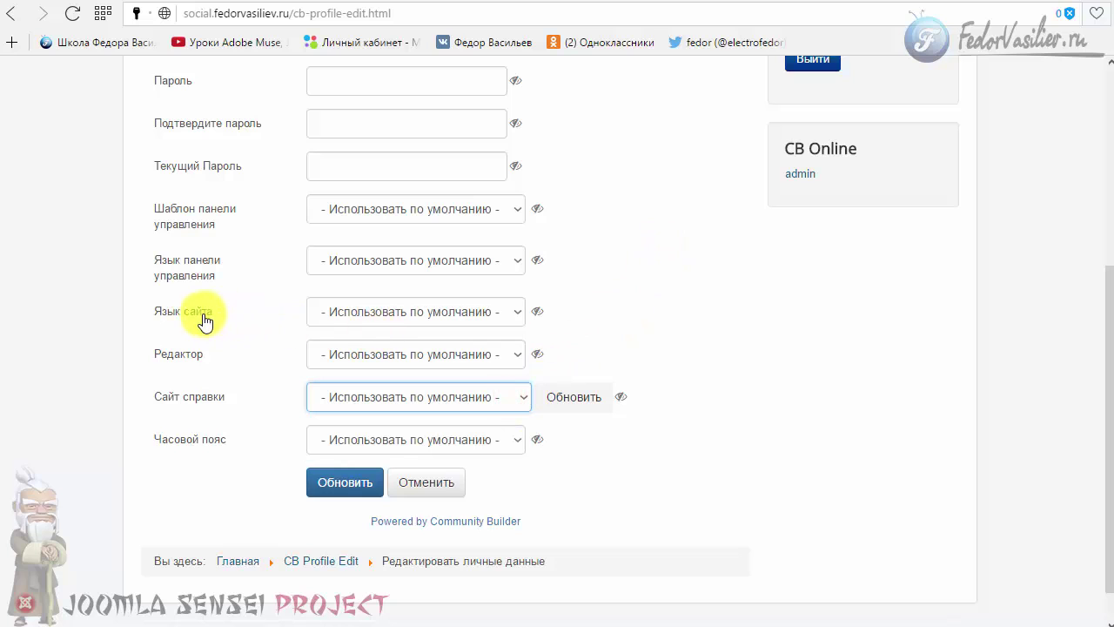
pyautogui.click(431, 217)
pyautogui.click(425, 228)
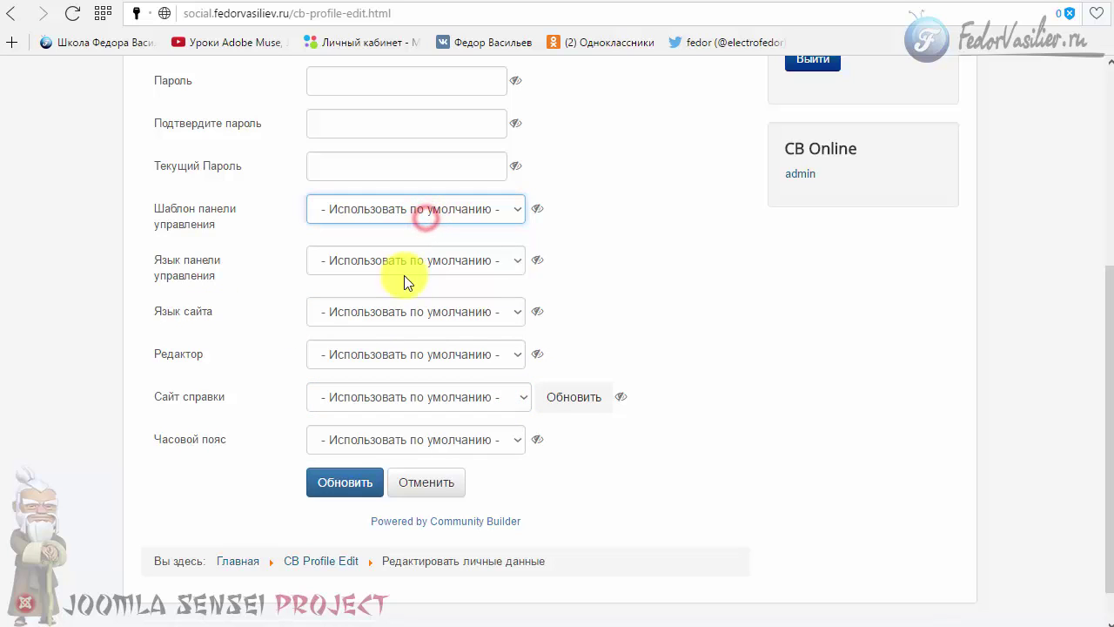
pyautogui.click(377, 442)
pyautogui.click(374, 440)
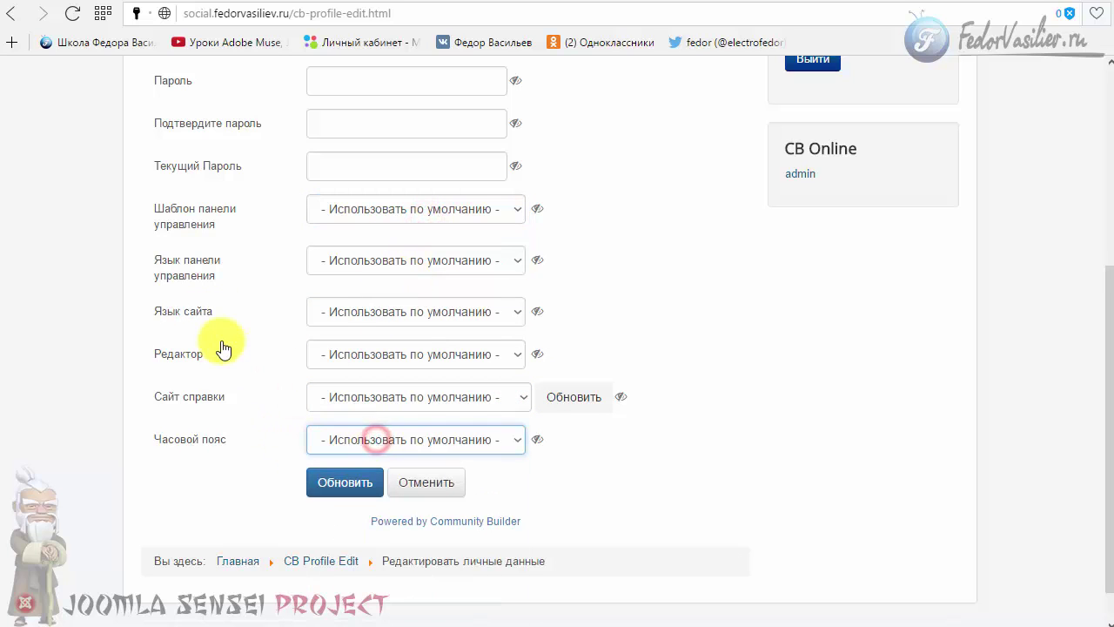
# - Return to the admin browser tab showing the CB configuration
pyautogui.scroll(2, 529, 174)
pyautogui.scroll(-3, 479, 293)
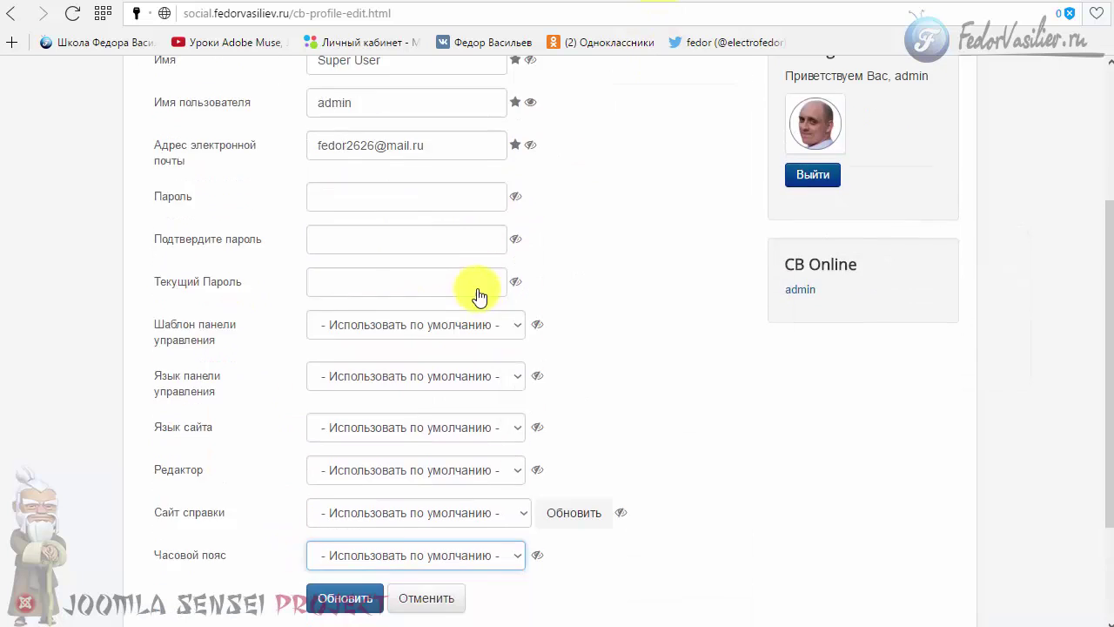
pyautogui.click(692, 0)
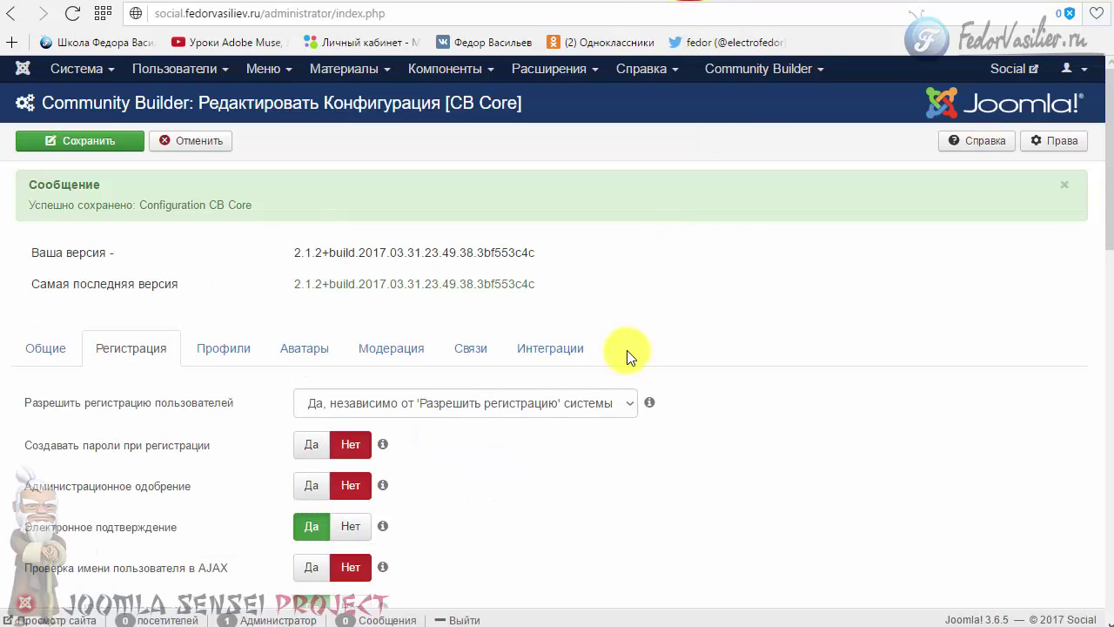
# - Open the Profiles settings of the Community Builder configuration
pyautogui.click(246, 353)
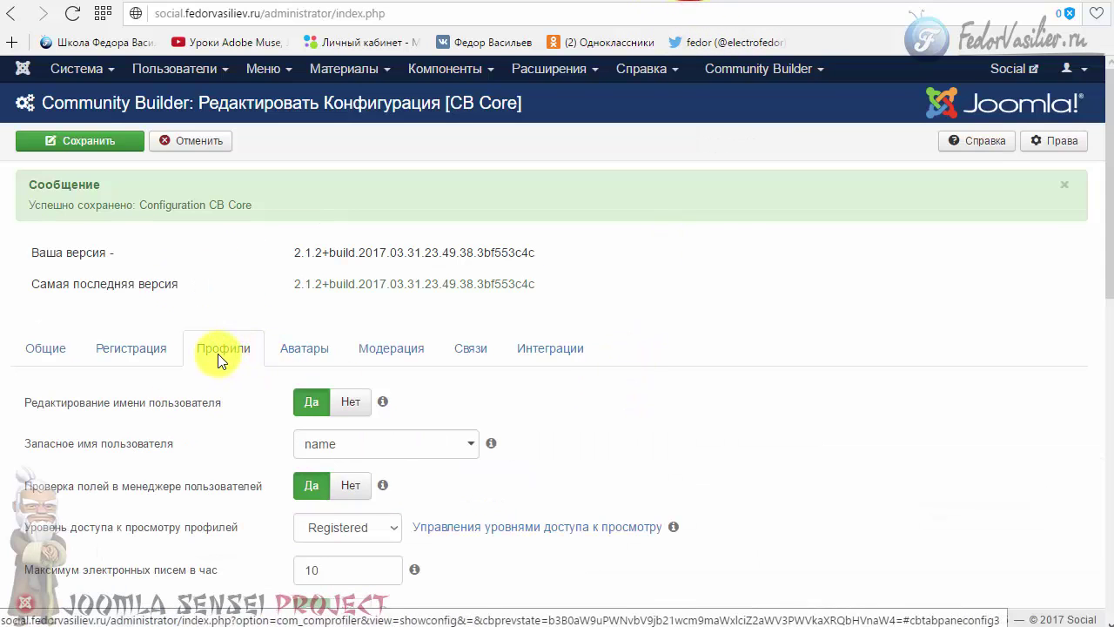
pyautogui.scroll(-2, 228, 181)
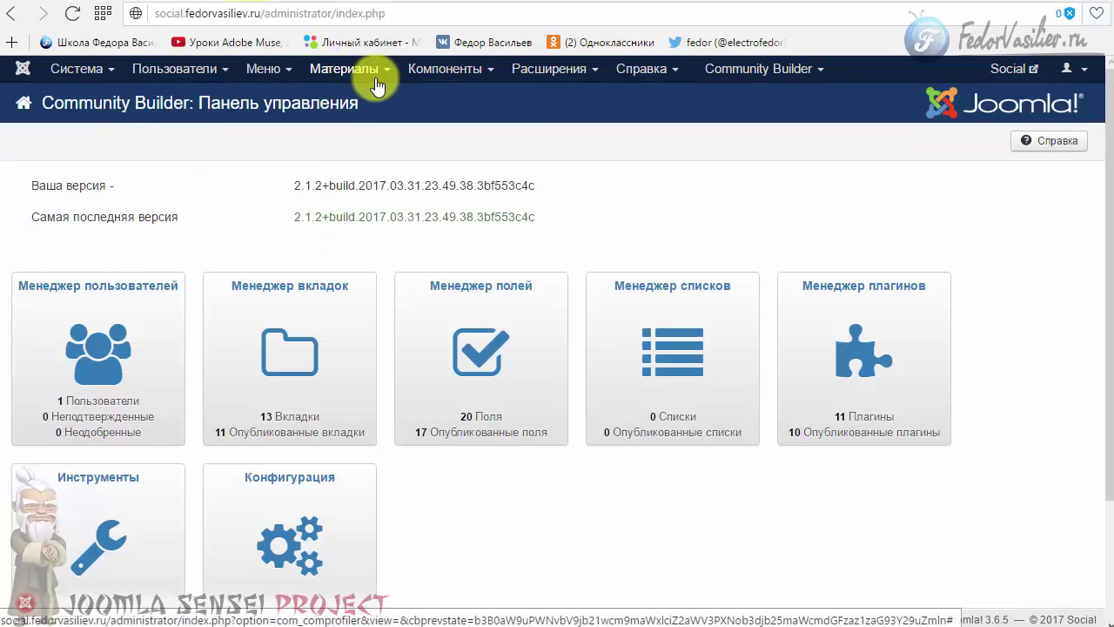
pyautogui.click(435, 70)
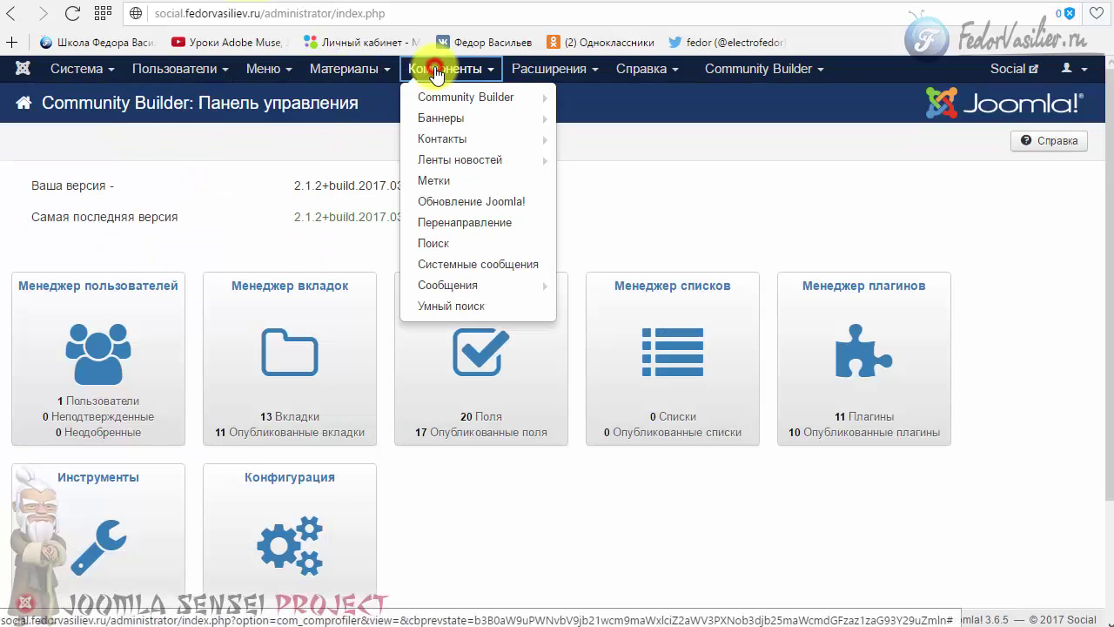
pyautogui.click(249, 174)
pyautogui.scroll(-2, 236, 299)
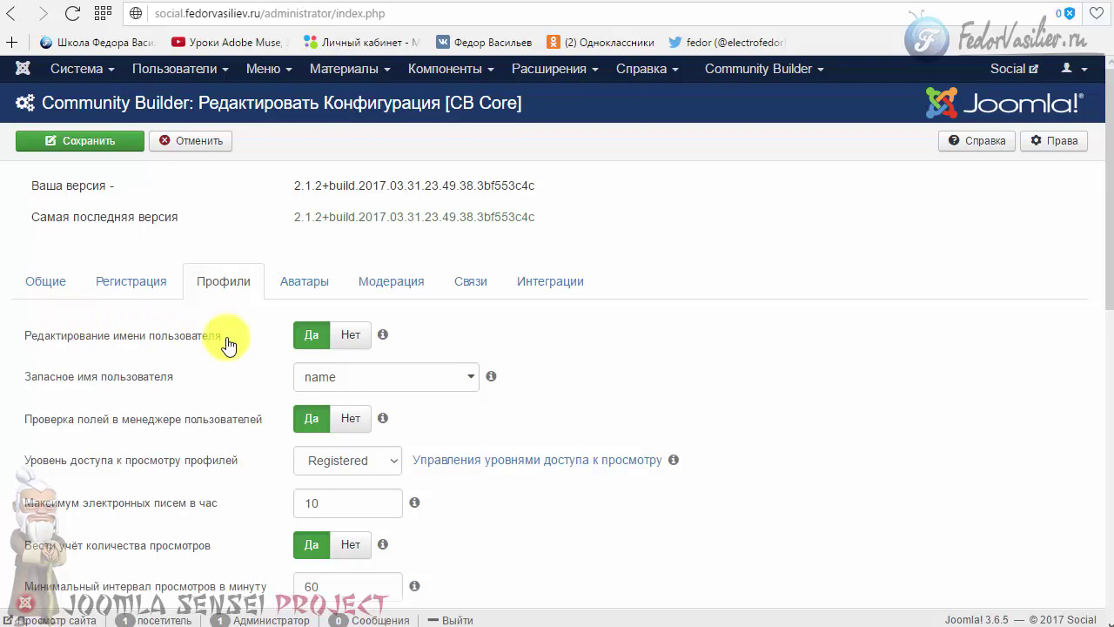
pyautogui.click(204, 285)
pyautogui.scroll(-9, 209, 287)
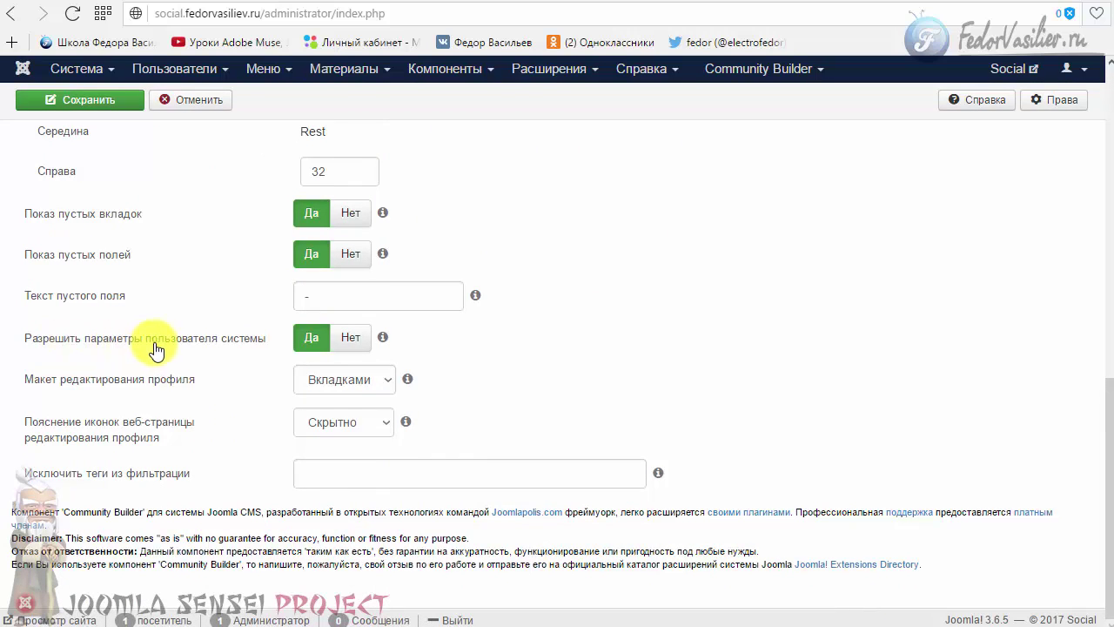
# - Set 'Allow system user parameters' to Нет, save, and reload the front-end profile edit page
pyautogui.click(351, 338)
pyautogui.click(124, 100)
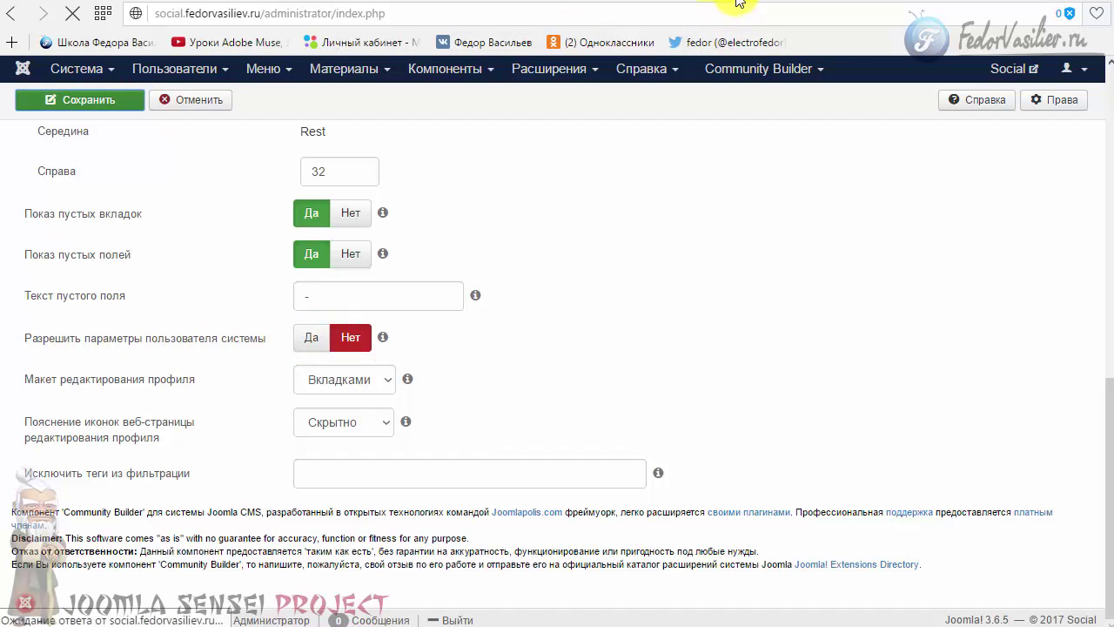
pyautogui.click(736, 3)
pyautogui.press('F5')
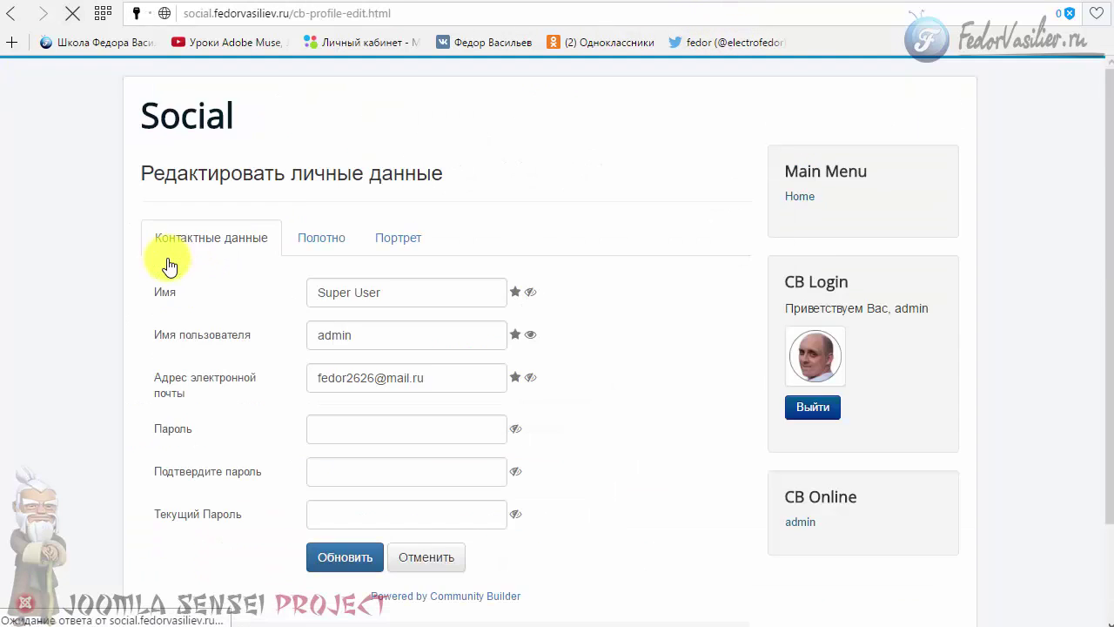
# - Review the Portrait, Canvas and Contact tabs of the profile edit page, then select the prefilled login username
pyautogui.scroll(-3, 169, 265)
pyautogui.scroll(2, 412, 388)
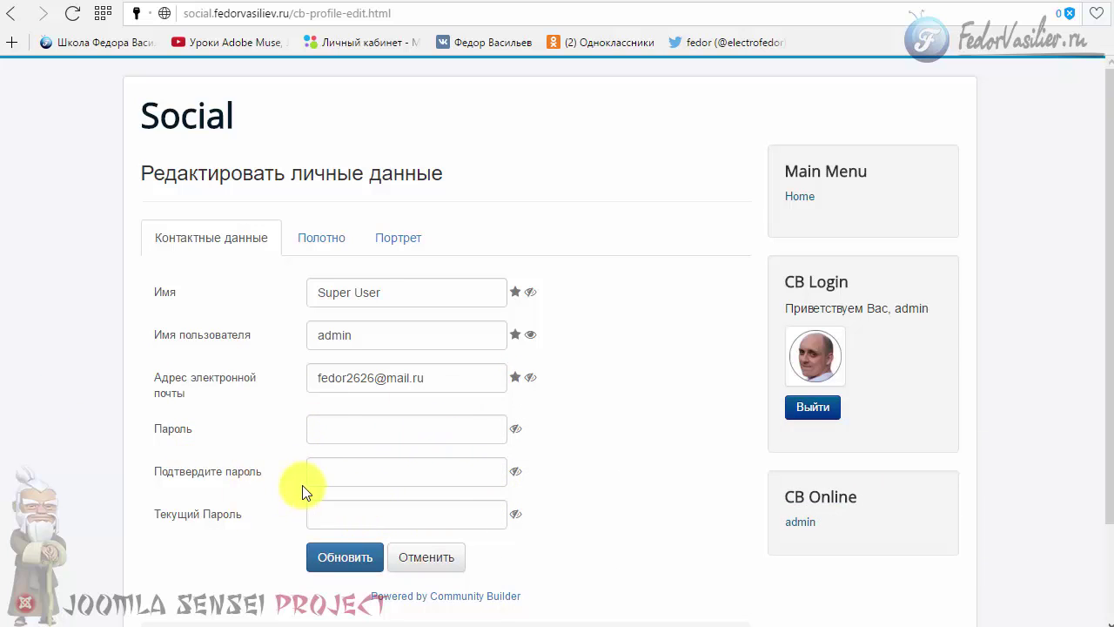
pyautogui.click(398, 237)
pyautogui.click(320, 240)
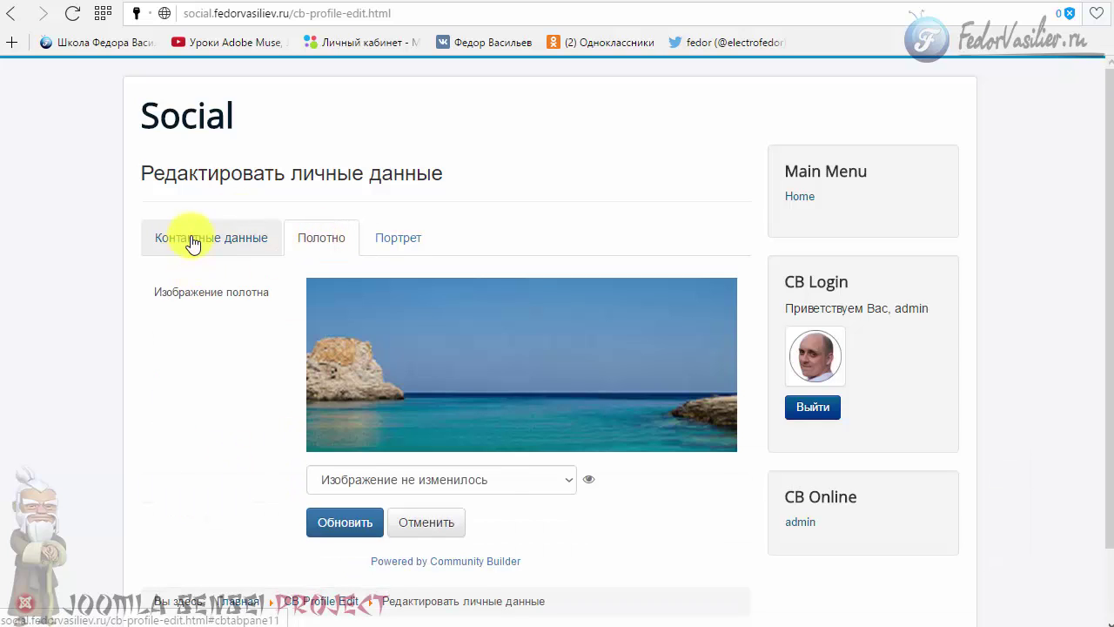
pyautogui.click(194, 238)
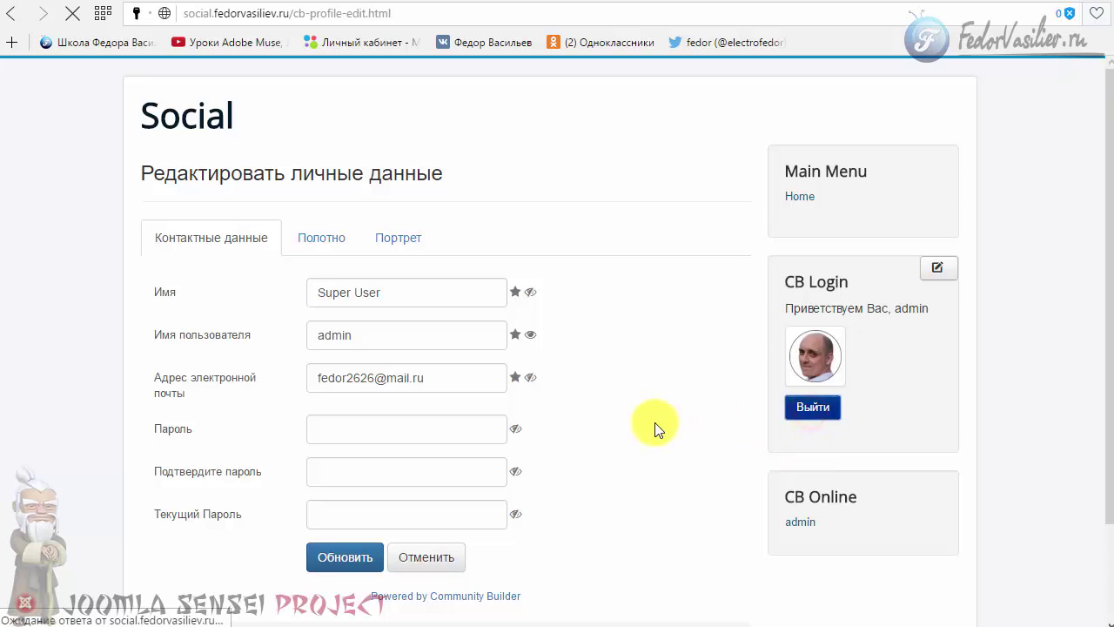
pyautogui.doubleClick(857, 306)
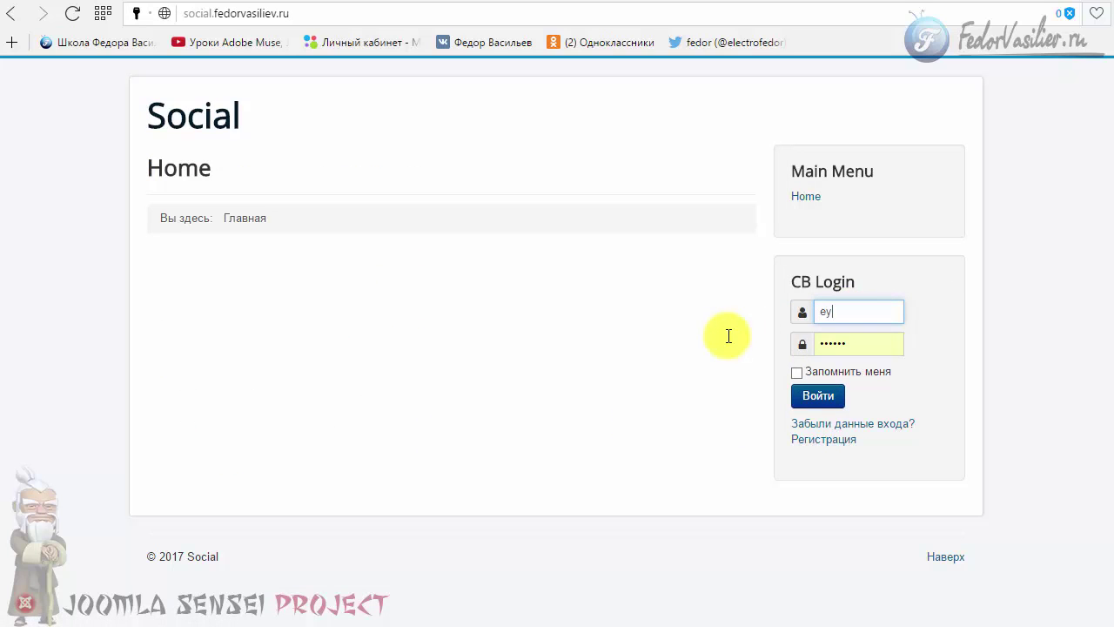
# - Replace the CB Login username with test
pyautogui.write('ey')
pyautogui.press('BackSpace')
pyautogui.press('BackSpace')
pyautogui.write('test')
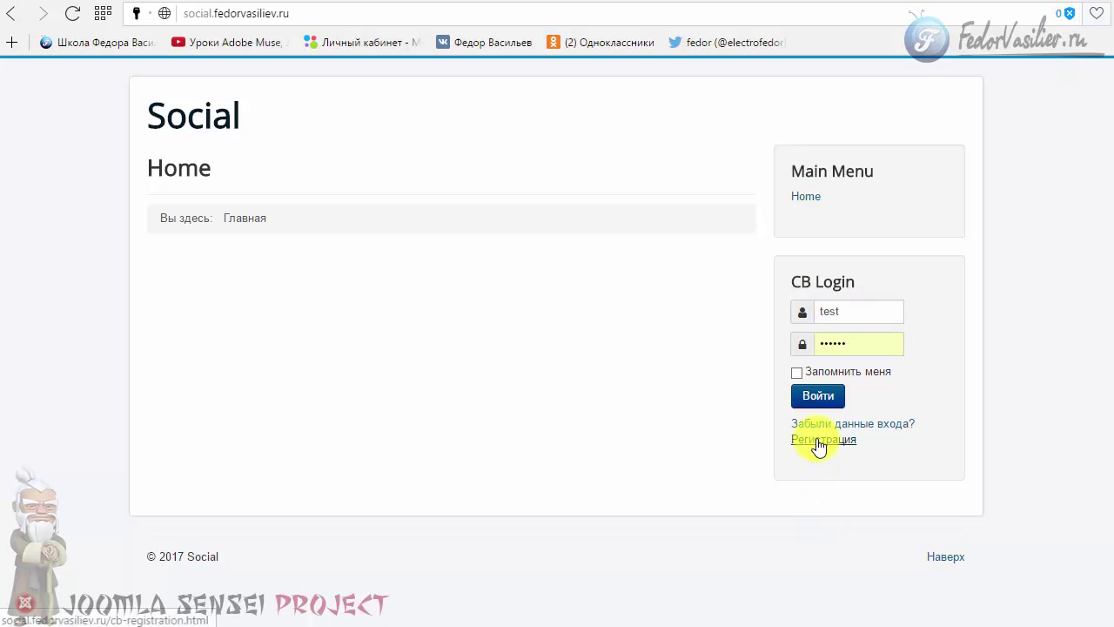
# - Register a front-end account named test, filling in e-mail, password and confirmation
pyautogui.click(814, 440)
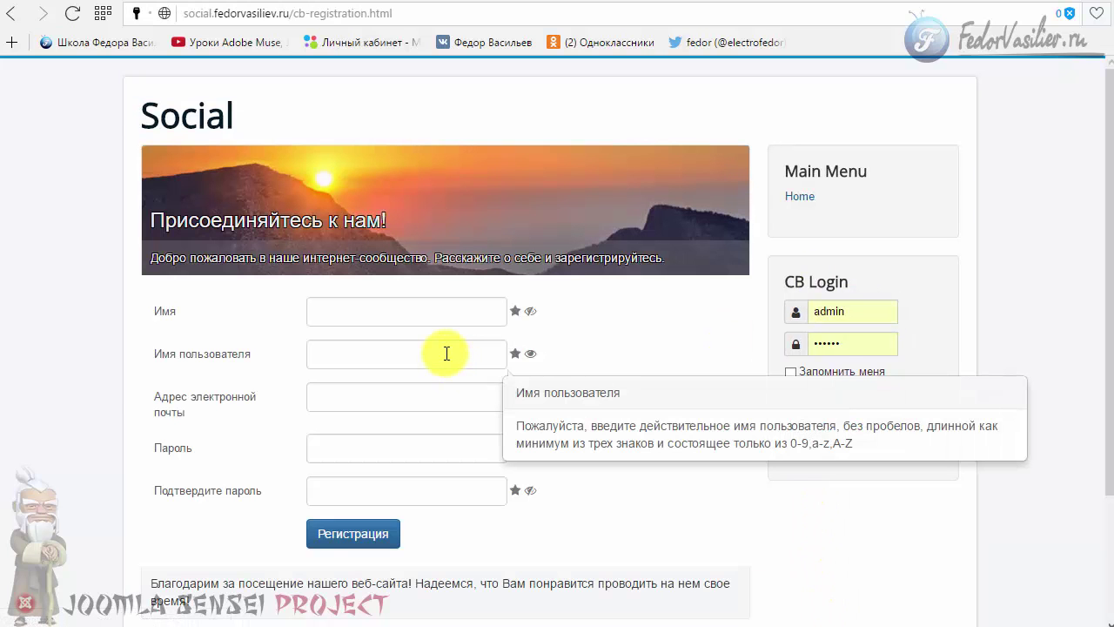
pyautogui.scroll(-1, 392, 287)
pyautogui.click(347, 231)
pyautogui.write('tes')
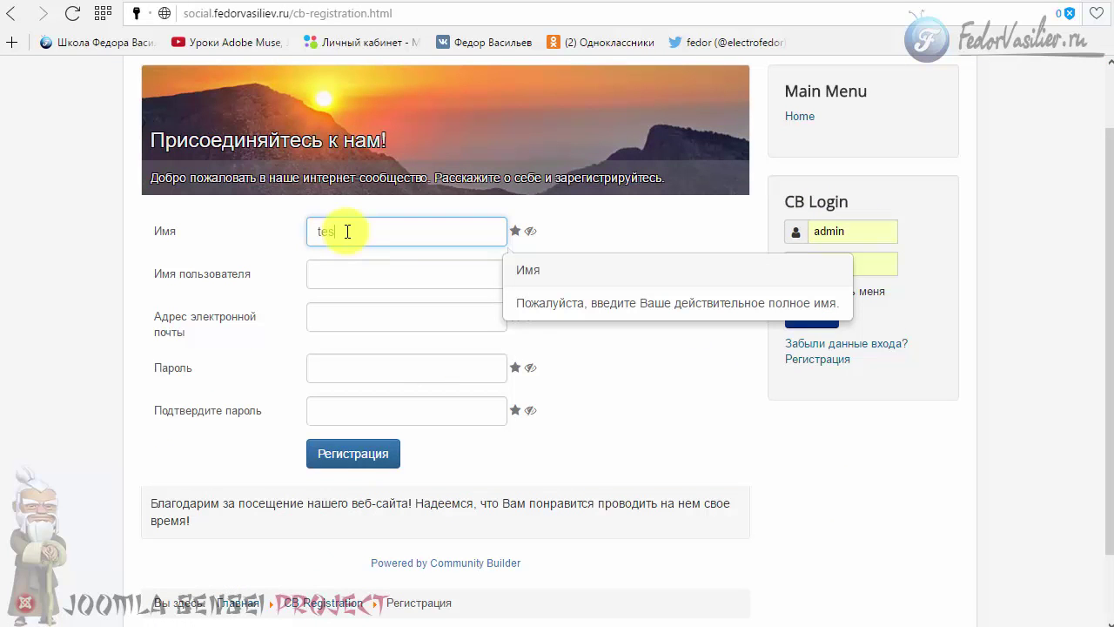
pyautogui.write('t')
pyautogui.press('Tab')
pyautogui.write('test')
pyautogui.click(338, 324)
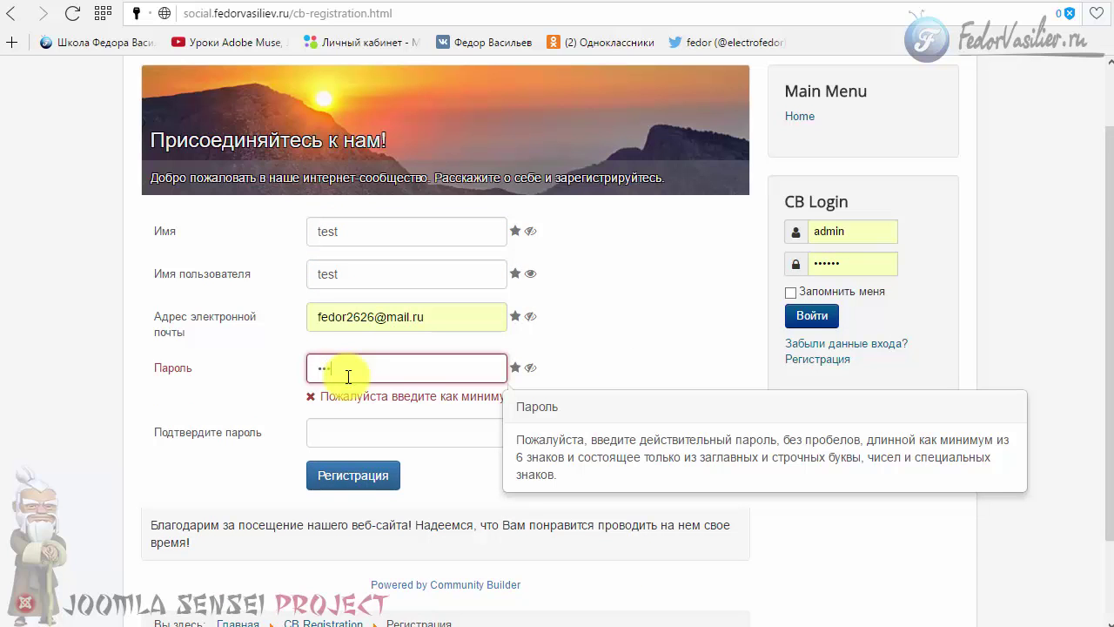
pyautogui.write('6')
pyautogui.press('Tab')
pyautogui.write('123456')
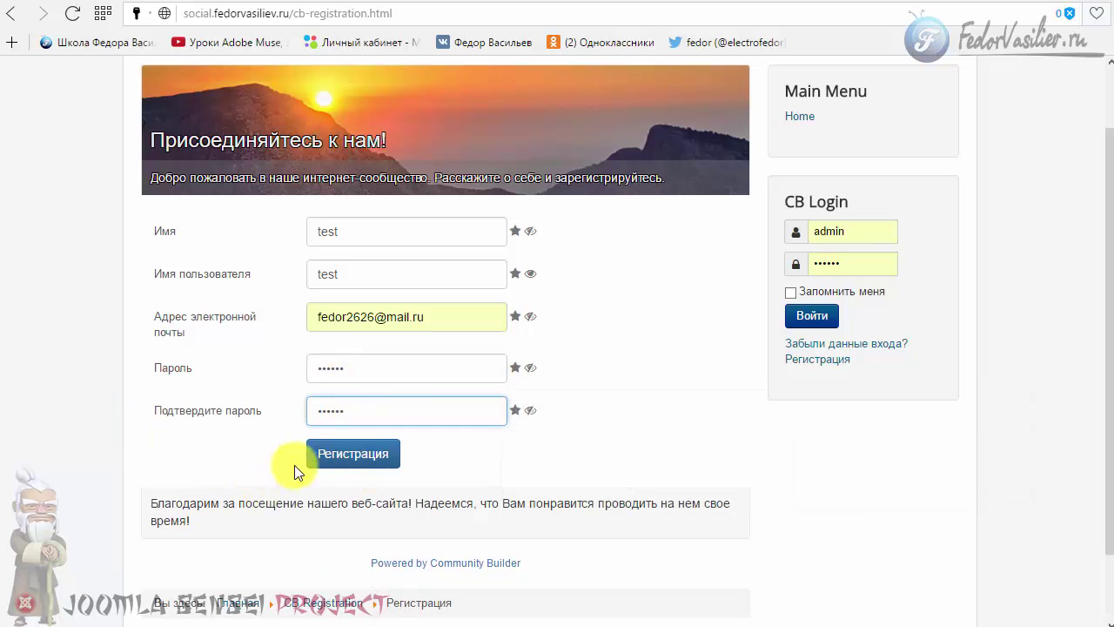
pyautogui.click(319, 451)
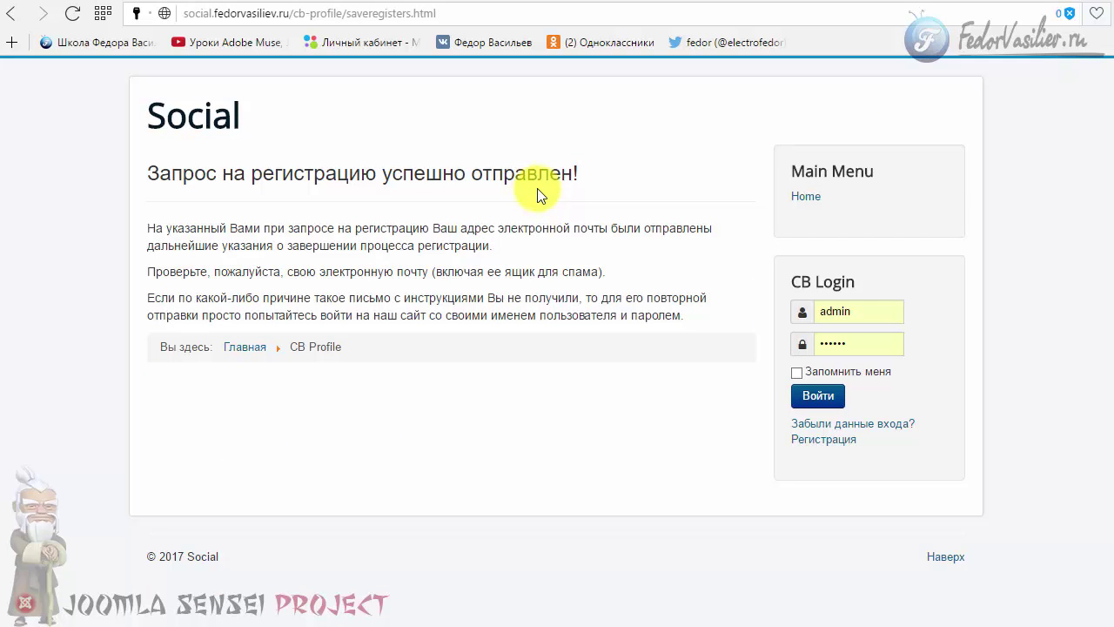
pyautogui.moveTo(273, 168); pyautogui.dragTo(582, 173)
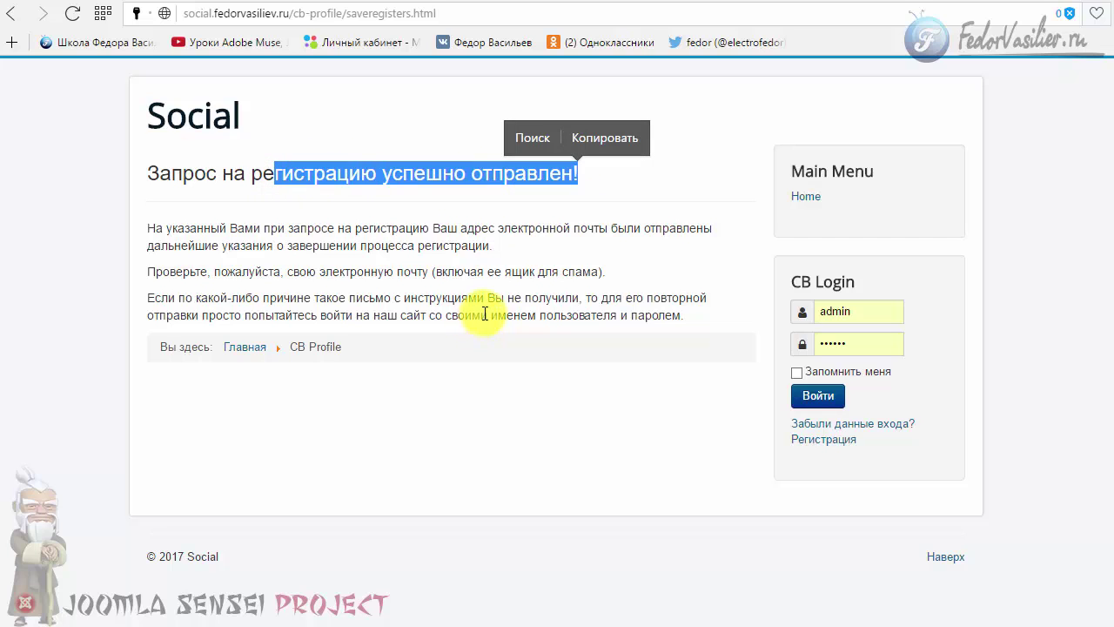
pyautogui.click(218, 183)
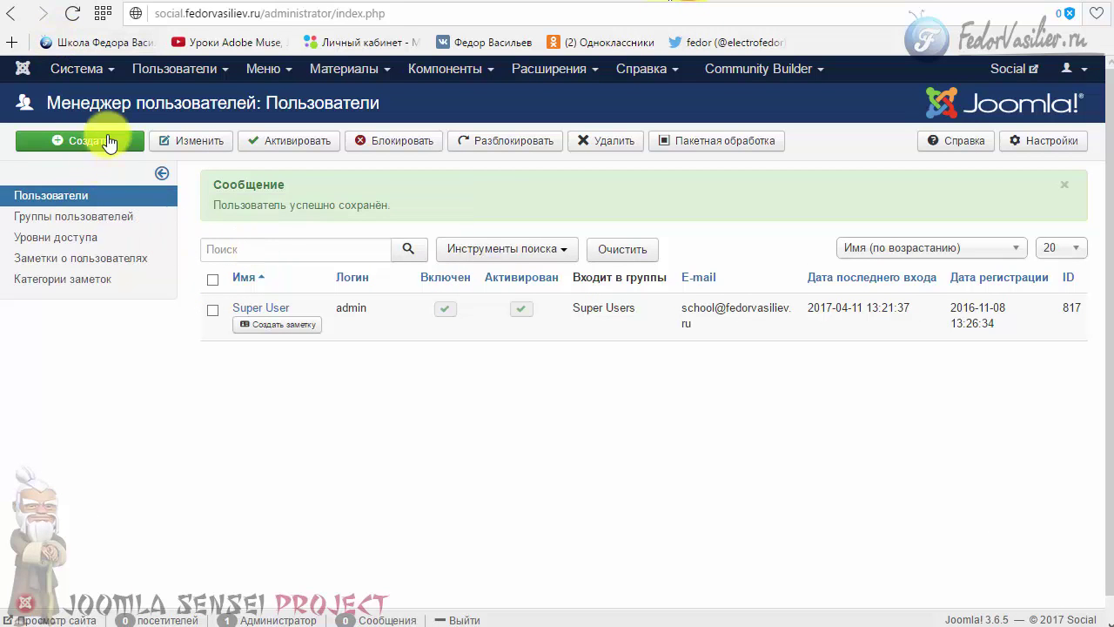
# - Reload the Users list and set the new test account to enabled and activated
pyautogui.click(168, 69)
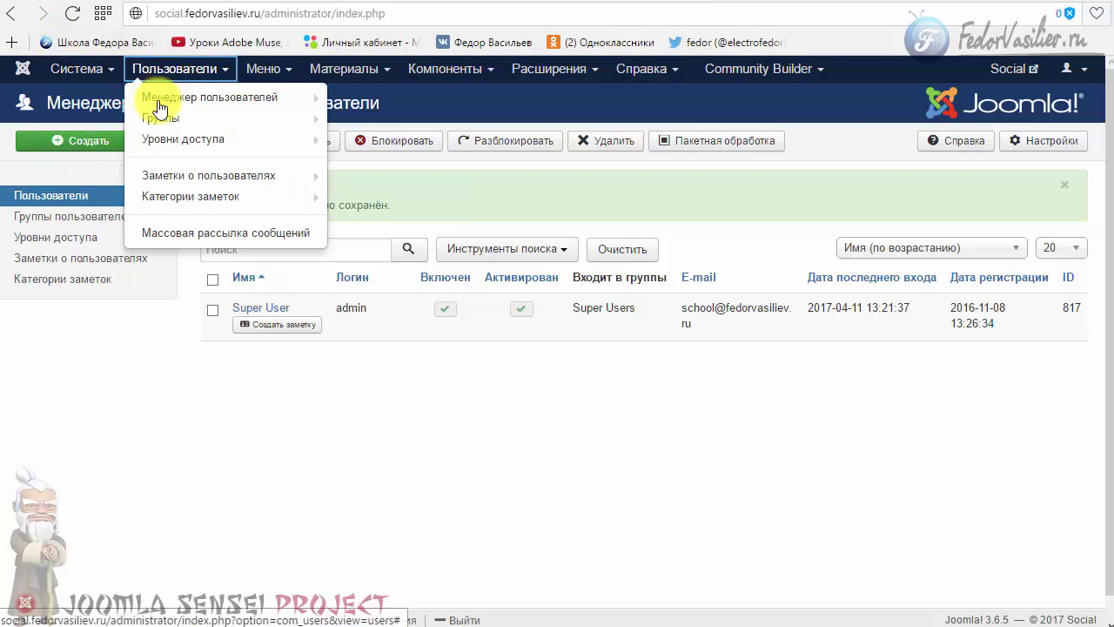
pyautogui.click(73, 13)
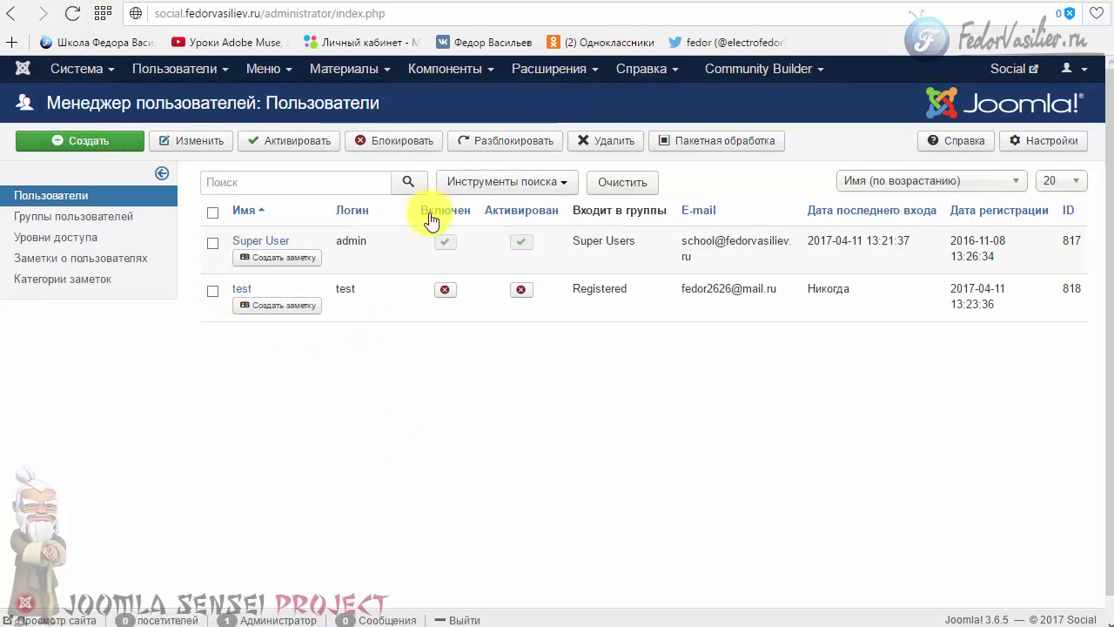
pyautogui.click(444, 289)
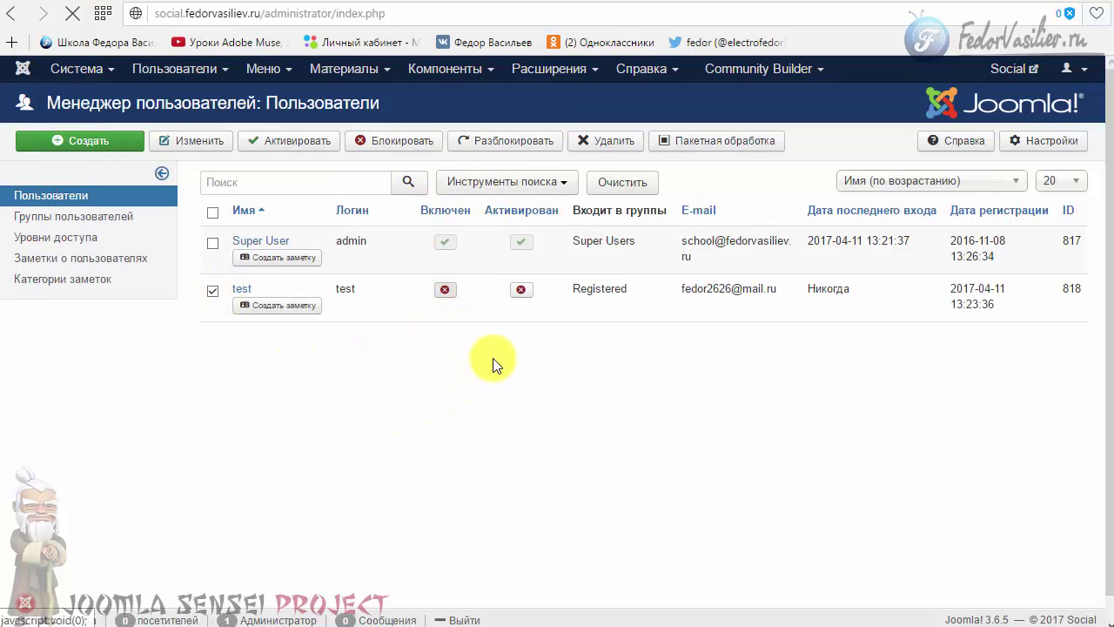
pyautogui.click(522, 357)
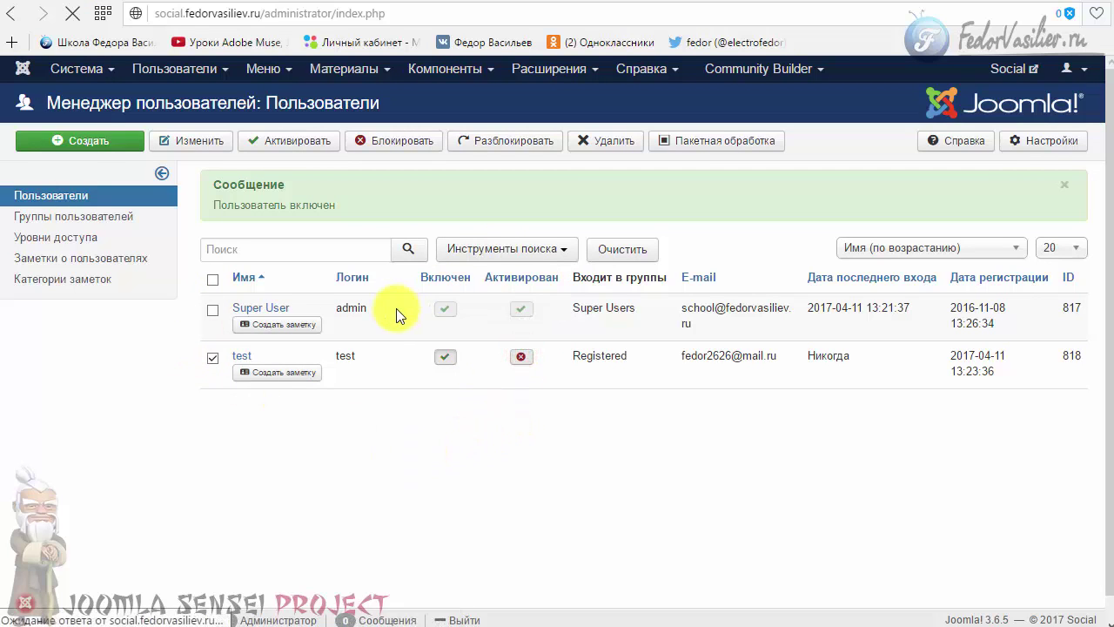
pyautogui.click(83, 140)
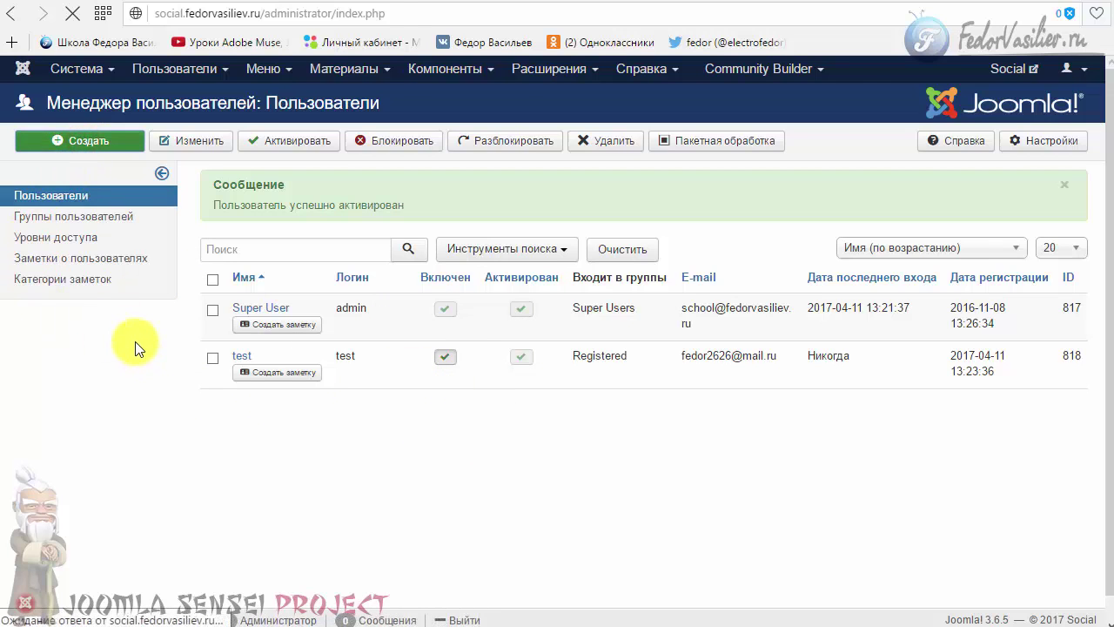
# - Enter test2 as the new user's name and copy it into the login field
pyautogui.click(201, 230)
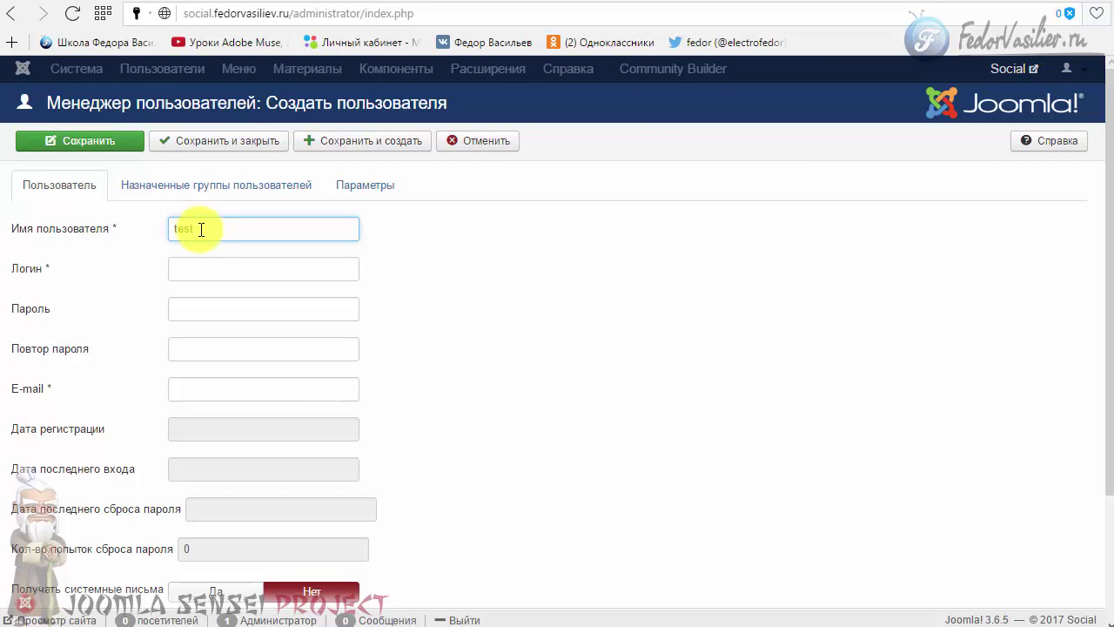
pyautogui.write('test2')
pyautogui.moveTo(217, 223); pyautogui.dragTo(195, 228)
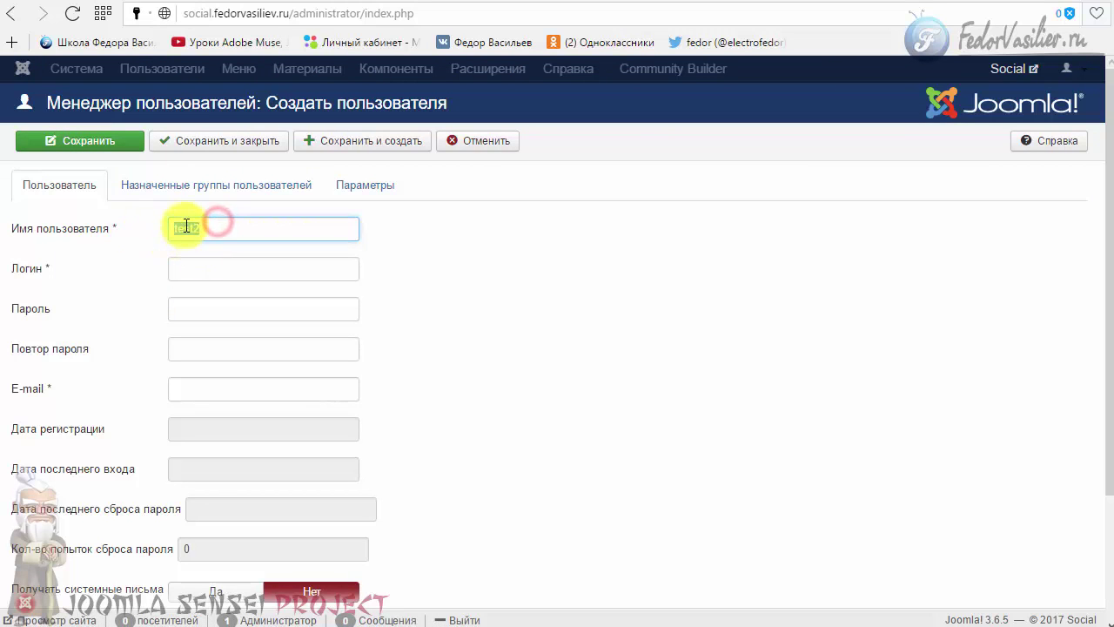
pyautogui.rightClick(187, 226)
pyautogui.click(232, 256)
pyautogui.click(217, 270)
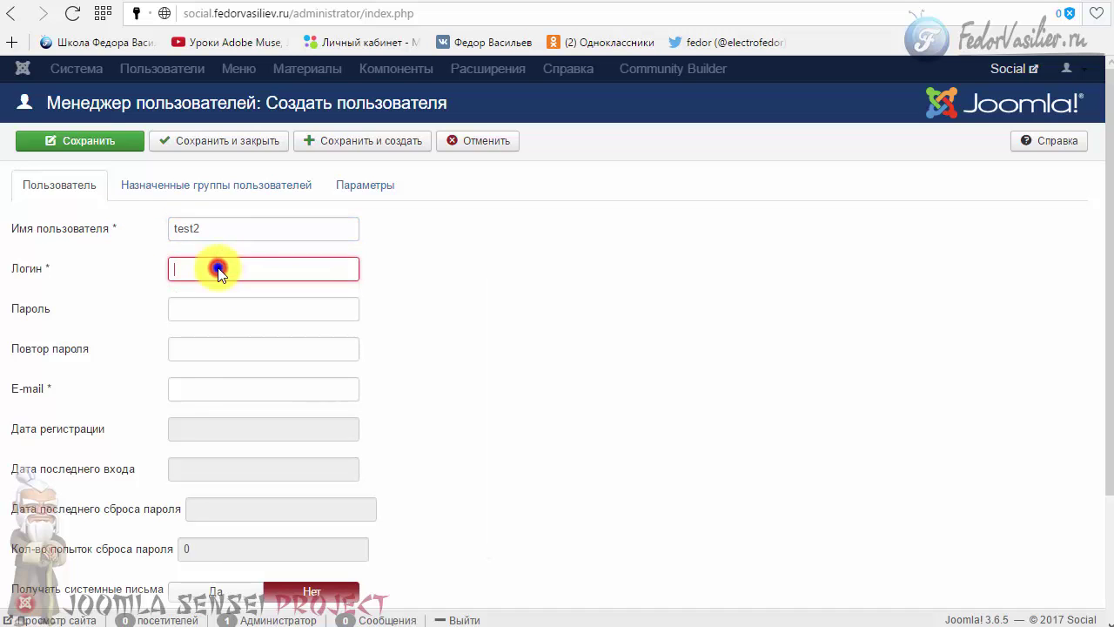
pyautogui.rightClick(218, 270)
pyautogui.click(253, 362)
# - Fill in test2's password, its confirmation and an edited e-mail address
pyautogui.click(209, 309)
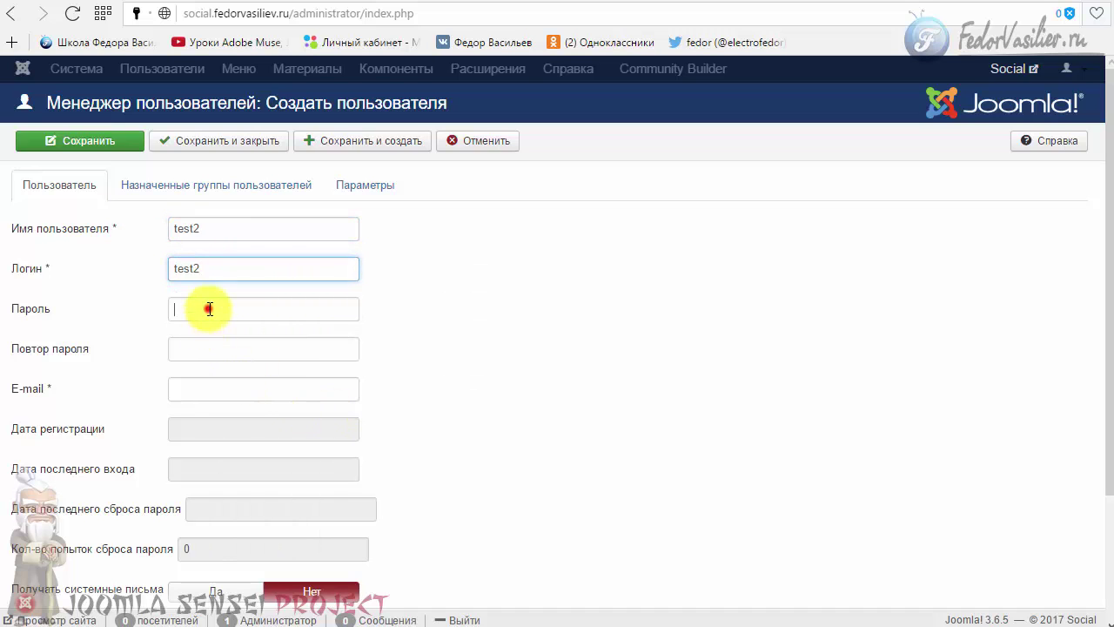
pyautogui.write('1')
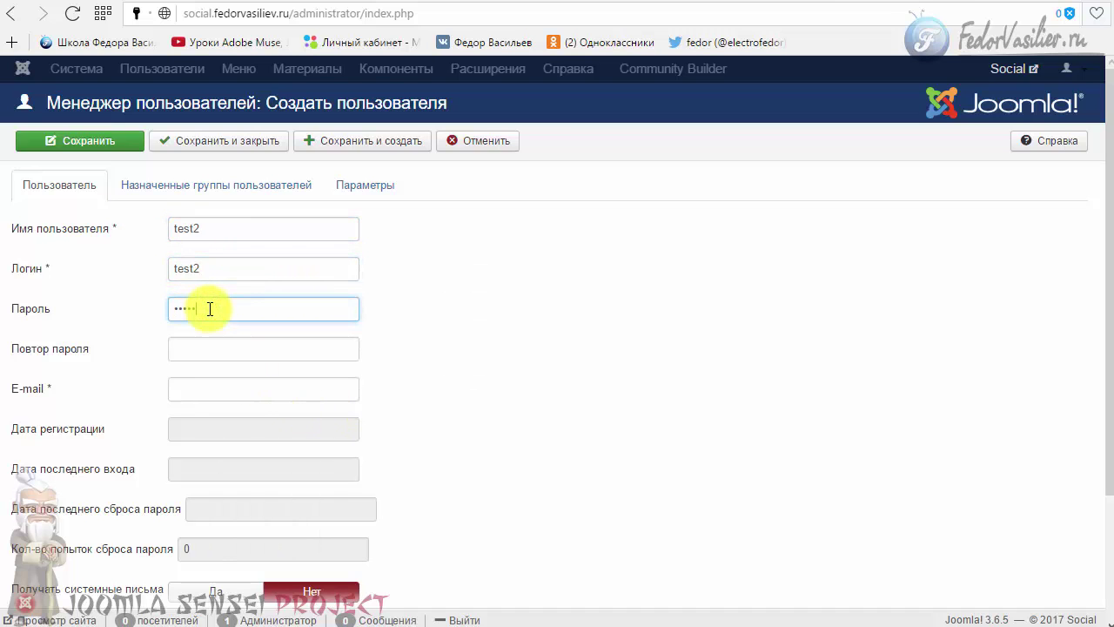
pyautogui.click(209, 353)
pyautogui.write('123456')
pyautogui.click(218, 387)
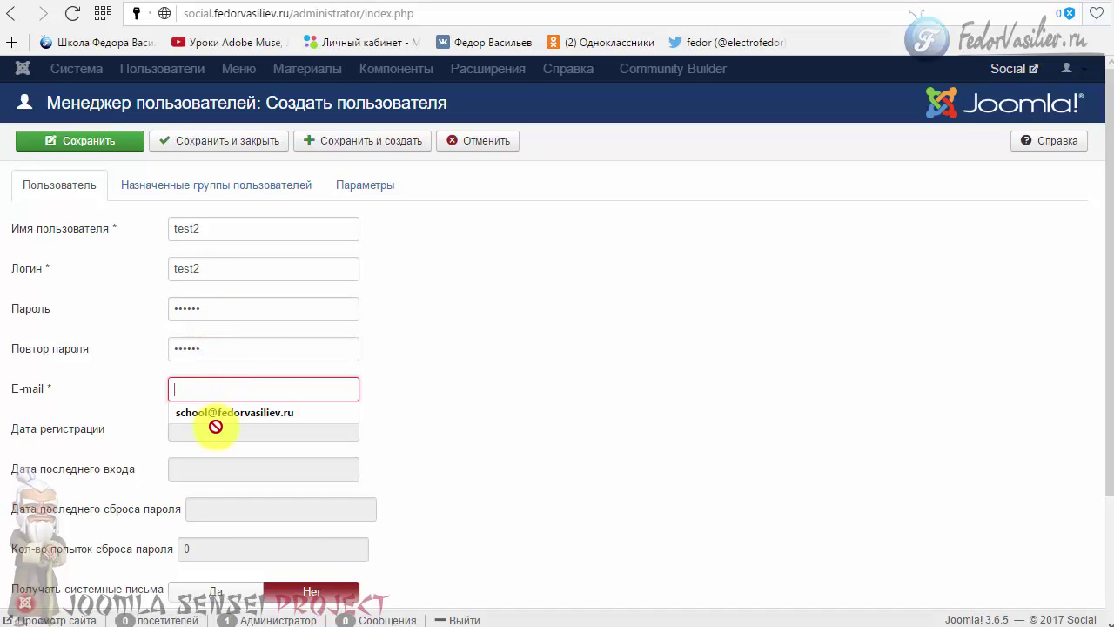
pyautogui.click(219, 412)
pyautogui.click(175, 389)
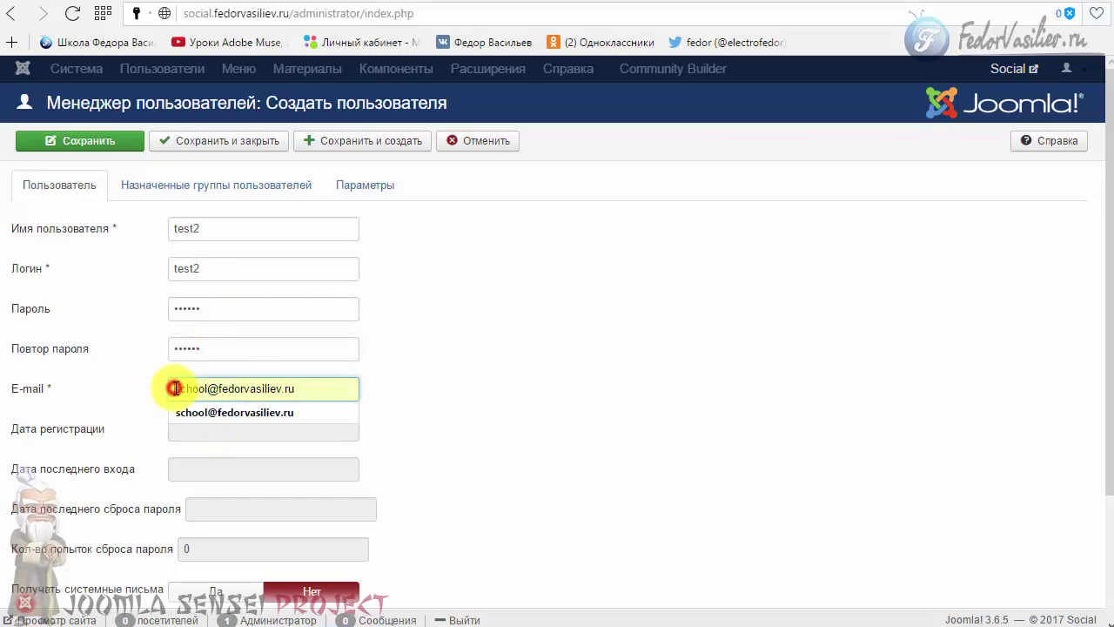
pyautogui.write('2')
pyautogui.click(466, 373)
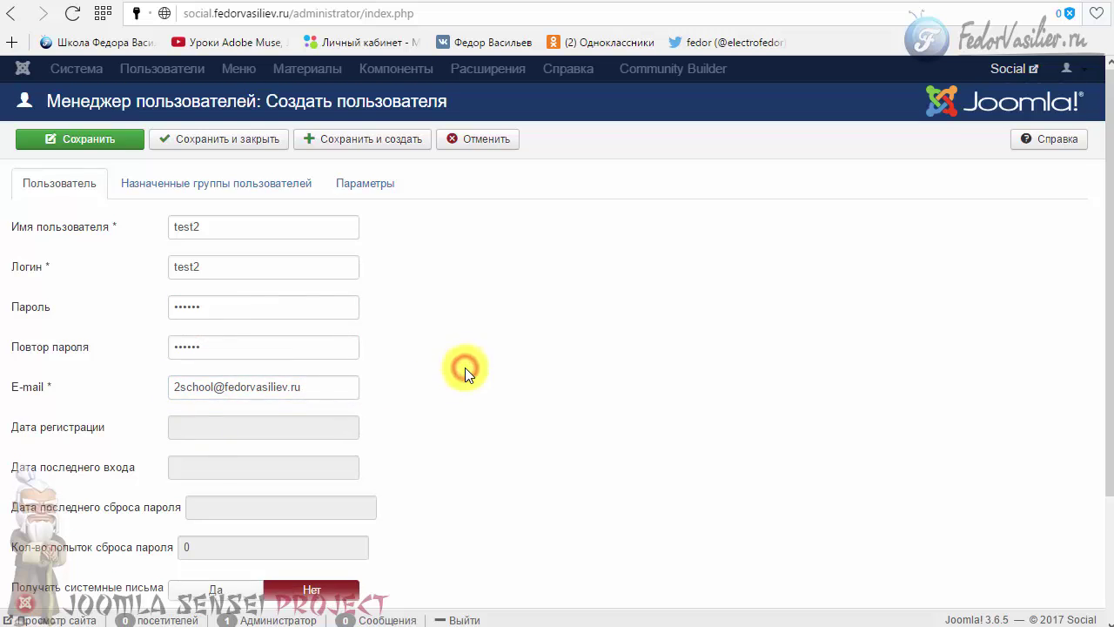
# - Check test2's assigned groups, then save and close the new user
pyautogui.scroll(-2, 464, 367)
pyautogui.scroll(2, 431, 487)
pyautogui.click(182, 202)
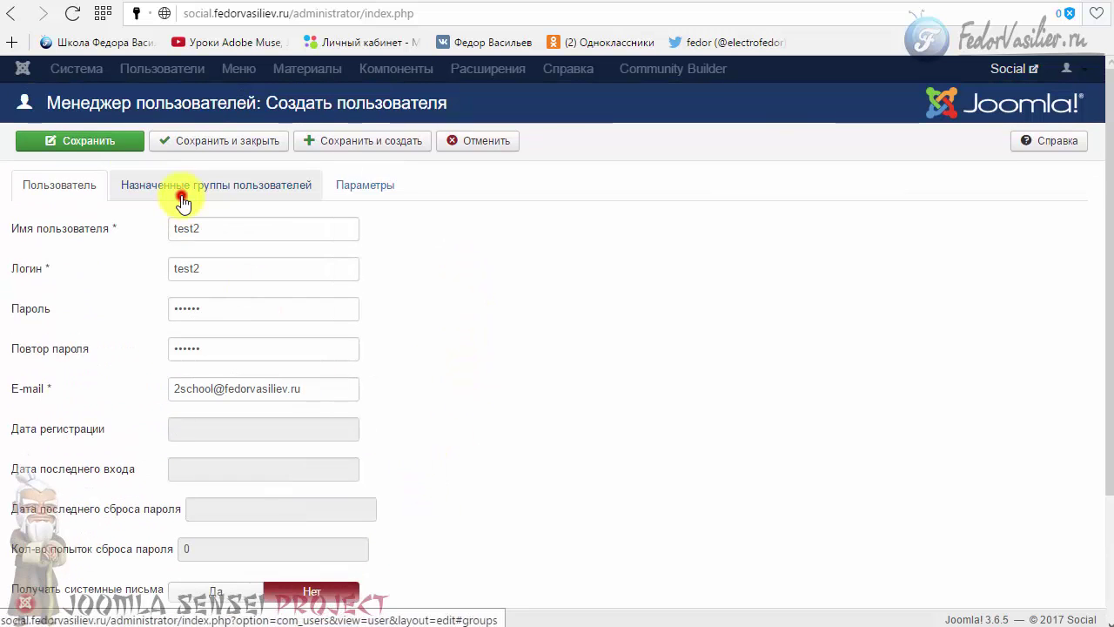
pyautogui.click(50, 183)
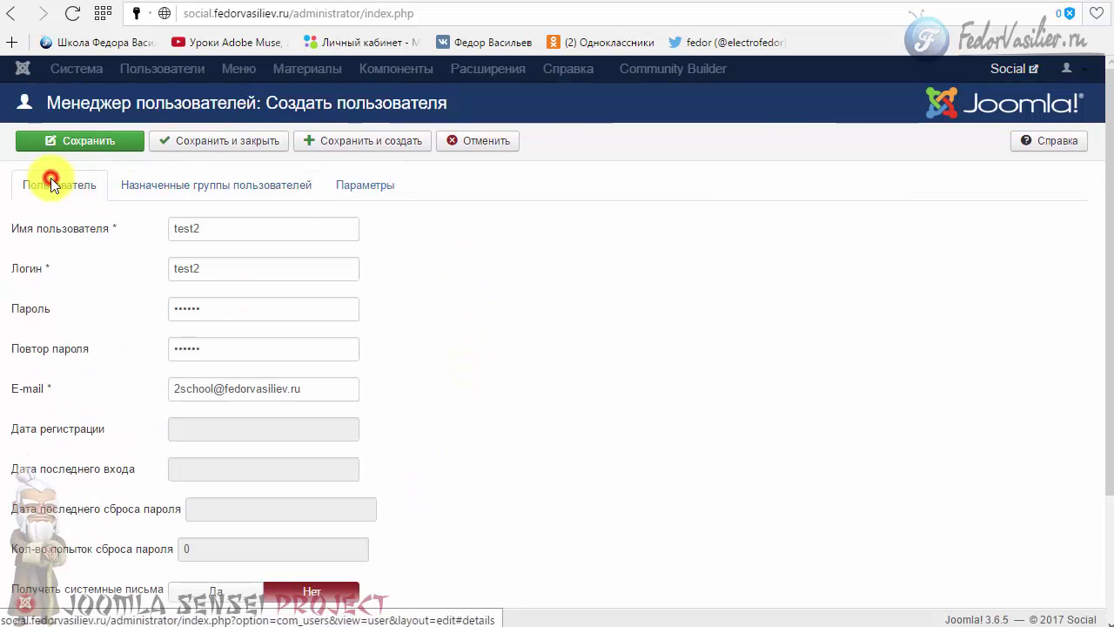
pyautogui.click(179, 141)
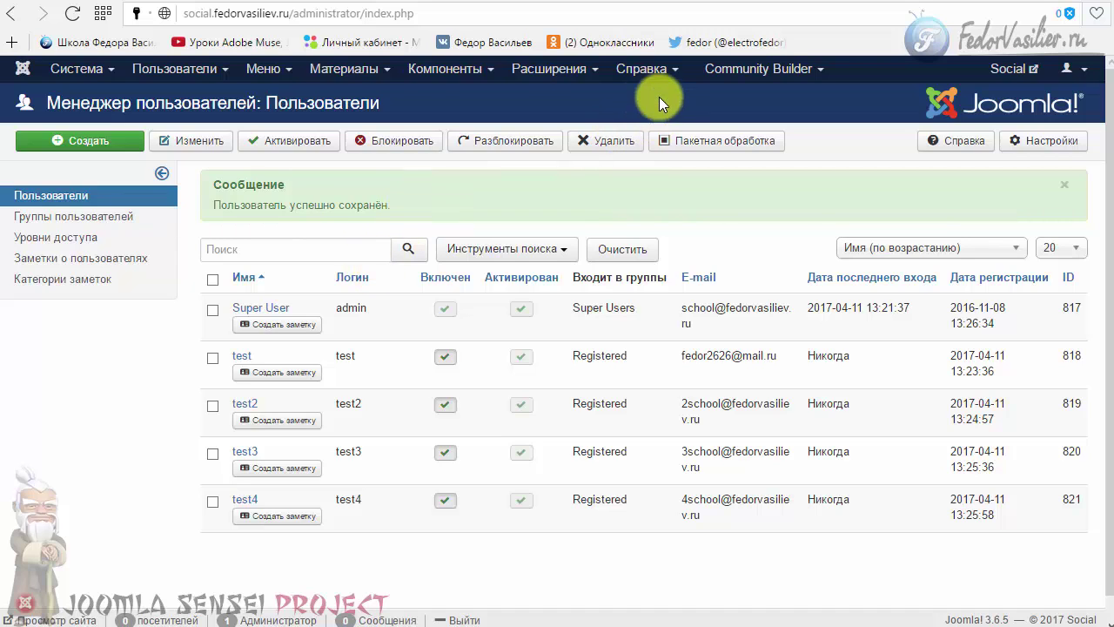
# - Open Community Builder from Components, view its two-user manager, and return to the control panel
pyautogui.click(441, 70)
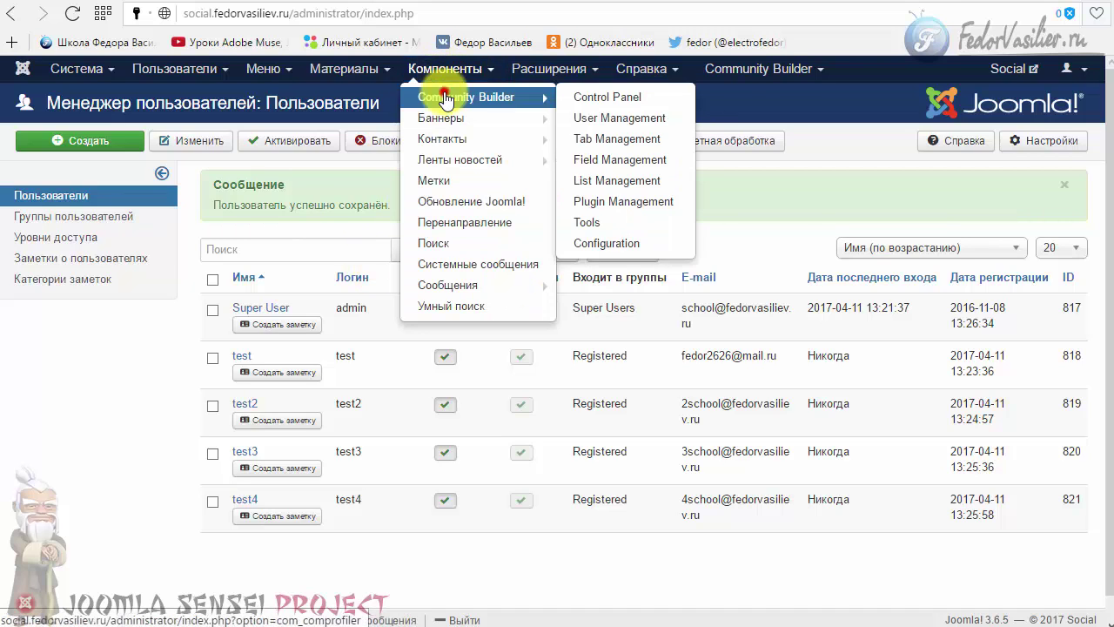
pyautogui.click(444, 94)
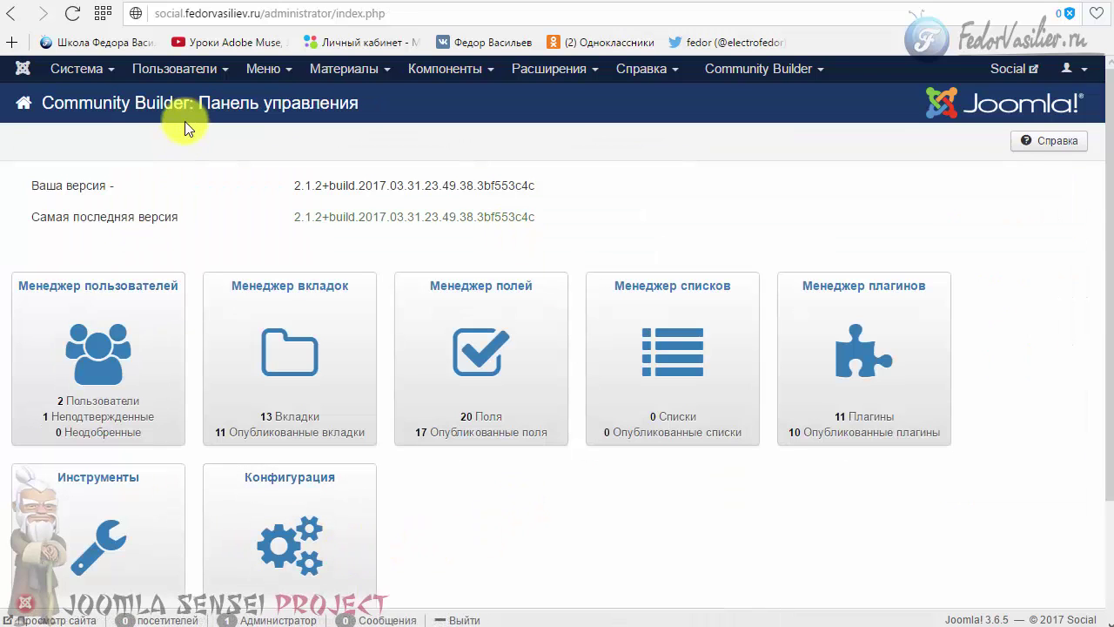
pyautogui.click(62, 330)
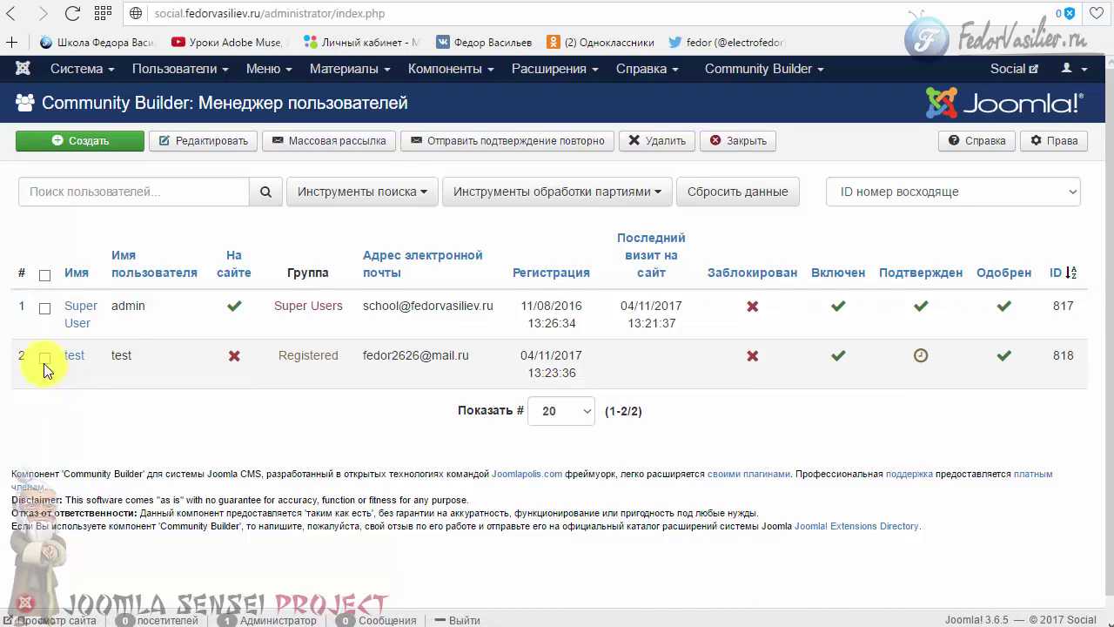
pyautogui.click(713, 150)
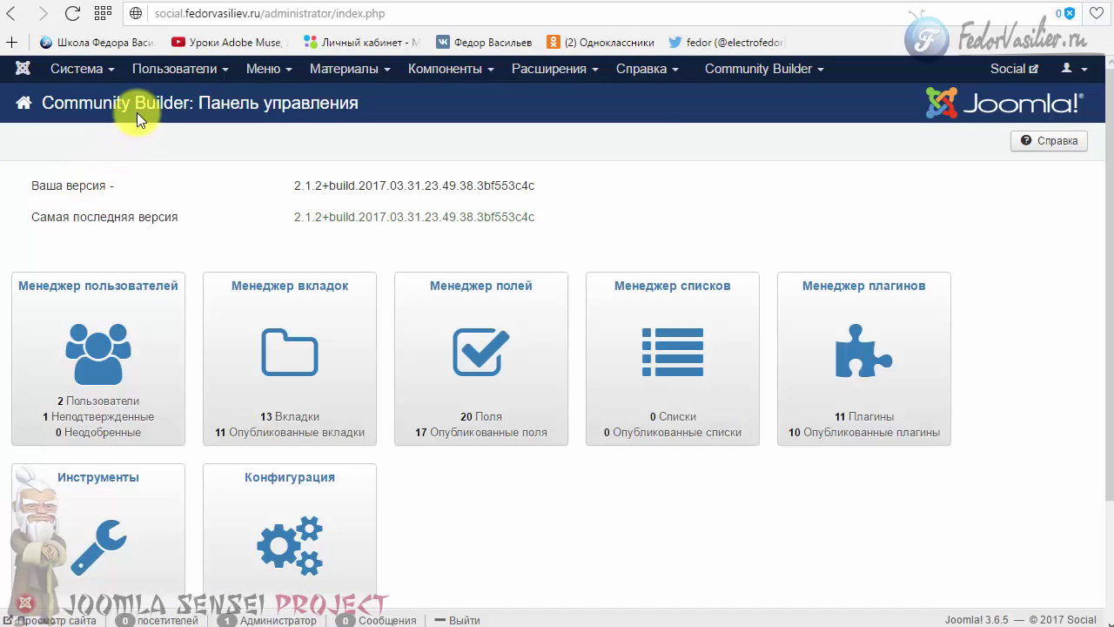
pyautogui.scroll(-1, 137, 497)
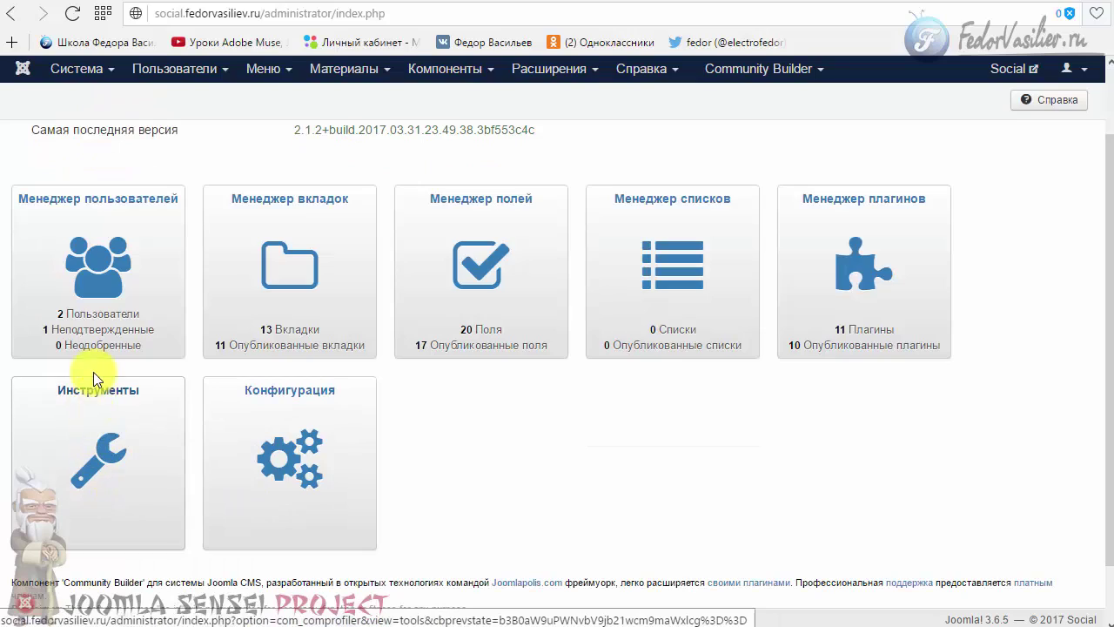
# - Run Синхронизировать пользователей from the Tools page, confirm it, and close the 3-users-added results
pyautogui.click(94, 442)
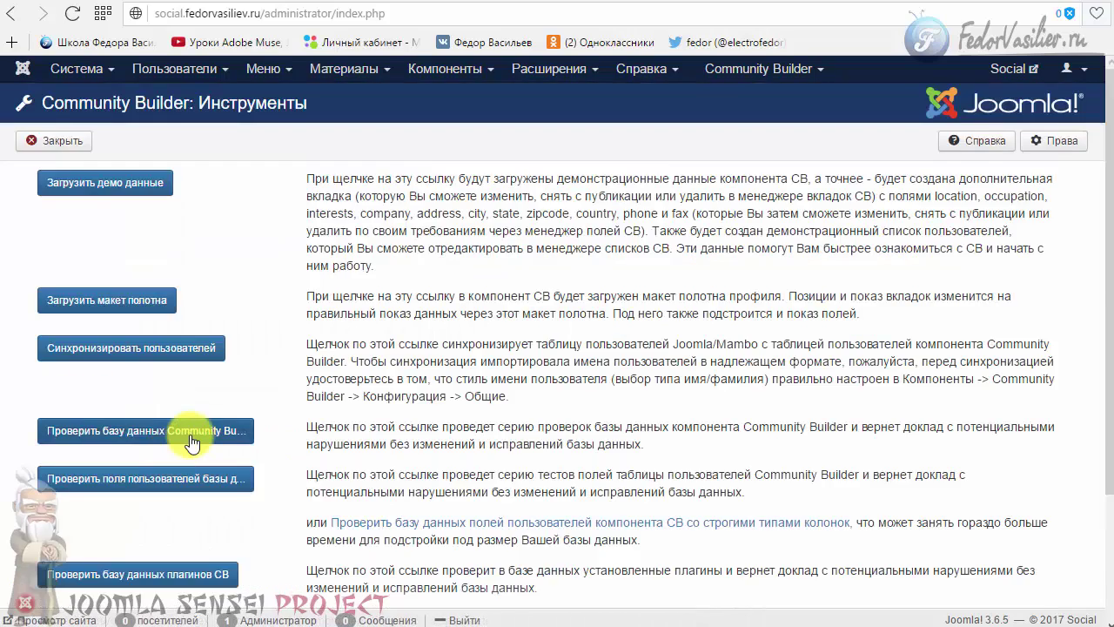
pyautogui.scroll(-2, 191, 426)
pyautogui.scroll(2, 191, 426)
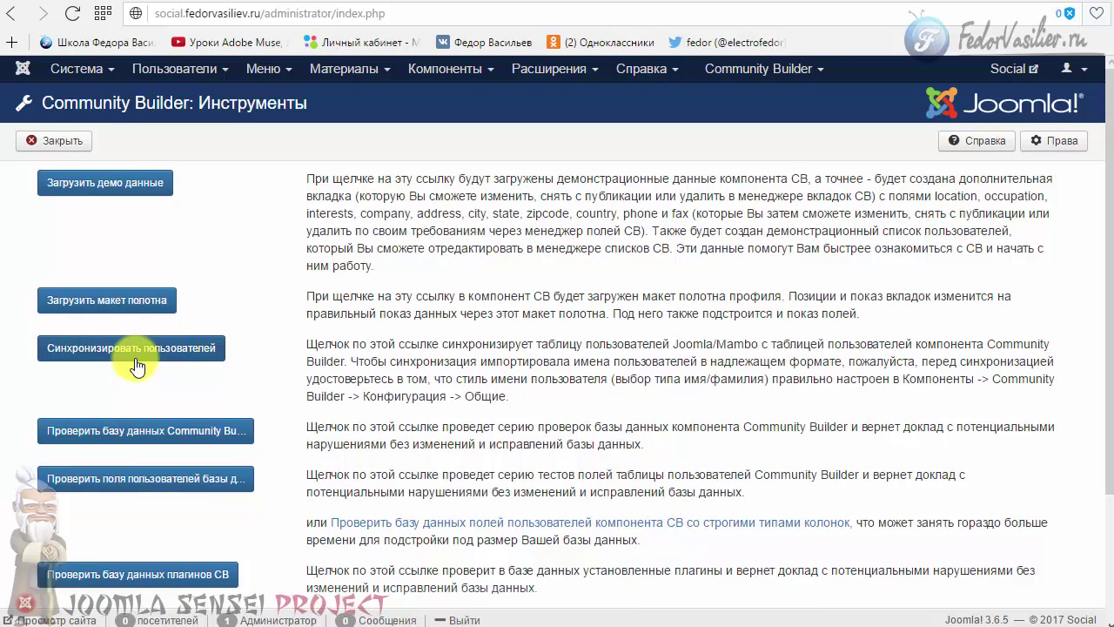
pyautogui.moveTo(314, 344); pyautogui.dragTo(482, 381)
pyautogui.click(213, 348)
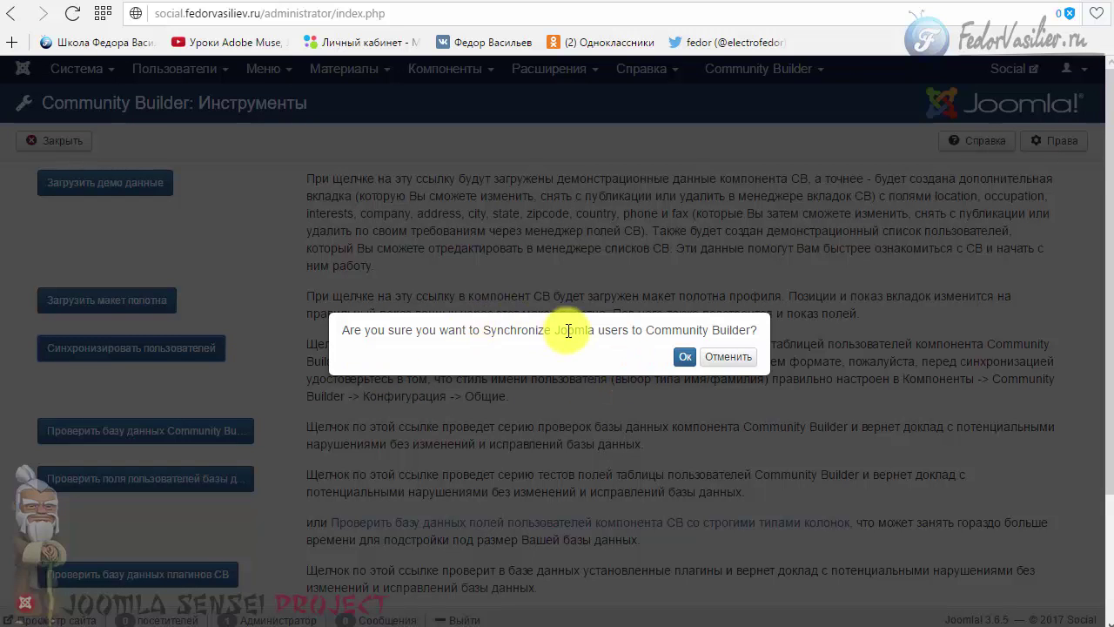
pyautogui.click(683, 360)
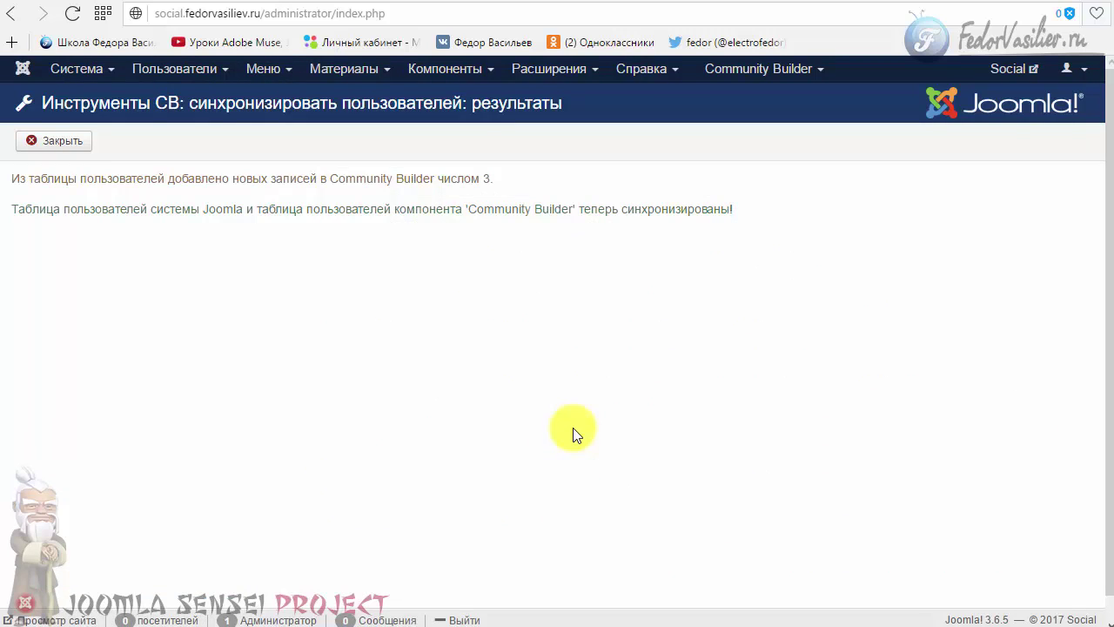
pyautogui.moveTo(493, 180); pyautogui.dragTo(335, 209)
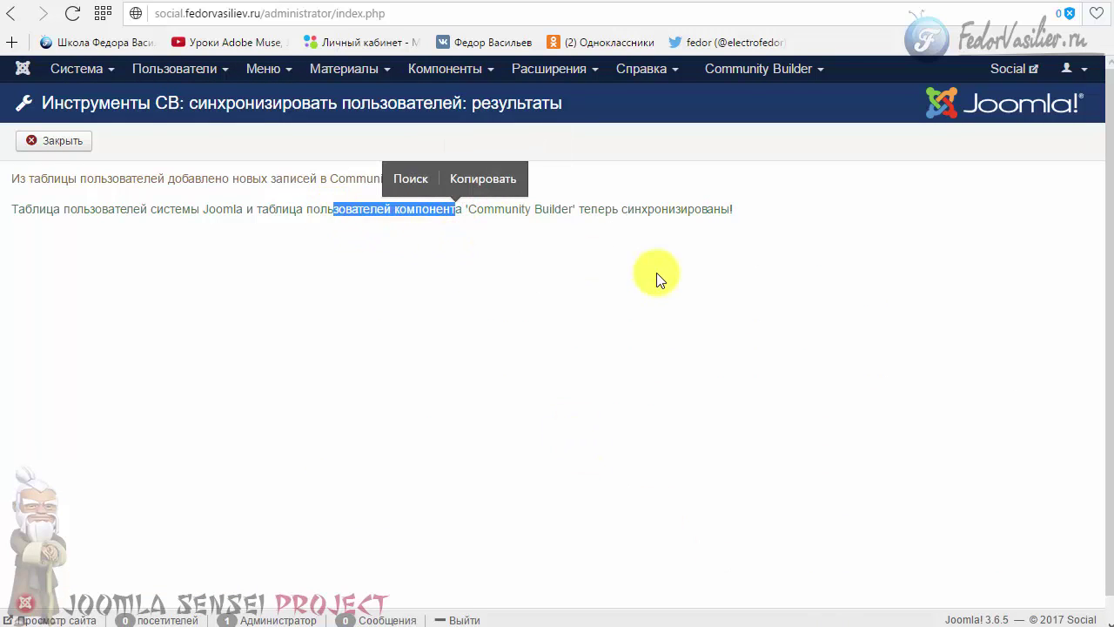
pyautogui.click(41, 141)
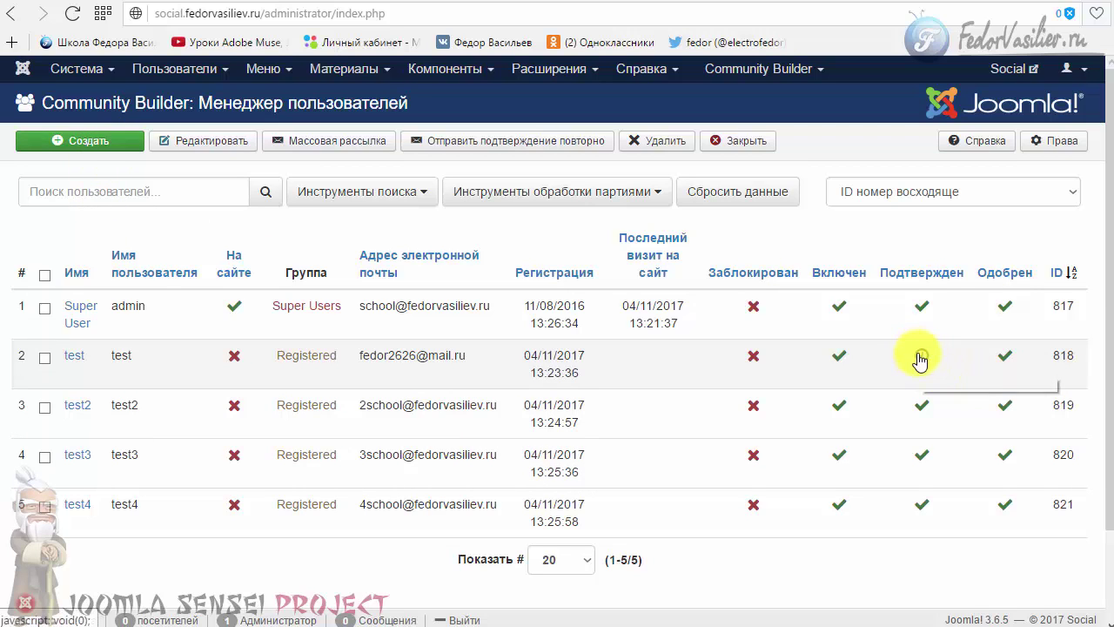
# - Mark user test as confirmed in the Подтвержден column of the CB user manager
pyautogui.click(77, 355)
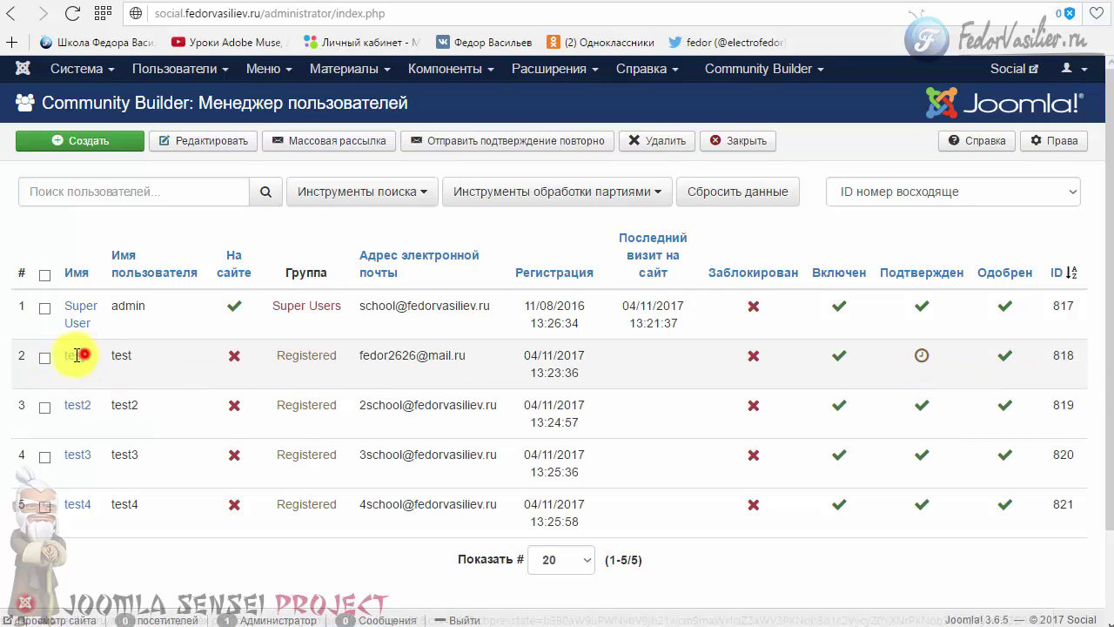
pyautogui.moveTo(78, 355); pyautogui.dragTo(85, 355)
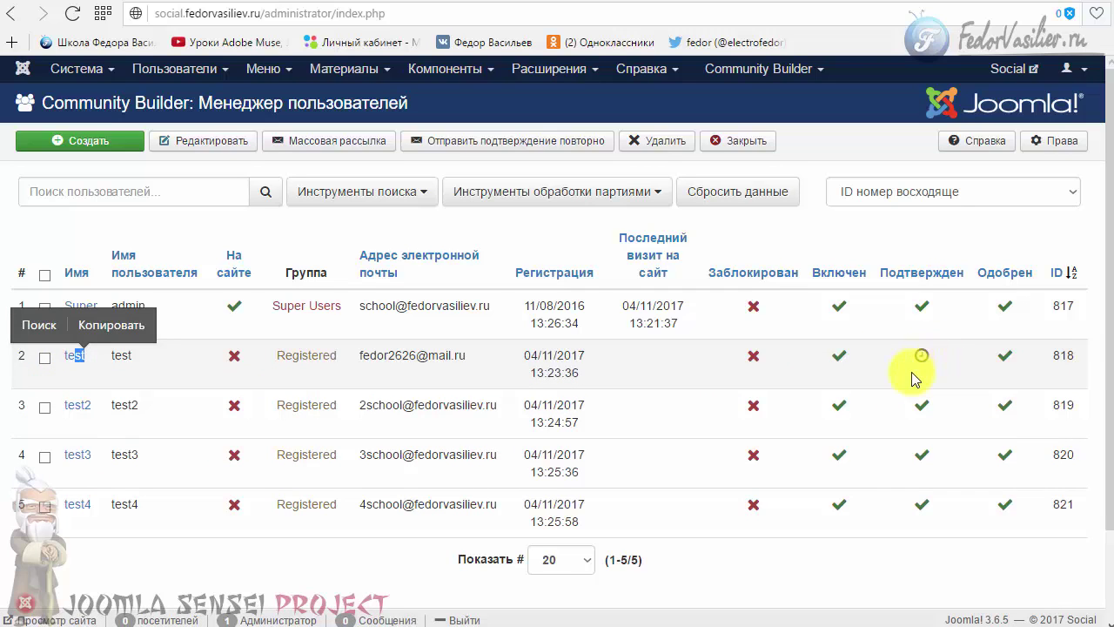
pyautogui.click(922, 357)
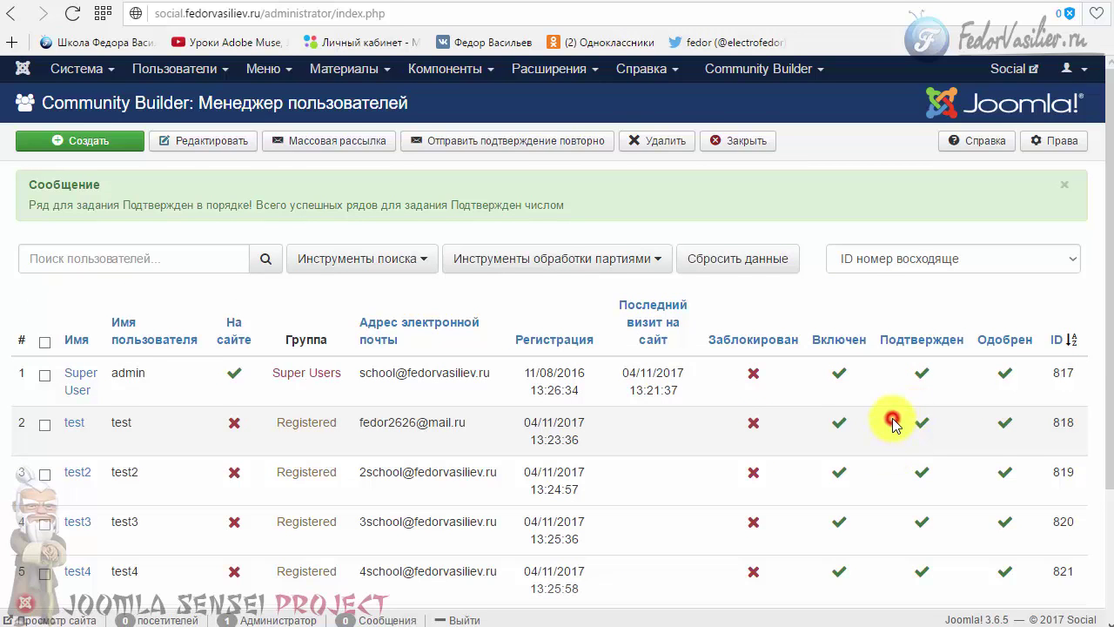
pyautogui.scroll(-1, 893, 424)
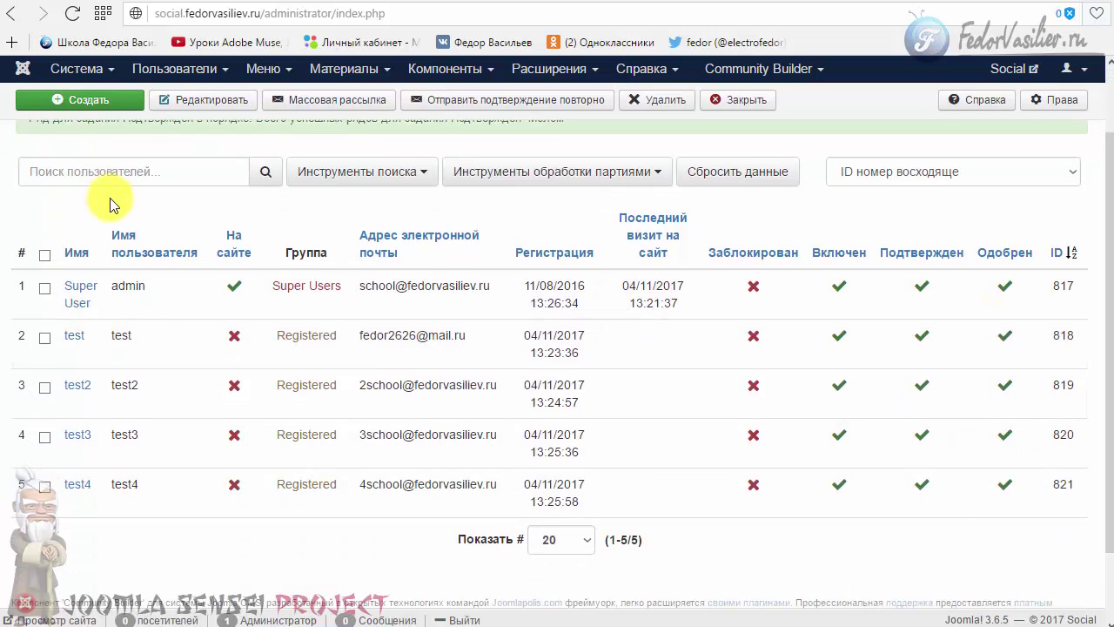
pyautogui.scroll(1, 109, 204)
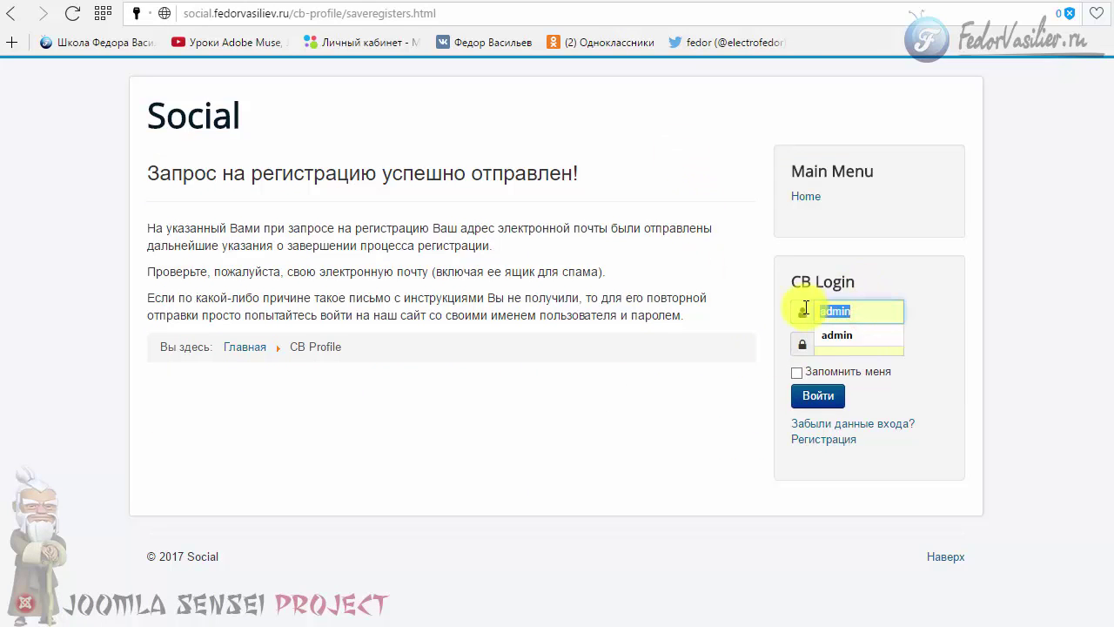
# - Log in to the front-end site as test through CB Login
pyautogui.press('BackSpace')
pyautogui.write('test')
pyautogui.click(830, 334)
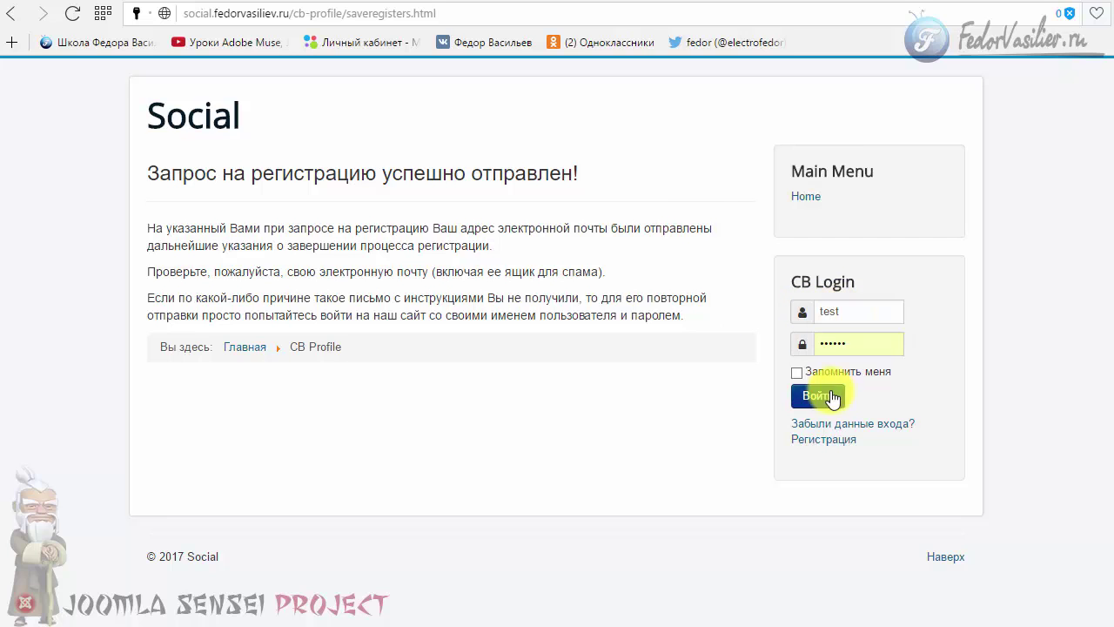
pyautogui.click(818, 395)
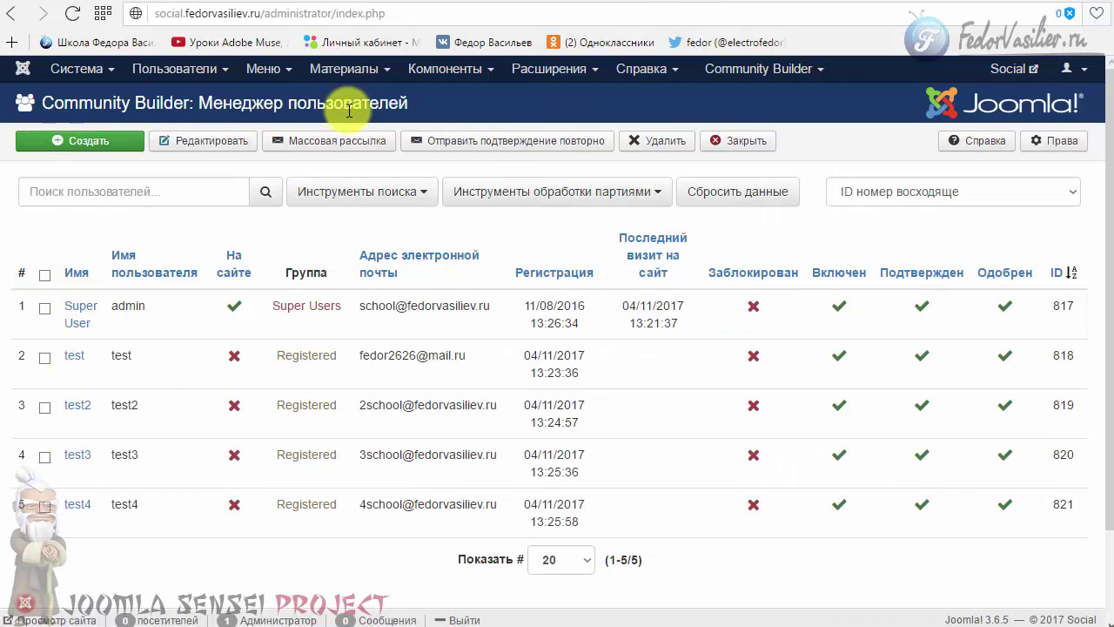
# - Inspect user test's Canvas and Portrait tabs in the backend, then cancel without saving
pyautogui.click(75, 355)
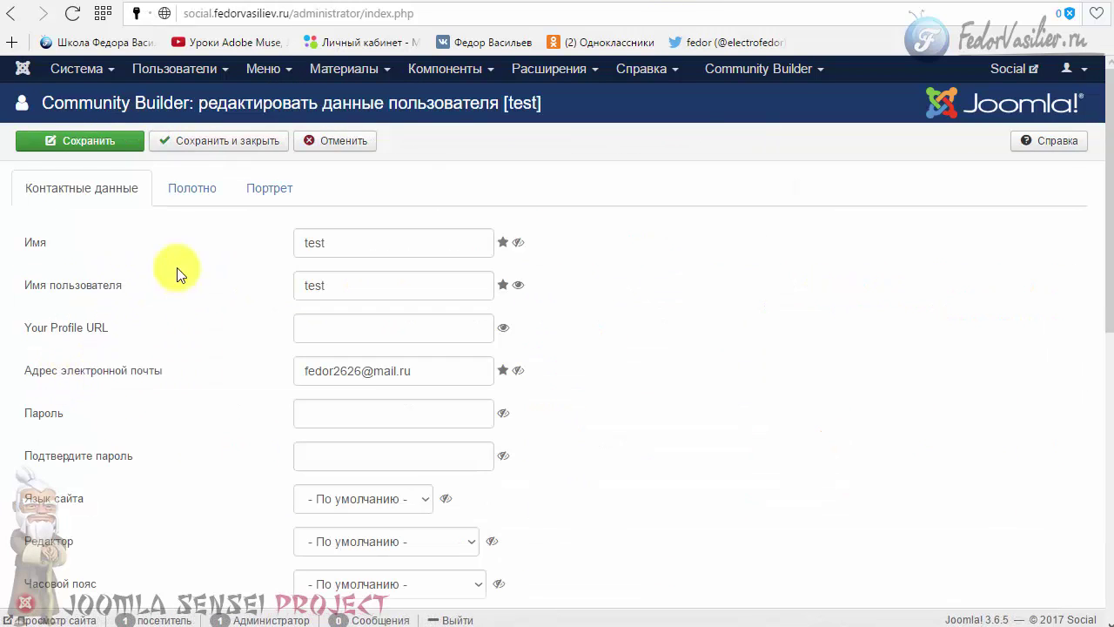
pyautogui.scroll(-3, 178, 326)
pyautogui.scroll(-4, 58, 343)
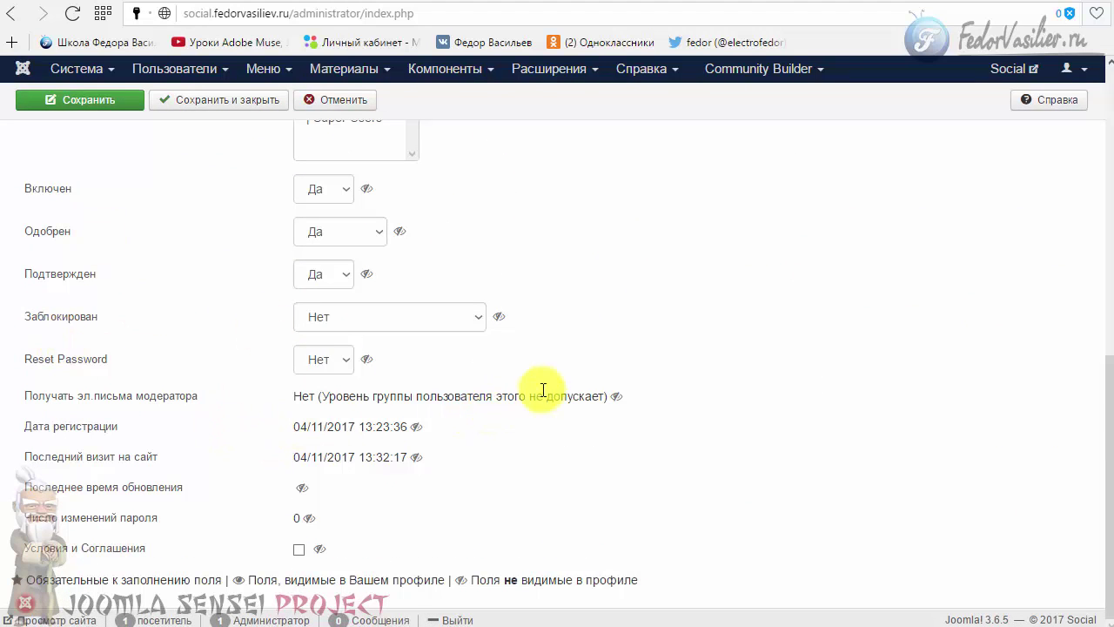
pyautogui.scroll(7, 543, 390)
pyautogui.click(197, 188)
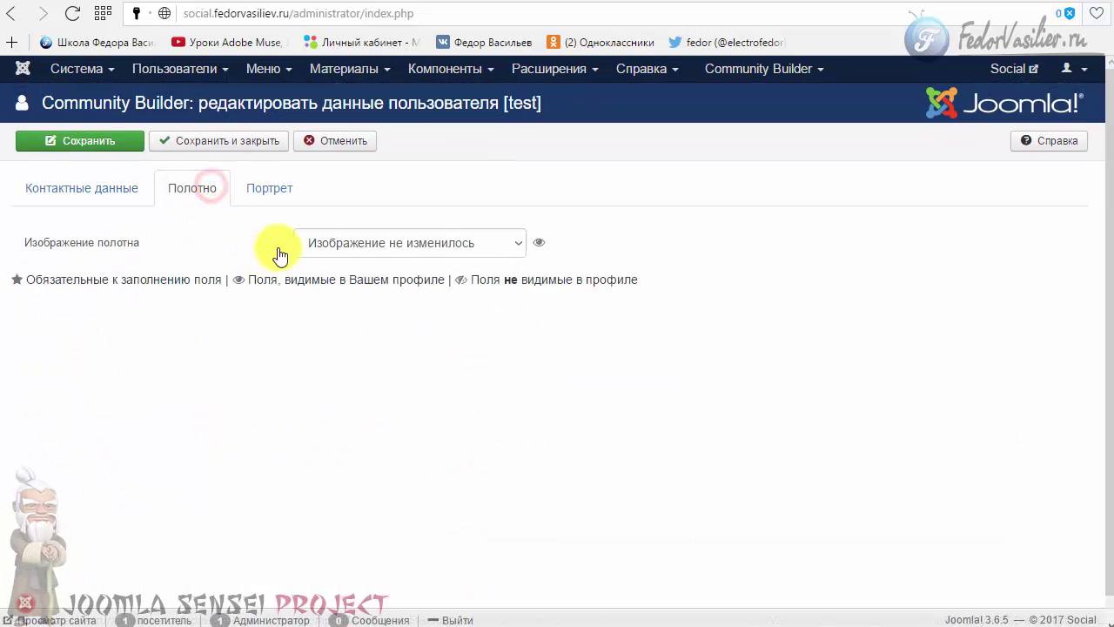
pyautogui.click(318, 246)
pyautogui.click(236, 246)
pyautogui.click(258, 190)
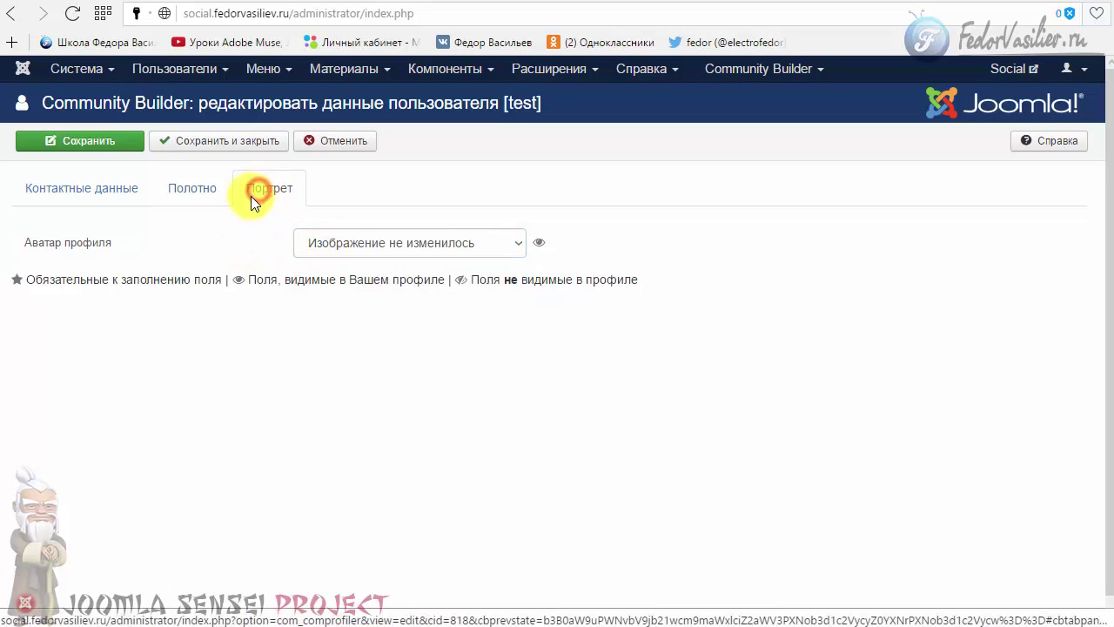
pyautogui.click(87, 190)
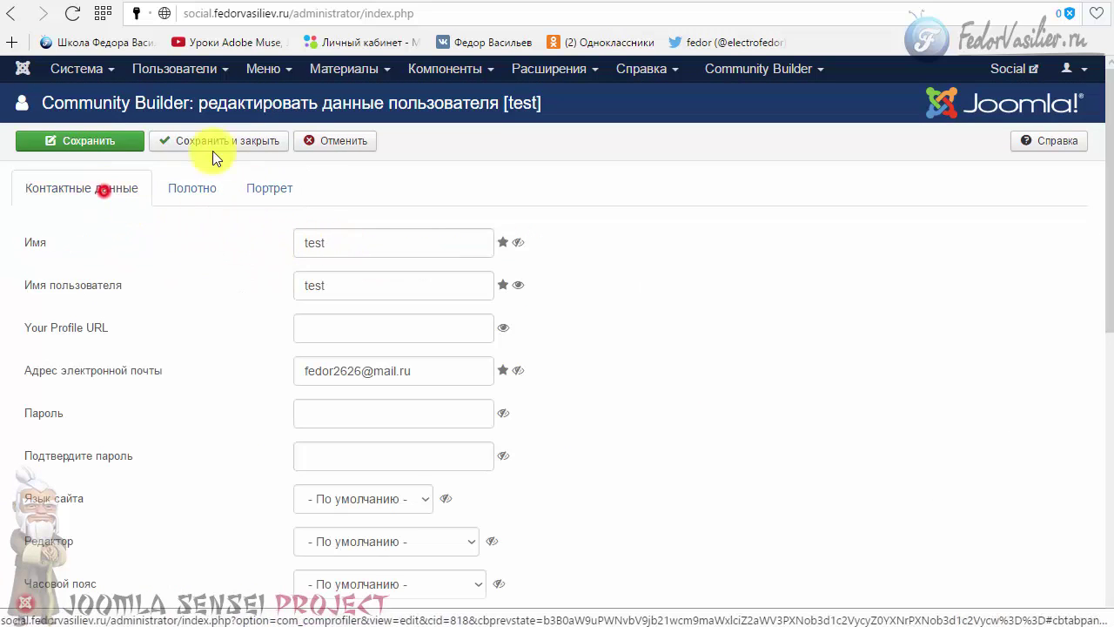
pyautogui.click(312, 142)
pyautogui.click(641, 4)
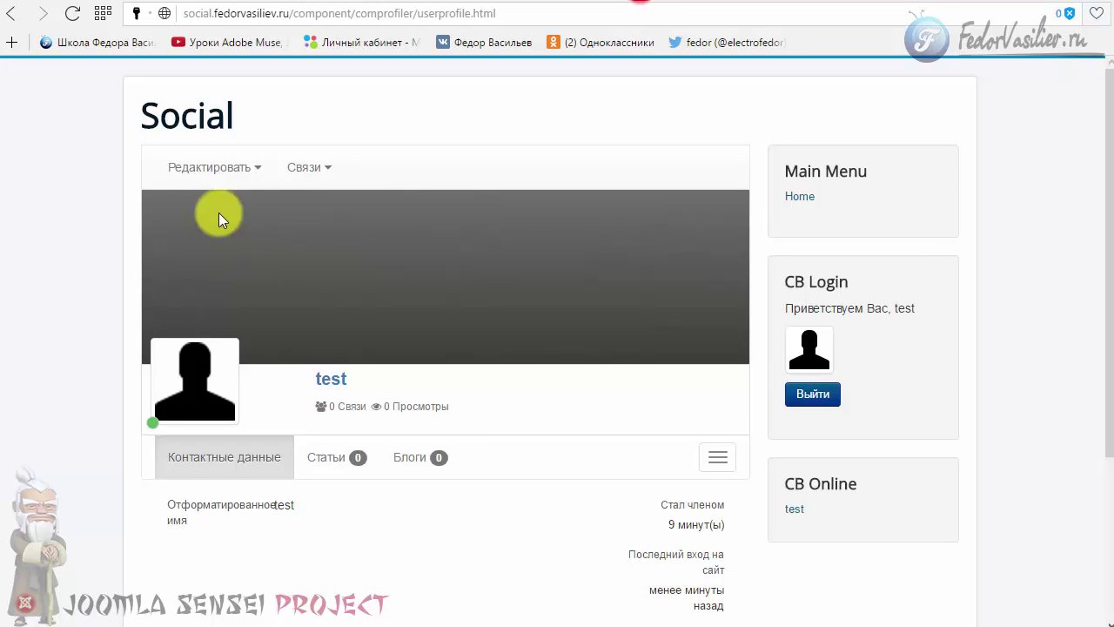
# - Set test's profile avatar to the gallery elephant image and save with Обновить
pyautogui.click(240, 183)
pyautogui.click(233, 205)
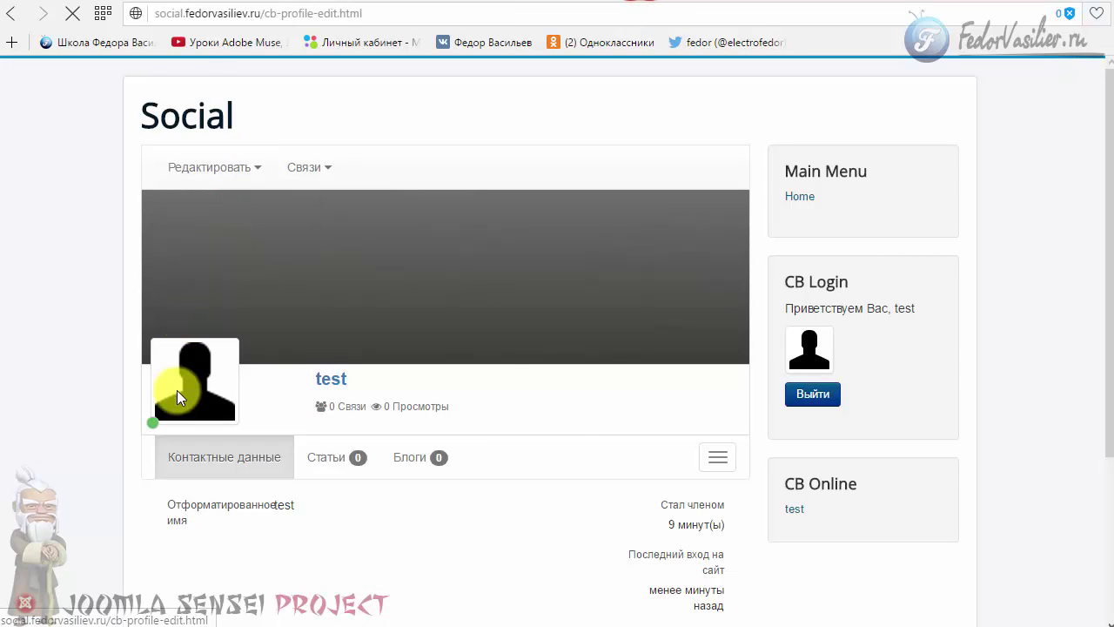
pyautogui.click(329, 242)
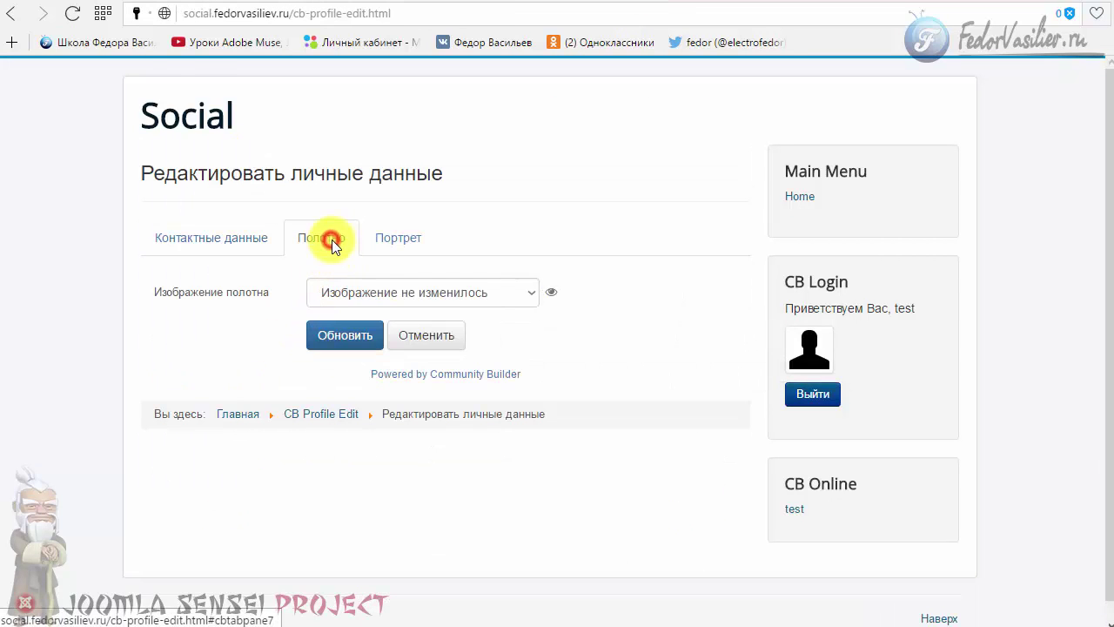
pyautogui.click(387, 251)
pyautogui.click(433, 296)
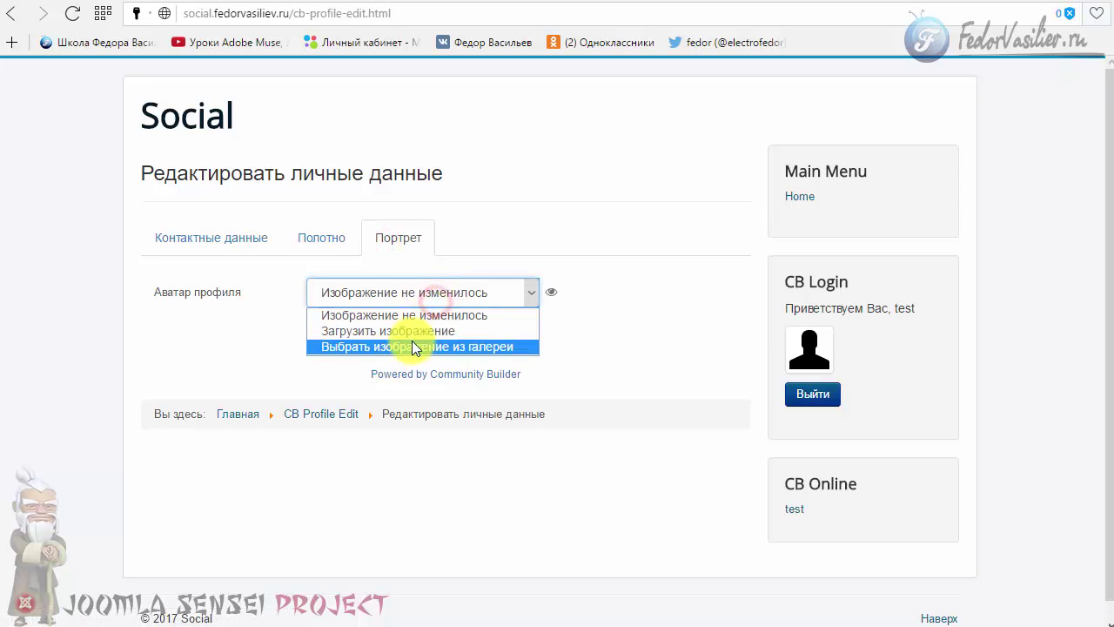
pyautogui.click(412, 340)
pyautogui.scroll(-3, 218, 426)
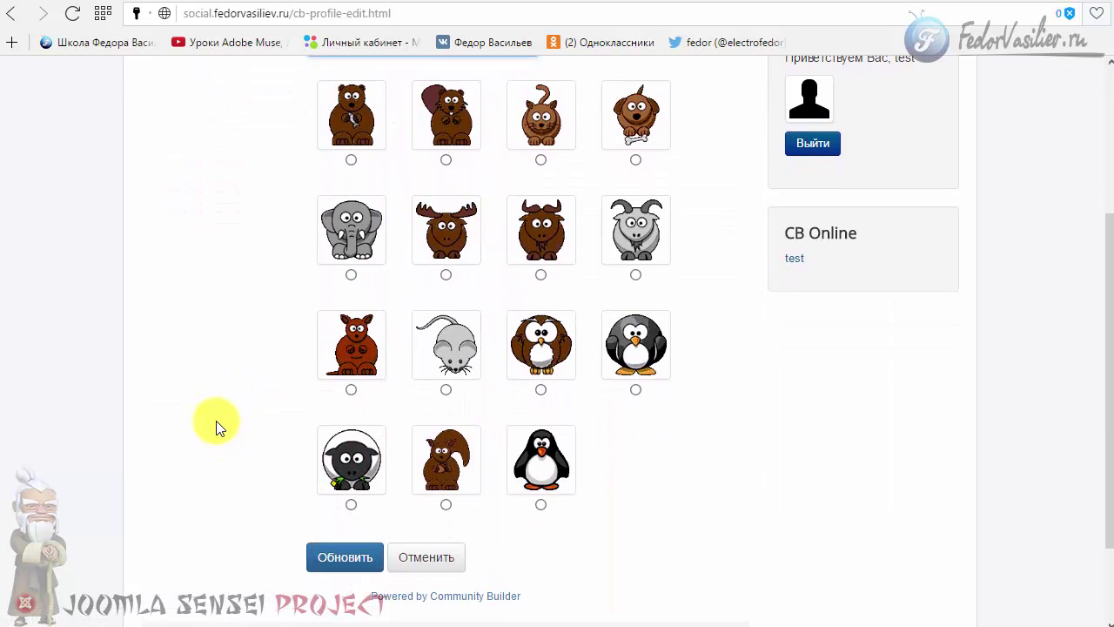
pyautogui.click(350, 264)
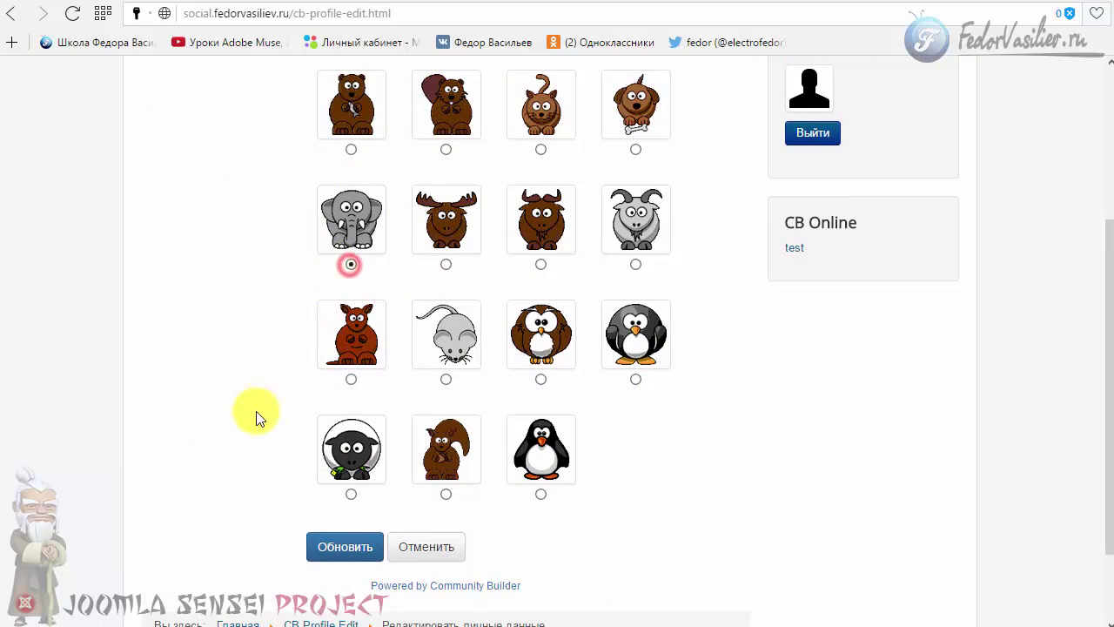
pyautogui.scroll(-2, 305, 435)
pyautogui.click(346, 444)
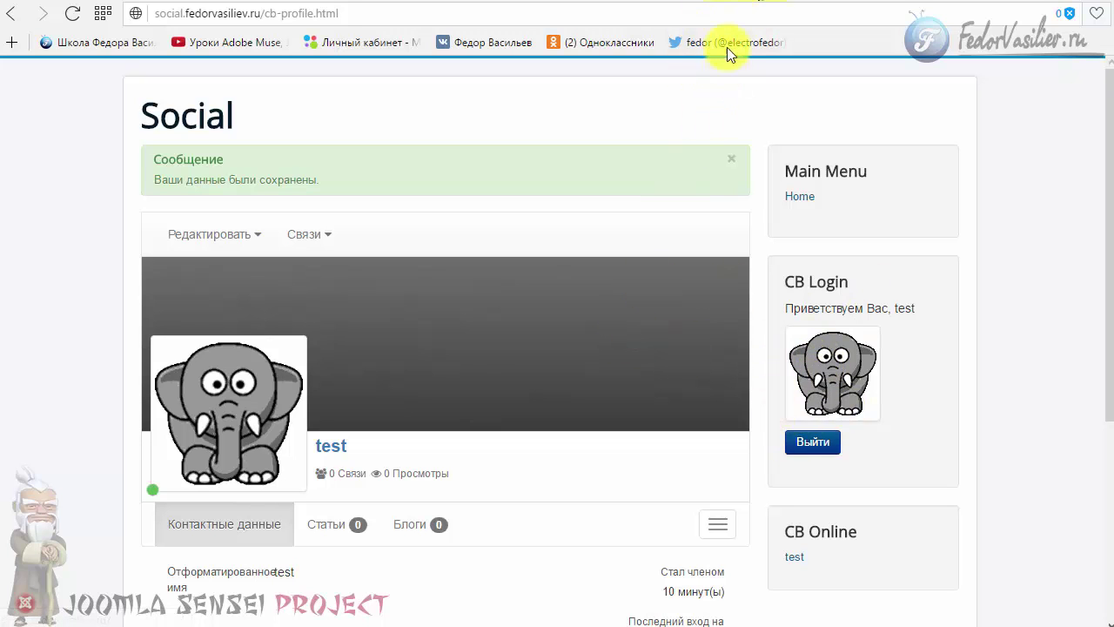
pyautogui.click(696, 0)
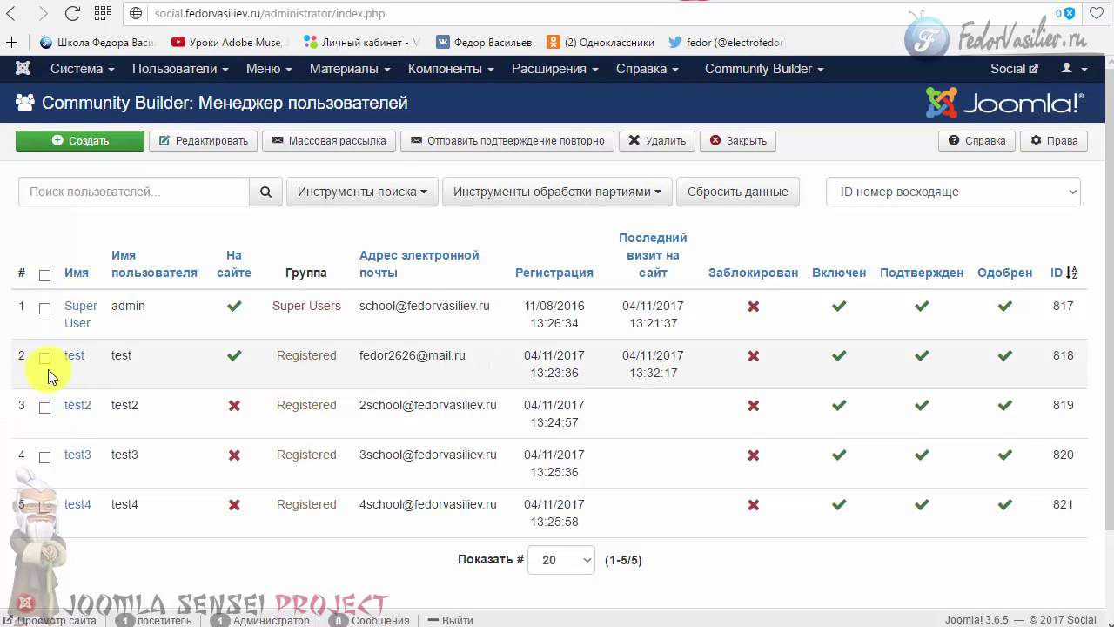
# - Give test2 the gallery dog avatar and save and close
pyautogui.click(72, 406)
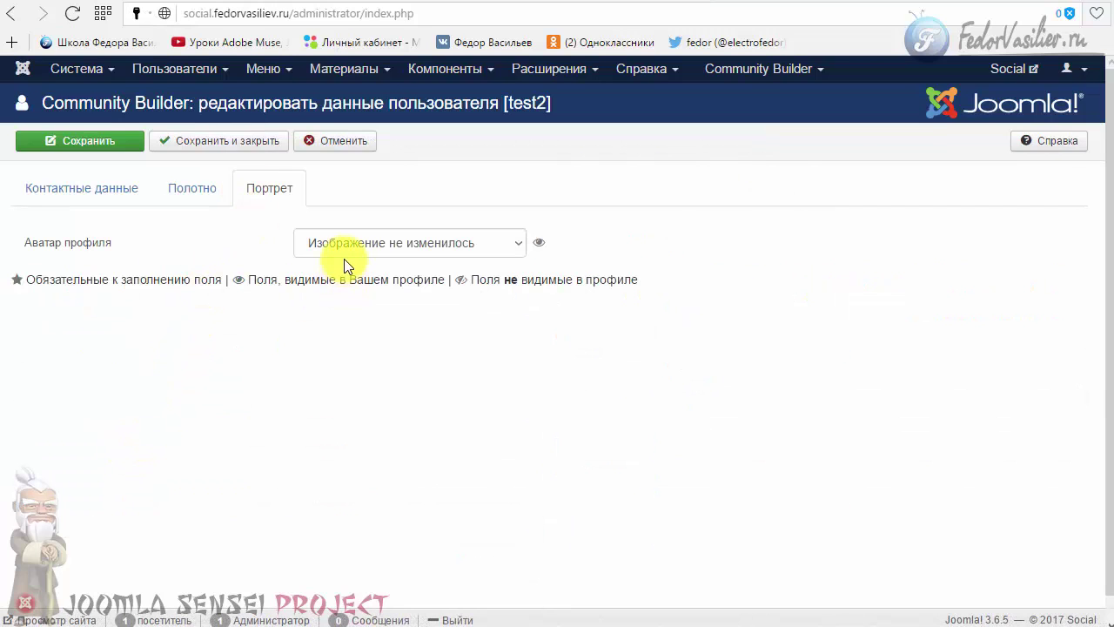
pyautogui.click(310, 243)
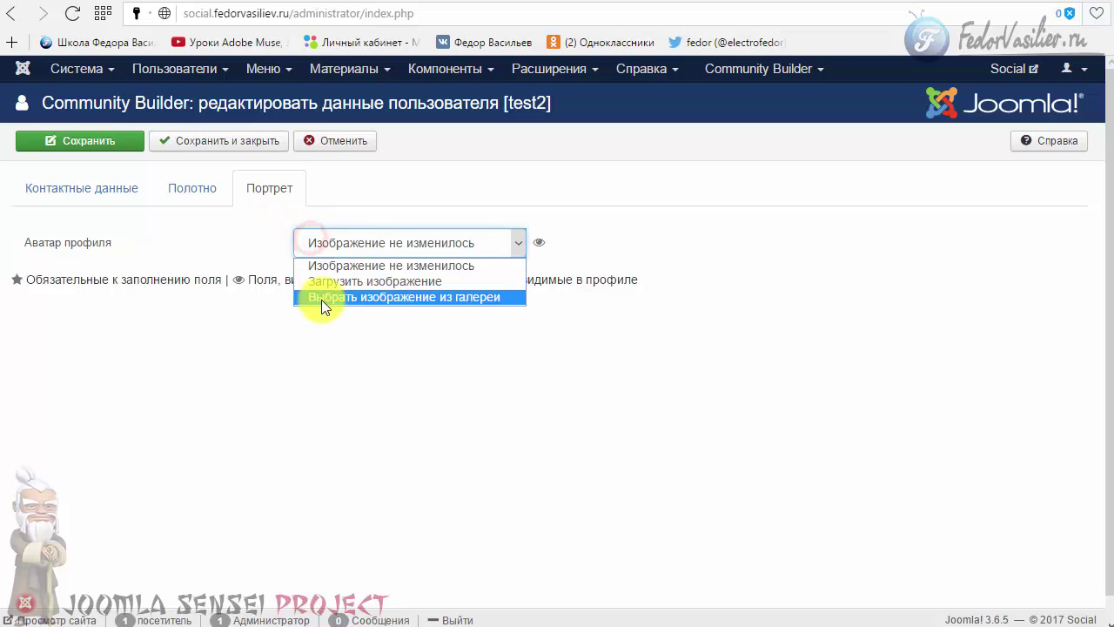
pyautogui.click(321, 297)
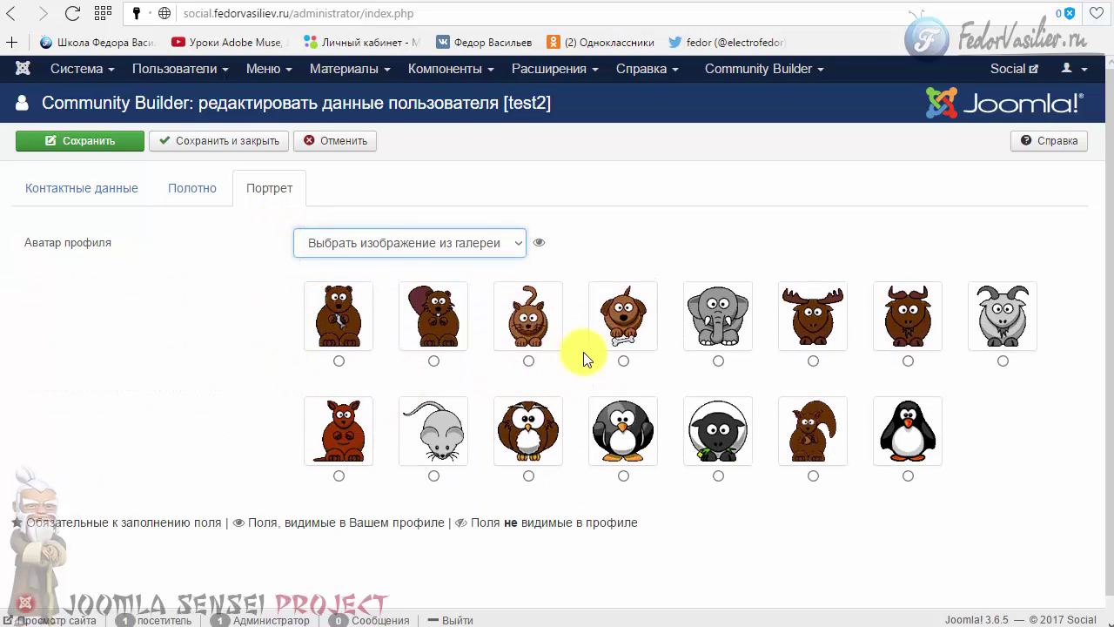
pyautogui.click(622, 362)
pyautogui.scroll(-1, 266, 349)
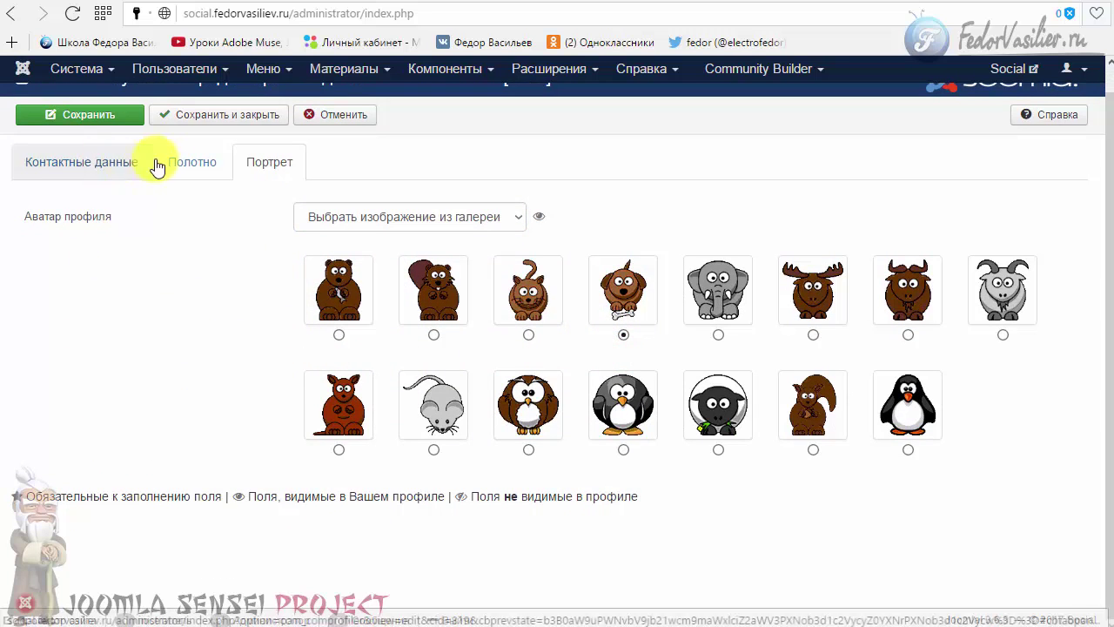
pyautogui.click(187, 127)
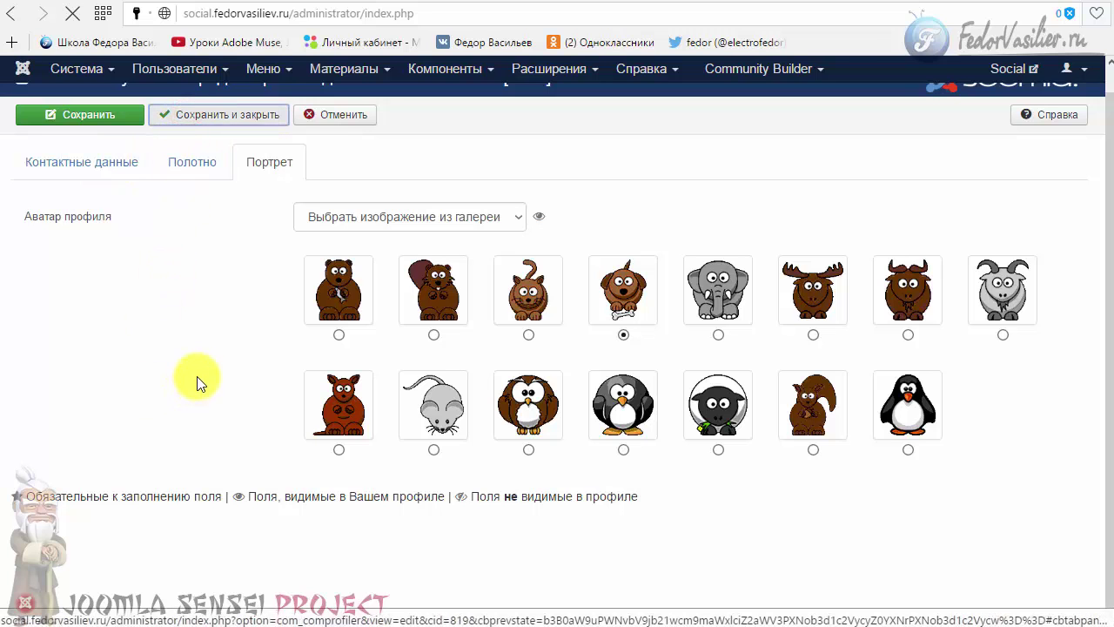
# - Give test3 the gallery goat avatar and save and close
pyautogui.scroll(-2, 174, 378)
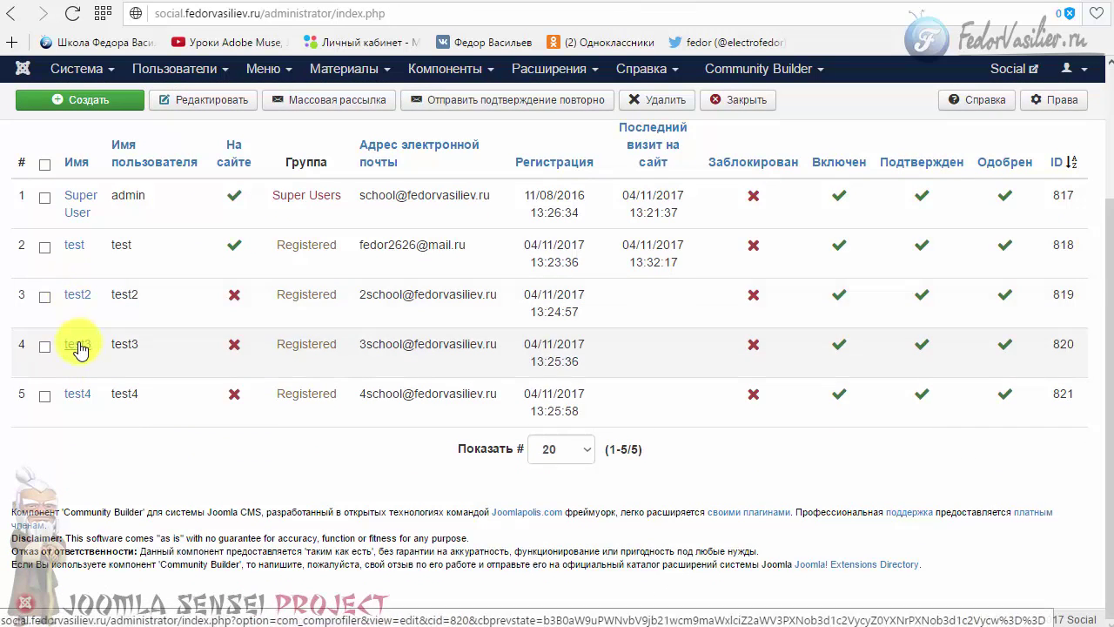
pyautogui.click(77, 344)
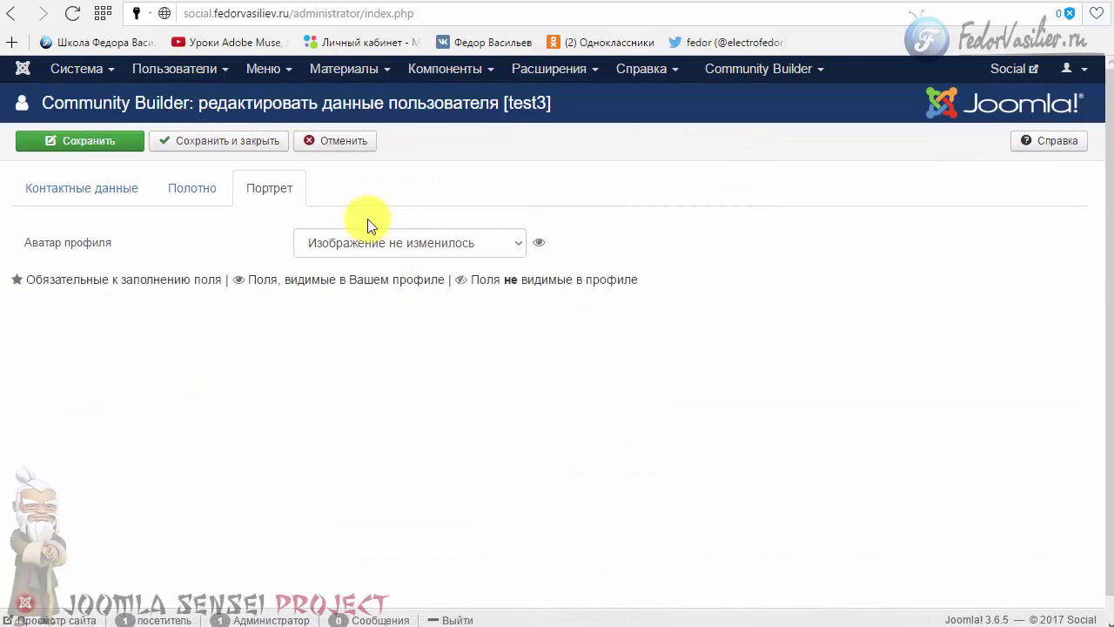
pyautogui.click(358, 248)
pyautogui.click(357, 282)
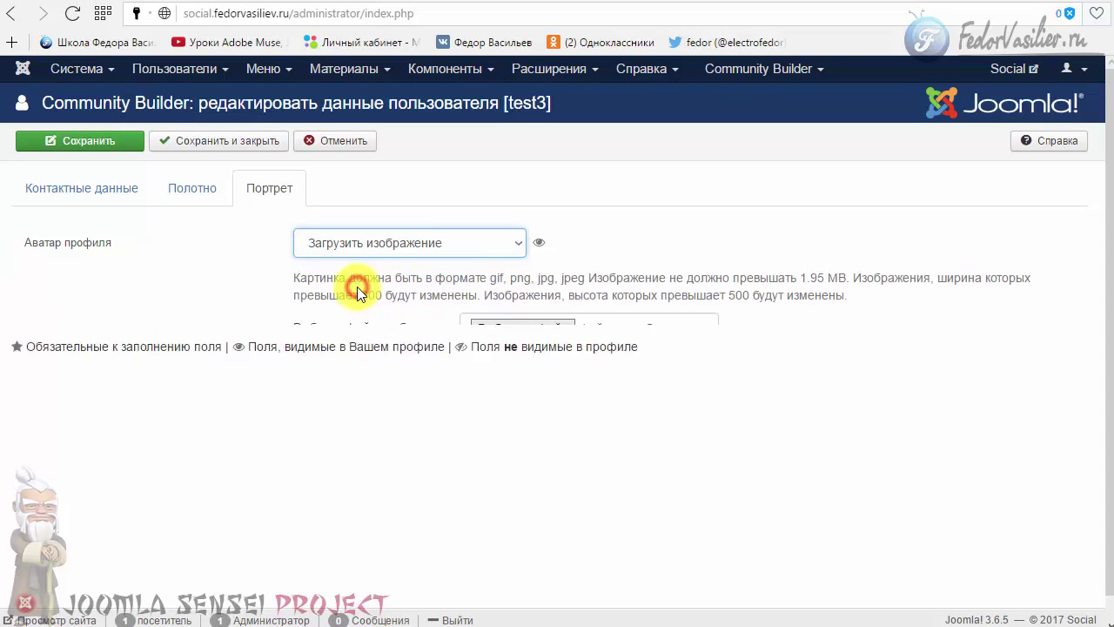
pyautogui.click(315, 242)
pyautogui.click(322, 293)
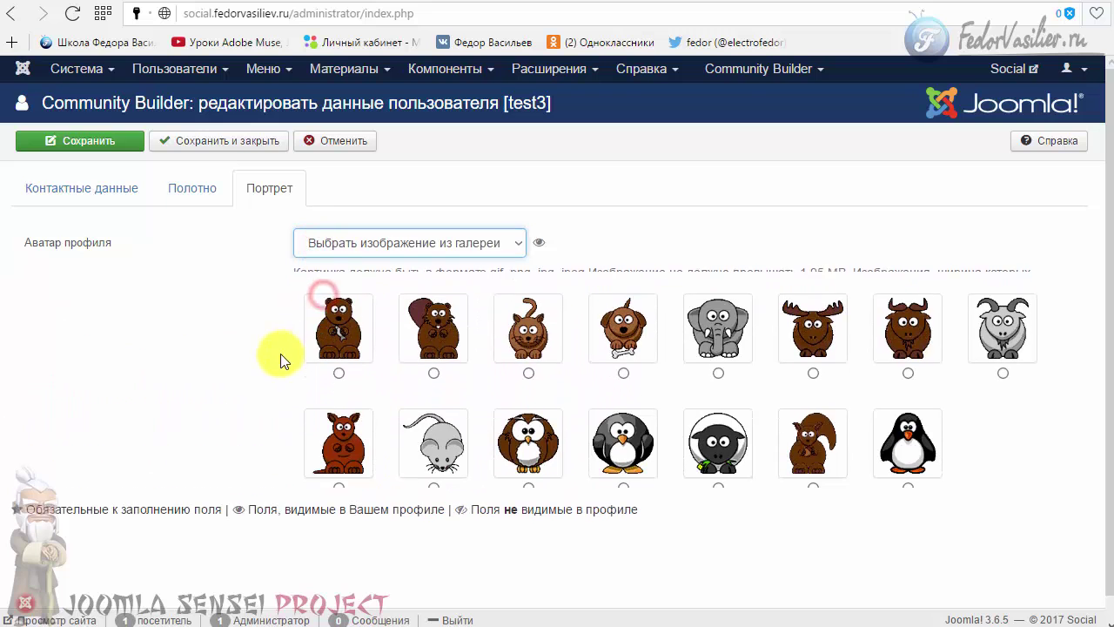
pyautogui.click(1001, 360)
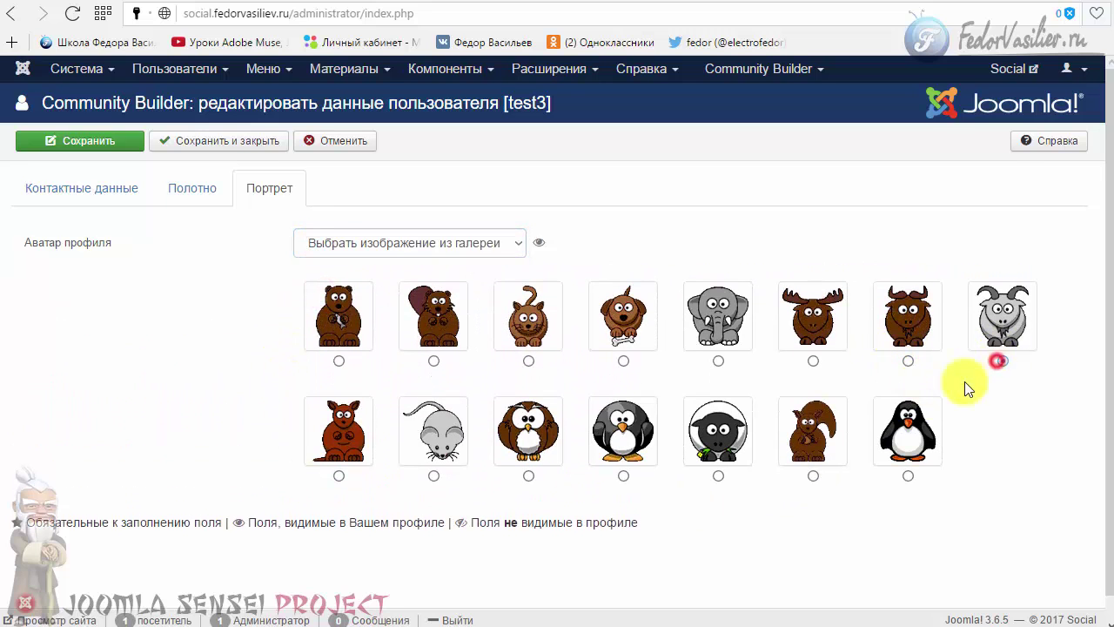
pyautogui.scroll(-1, 194, 391)
pyautogui.click(182, 114)
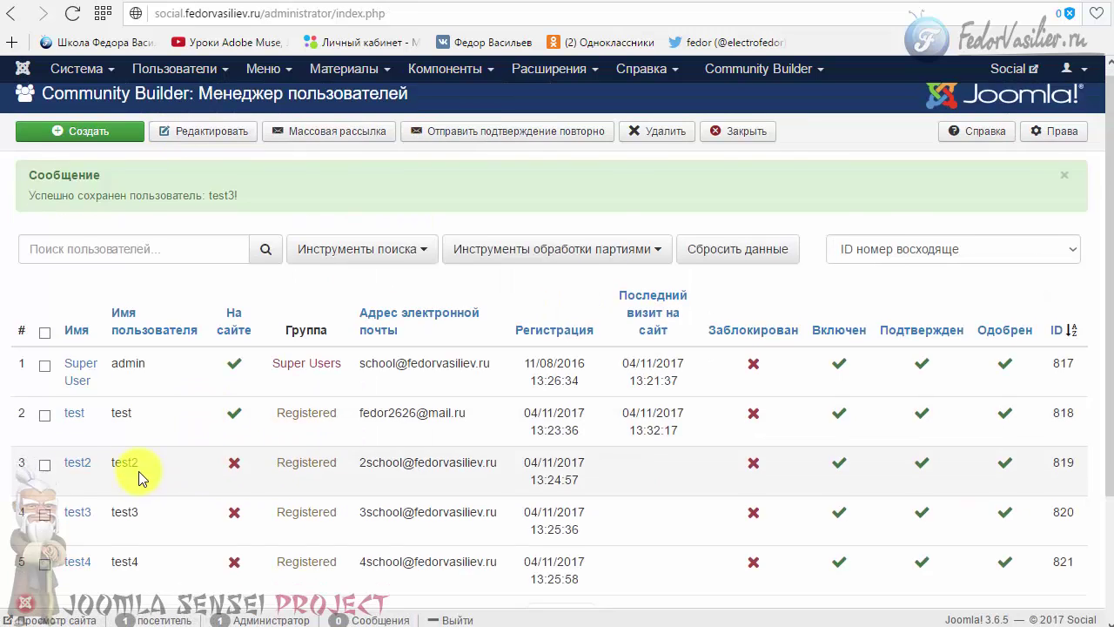
# - Give test4 the gallery penguin avatar and save and close
pyautogui.scroll(-2, 139, 477)
pyautogui.click(66, 400)
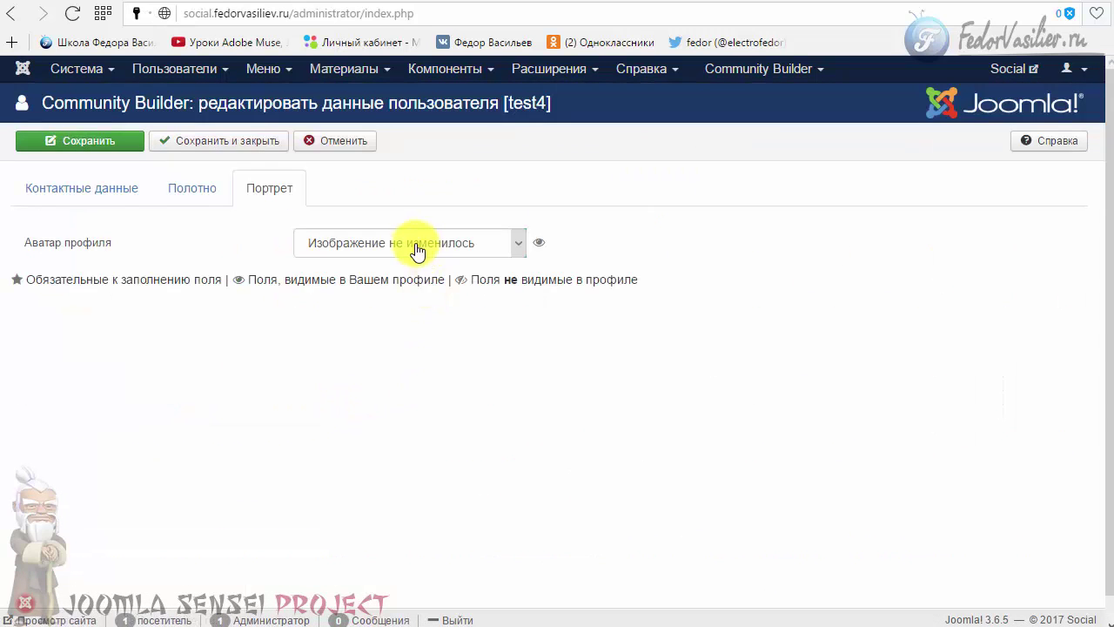
pyautogui.click(415, 246)
pyautogui.click(388, 297)
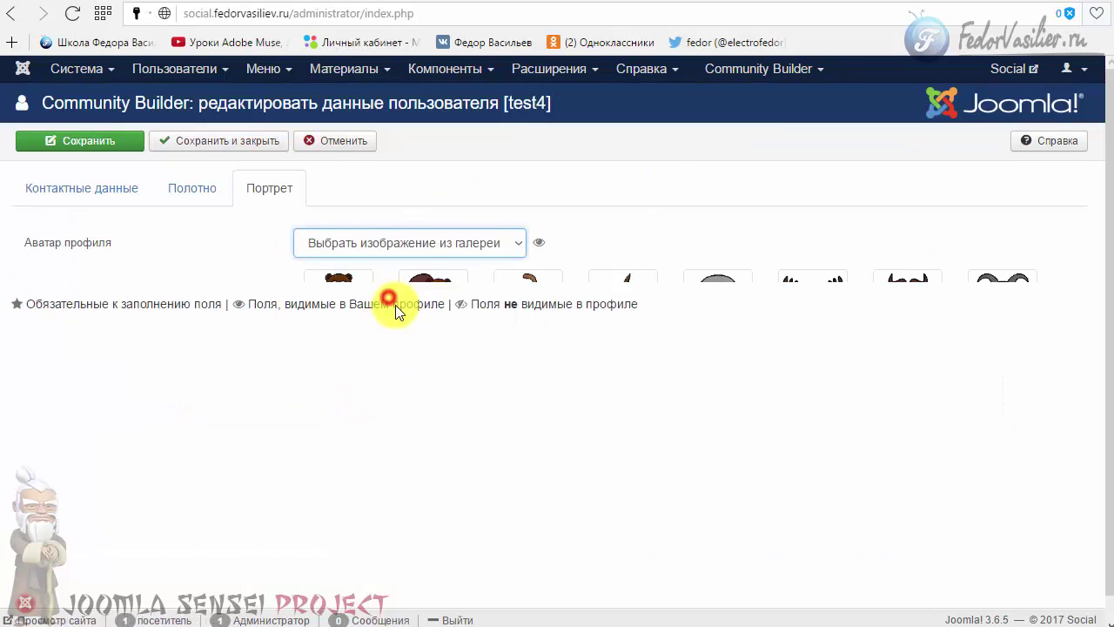
pyautogui.scroll(-1, 395, 306)
pyautogui.click(908, 449)
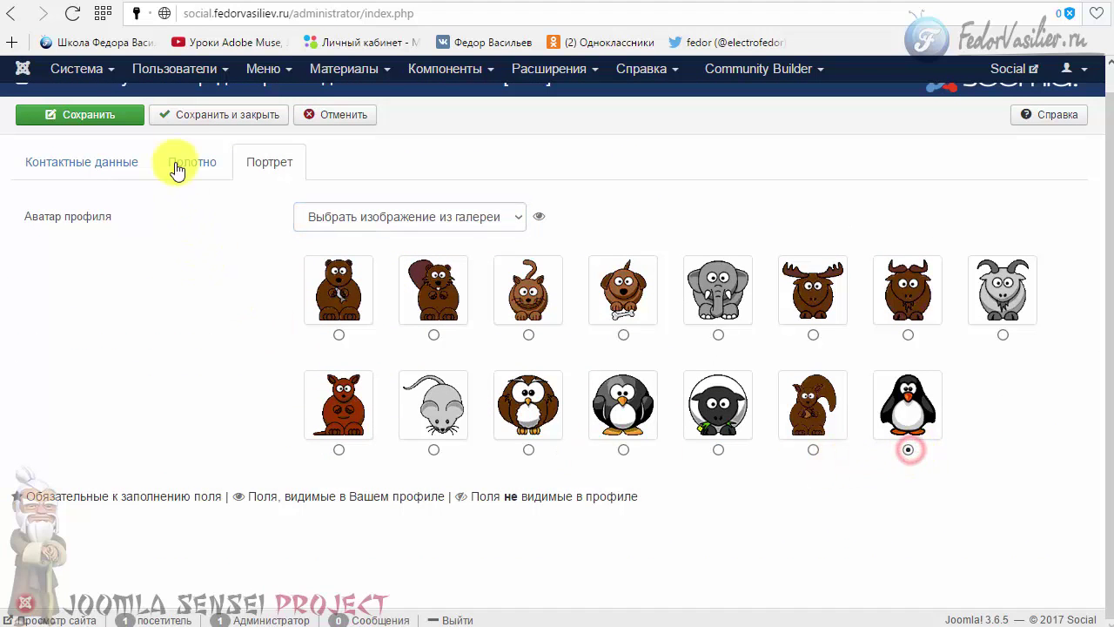
pyautogui.click(187, 114)
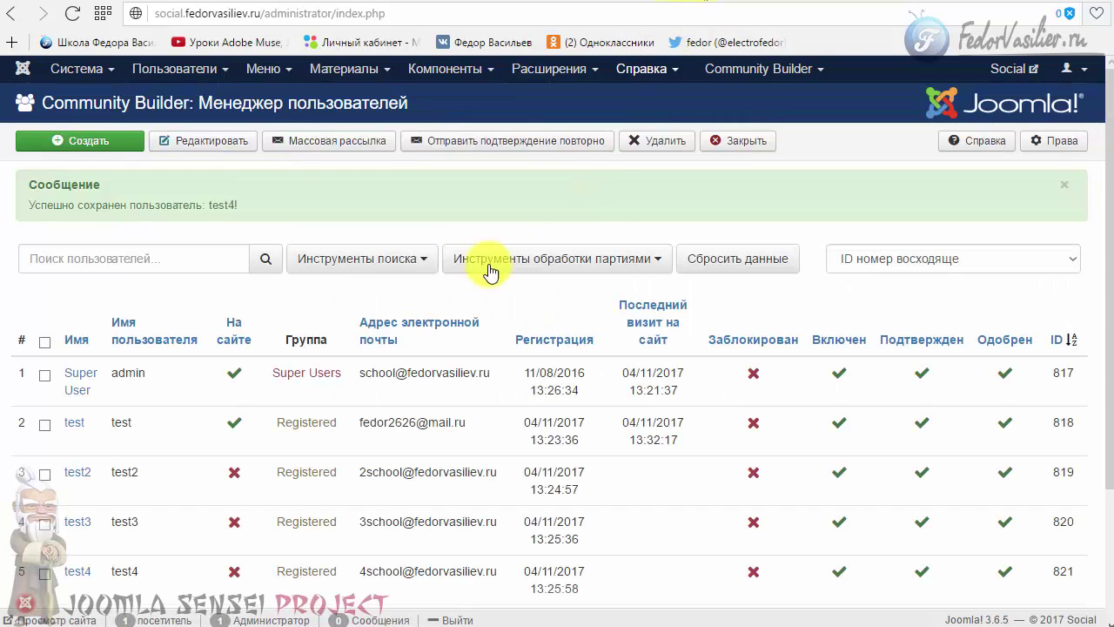
pyautogui.scroll(-2, 179, 398)
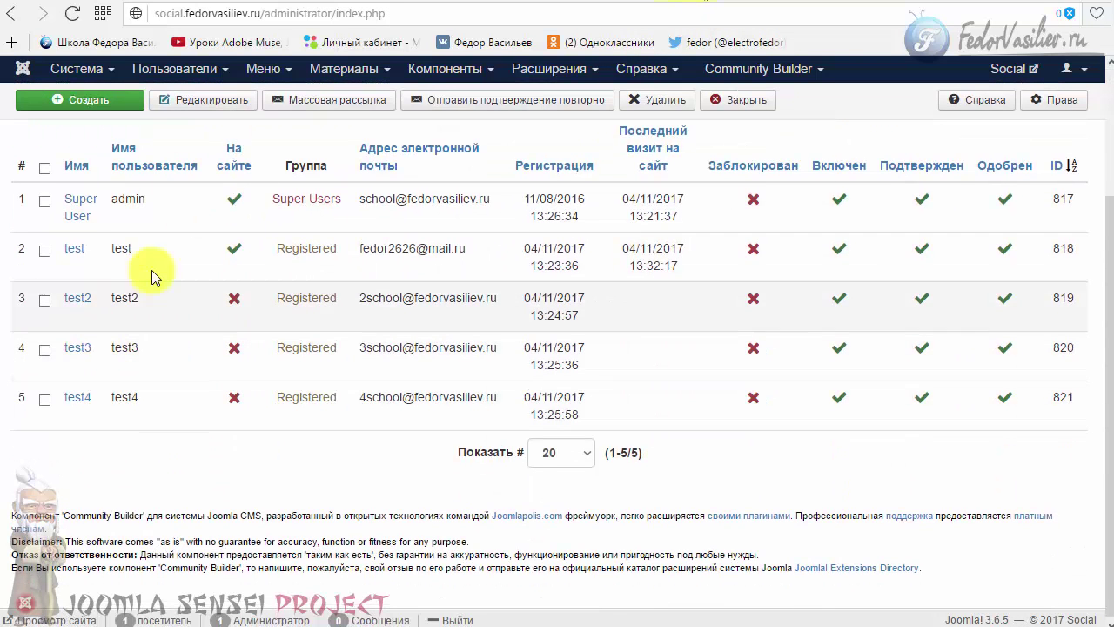
# - Go back to the test user's front-end profile page and scroll down to the elephant avatar
pyautogui.click(732, 1)
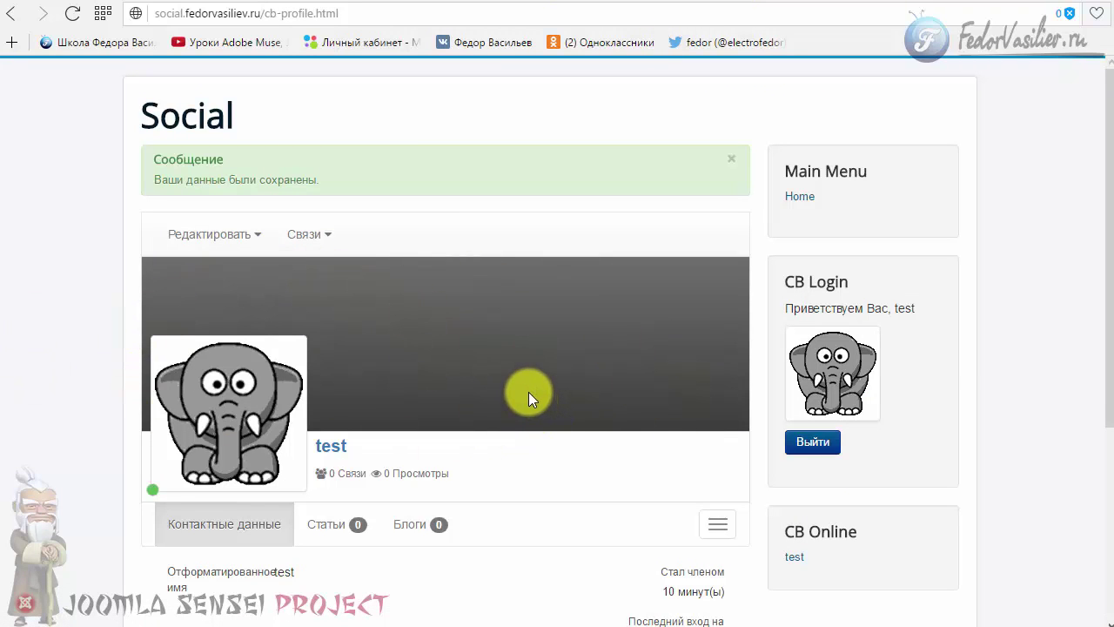
pyautogui.scroll(-2, 528, 392)
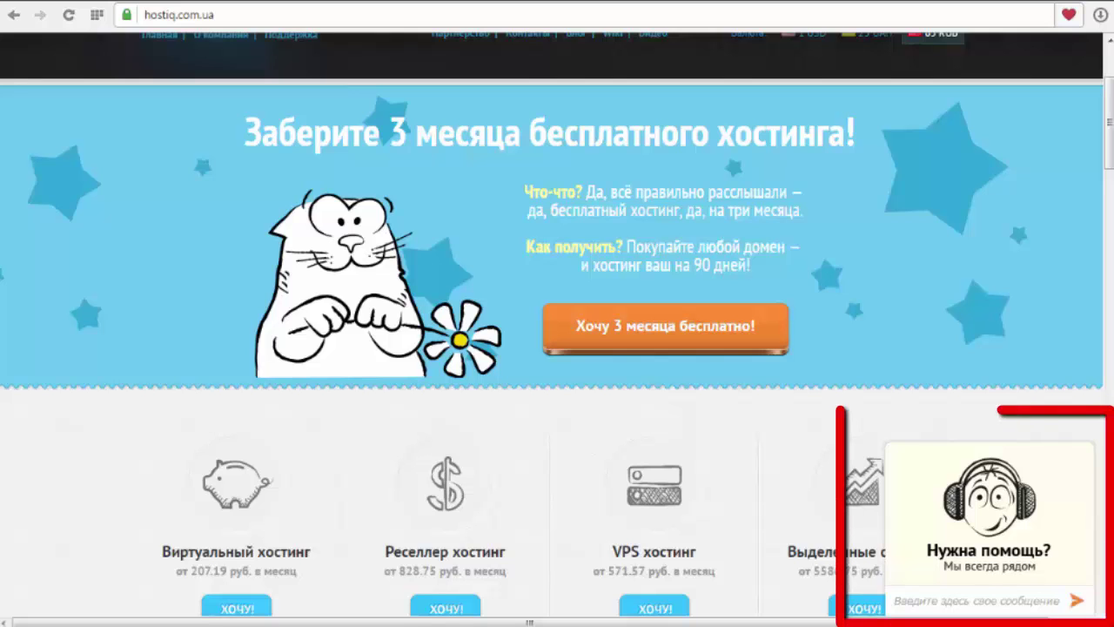
# - Expand the 'Нужна помощь?' support chat widget, then minimize it again
pyautogui.click(981, 554)
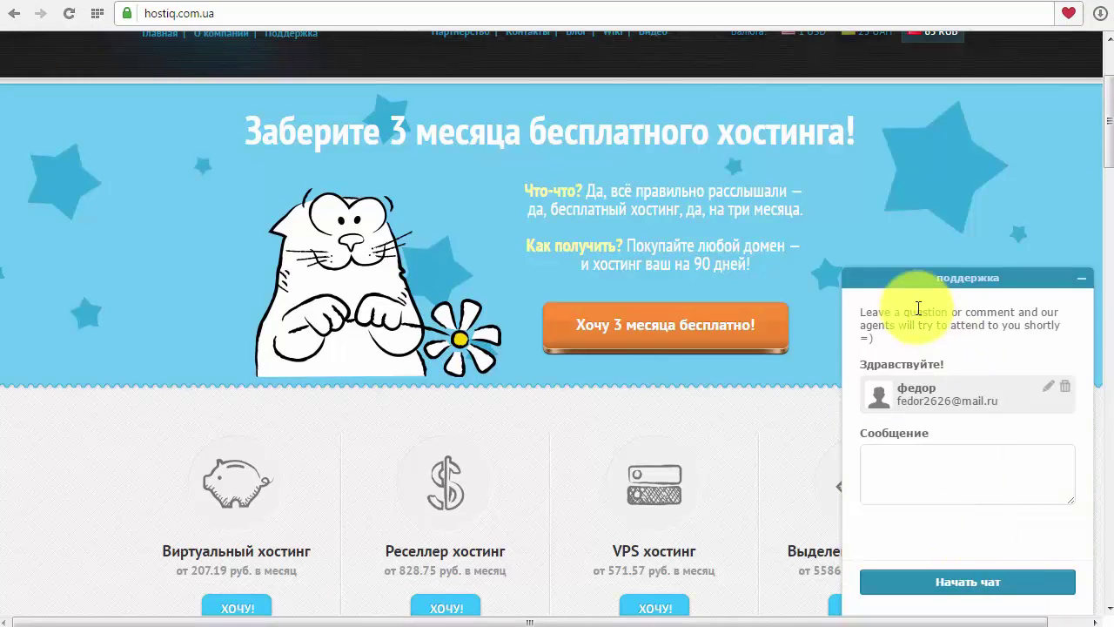
pyautogui.click(1082, 278)
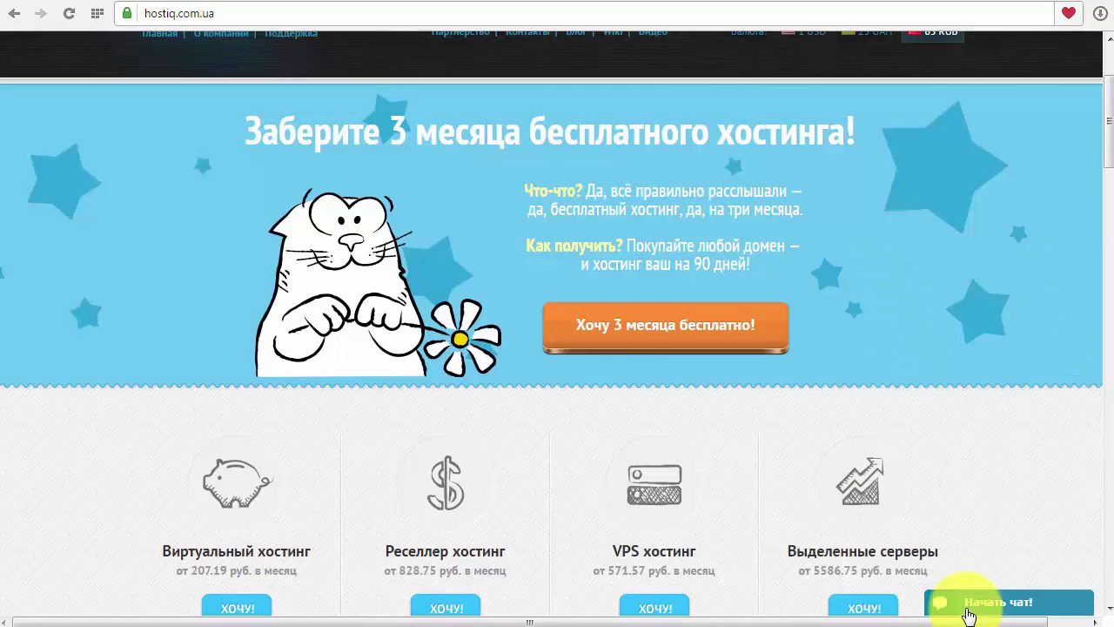